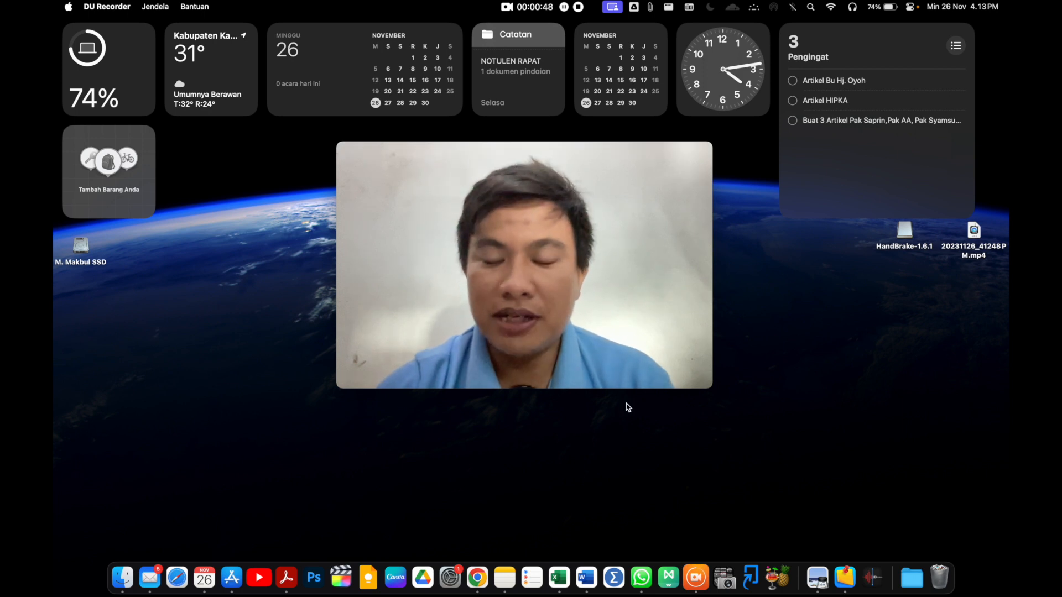
pyautogui.moveTo(714, 389); pyautogui.dragTo(514, 264)
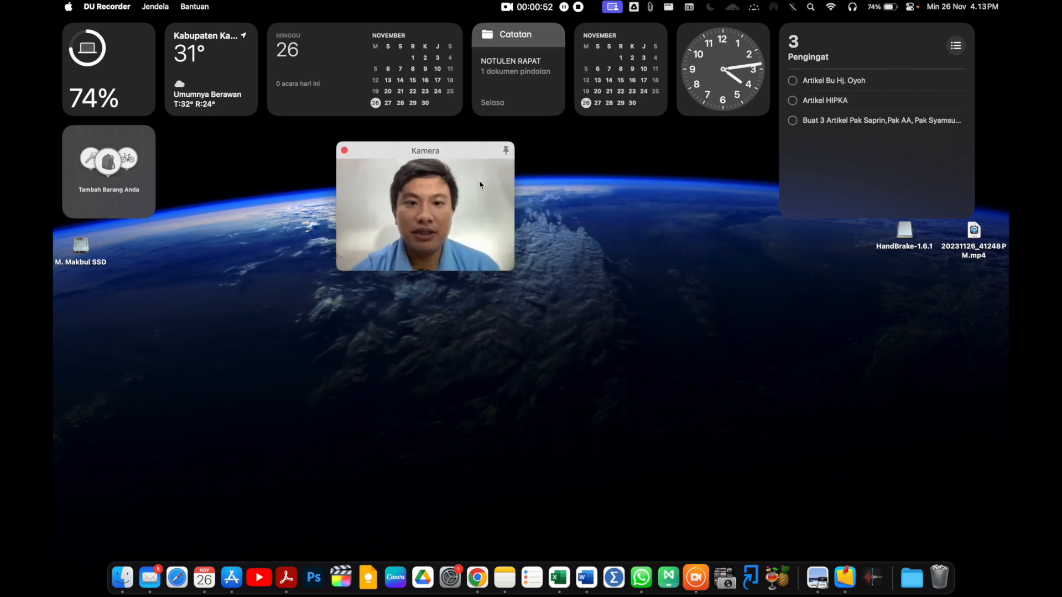
pyautogui.moveTo(484, 150); pyautogui.dragTo(969, 40)
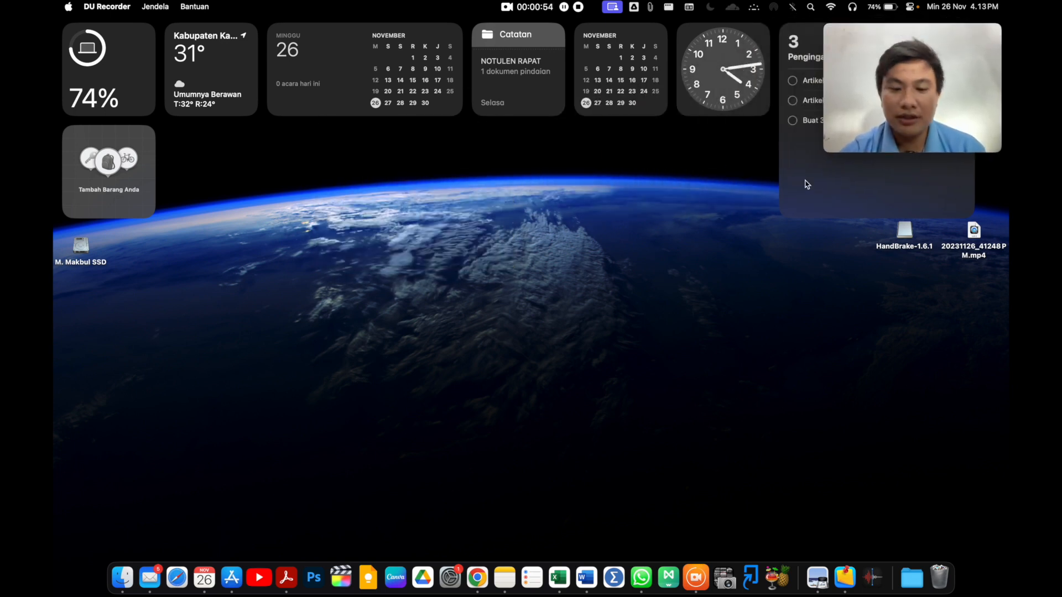
pyautogui.click(559, 578)
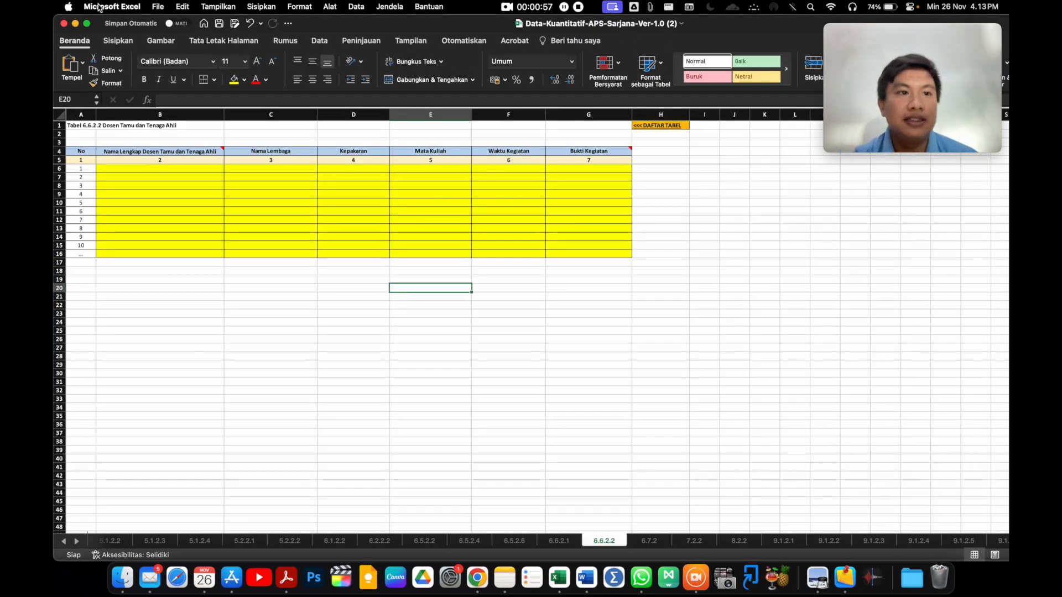
pyautogui.click(75, 23)
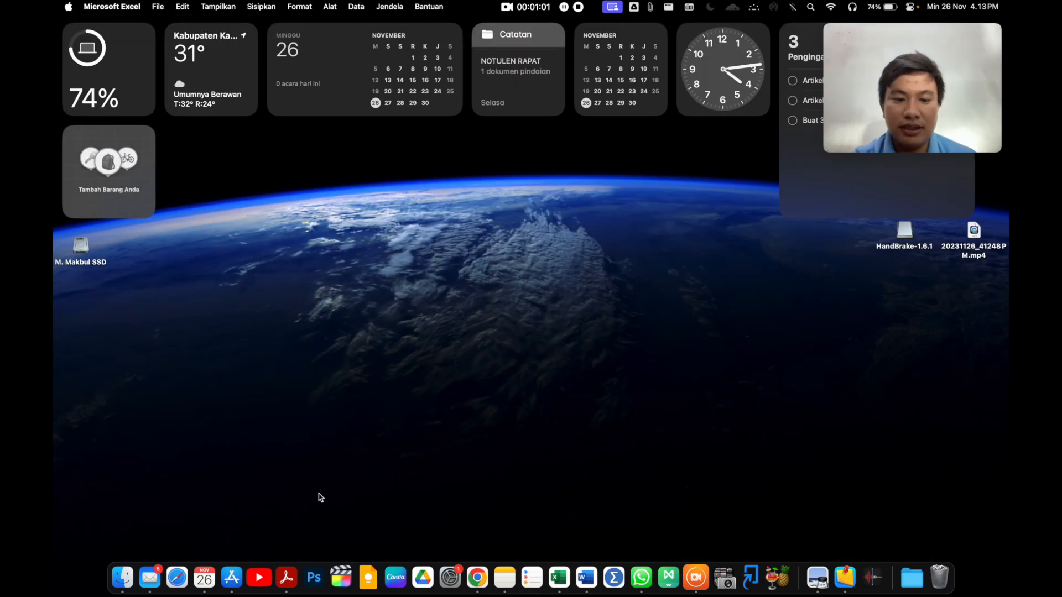
# - Open "9) DATA Angket Kecerdasan Emosional dan Kecerdasan Spritual .xlsx" from the 2023/1 STATISTIKA PENDIDIKAN folder under 2 AREAS in the documents
pyautogui.click(124, 570)
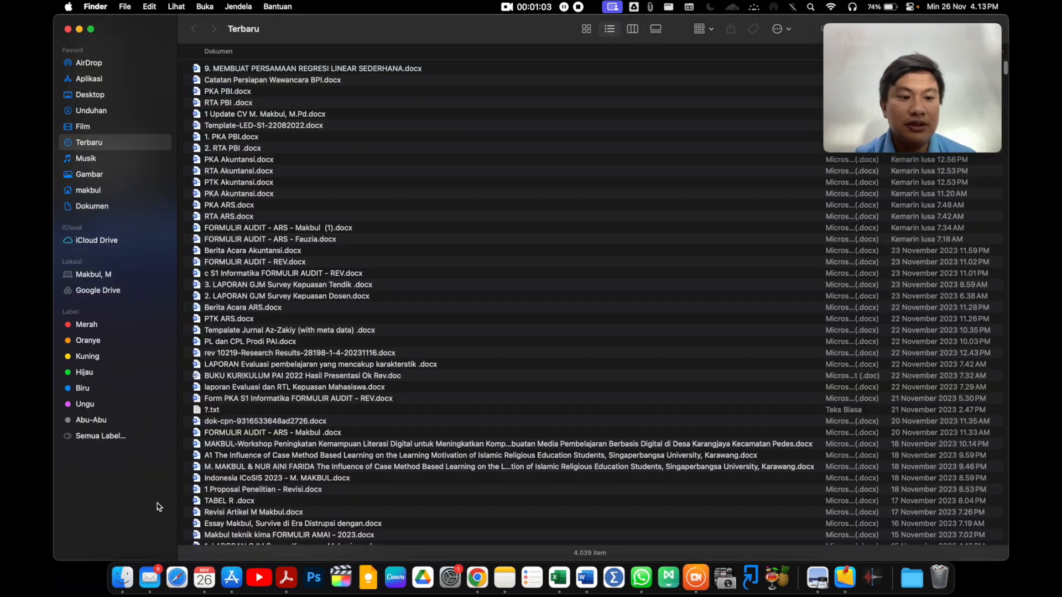
pyautogui.click(104, 209)
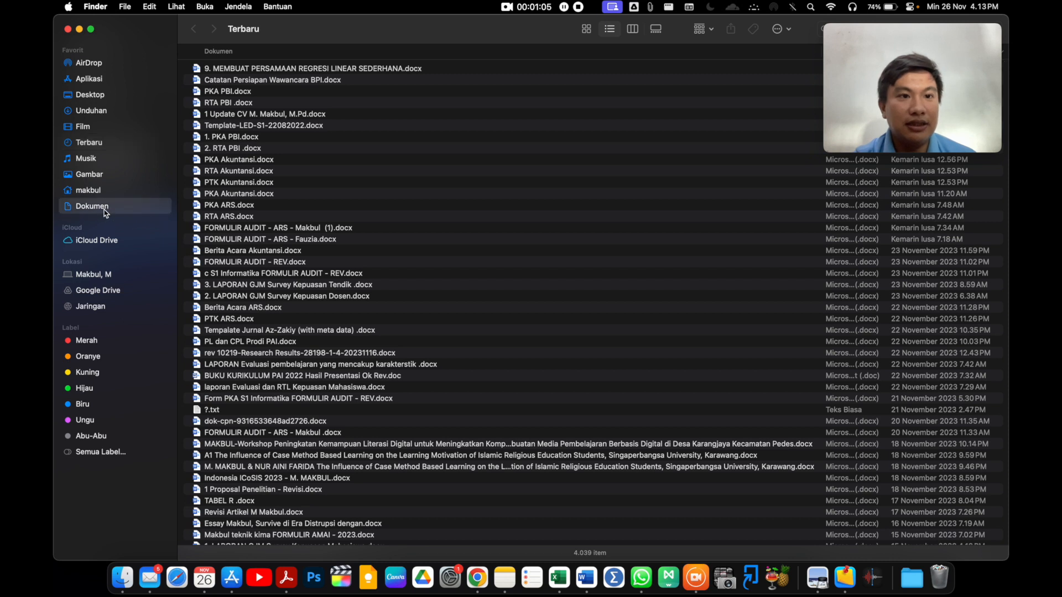
pyautogui.click(226, 79)
pyautogui.doubleClick(226, 79)
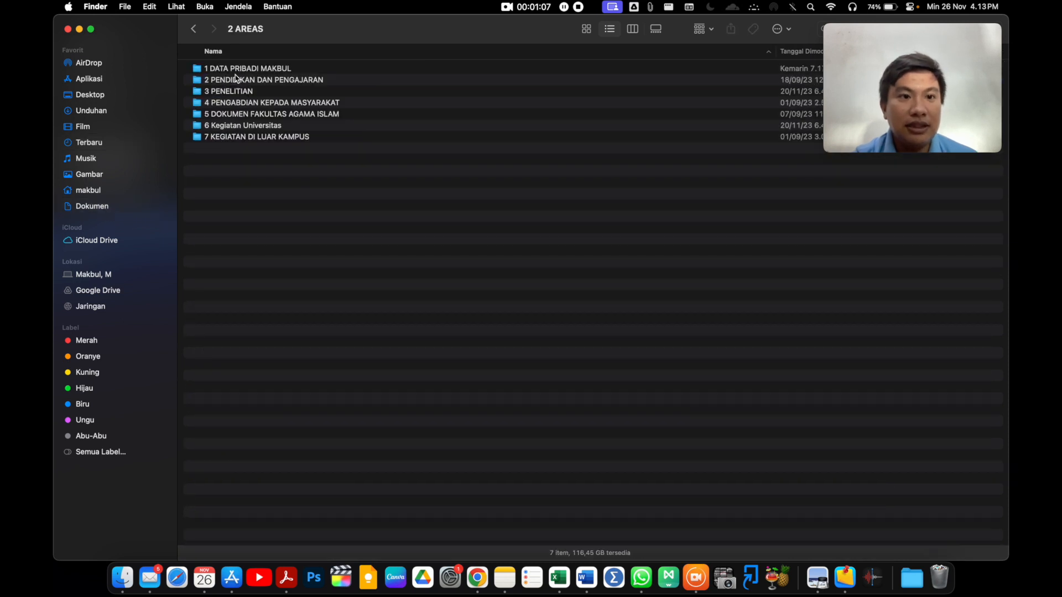
pyautogui.doubleClick(233, 81)
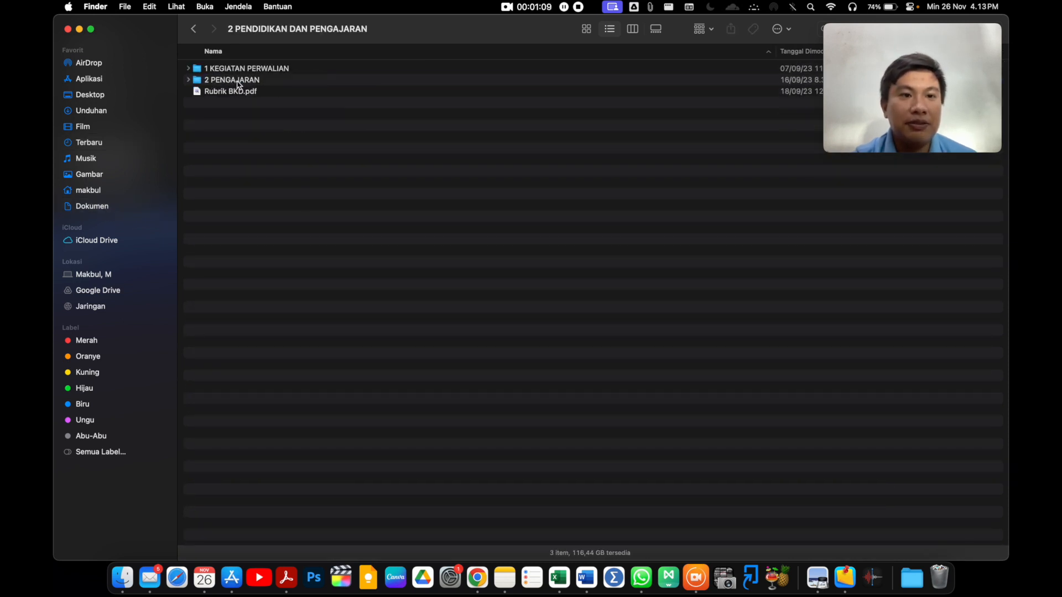
pyautogui.doubleClick(235, 82)
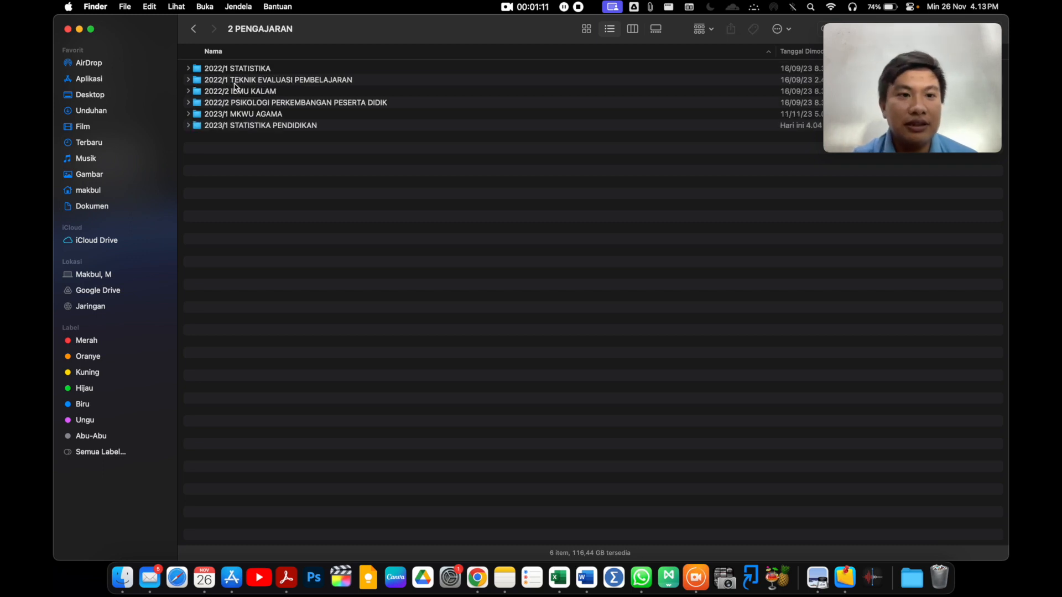
pyautogui.doubleClick(235, 68)
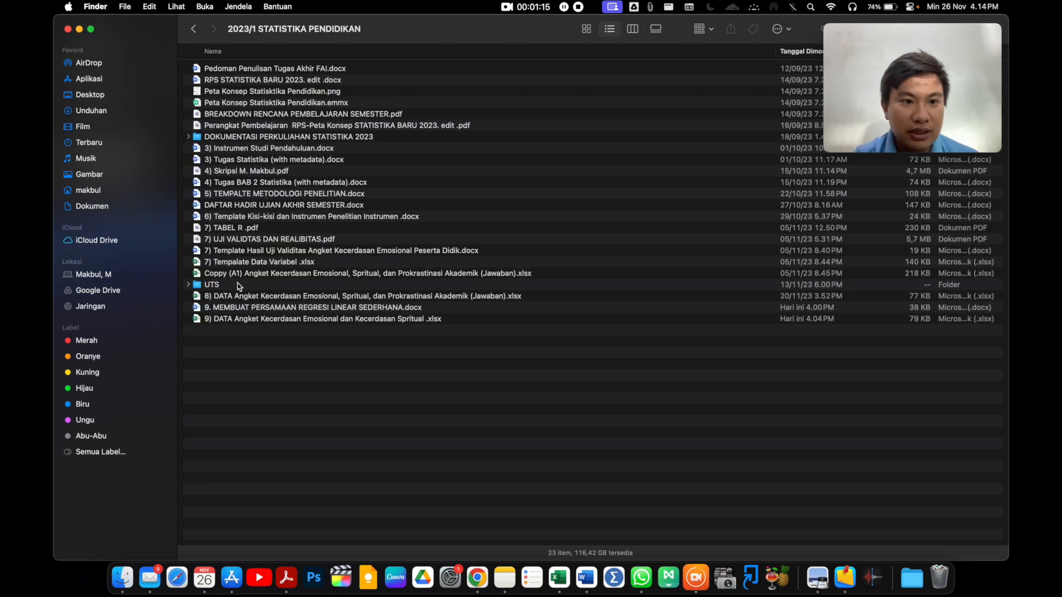
pyautogui.doubleClick(264, 320)
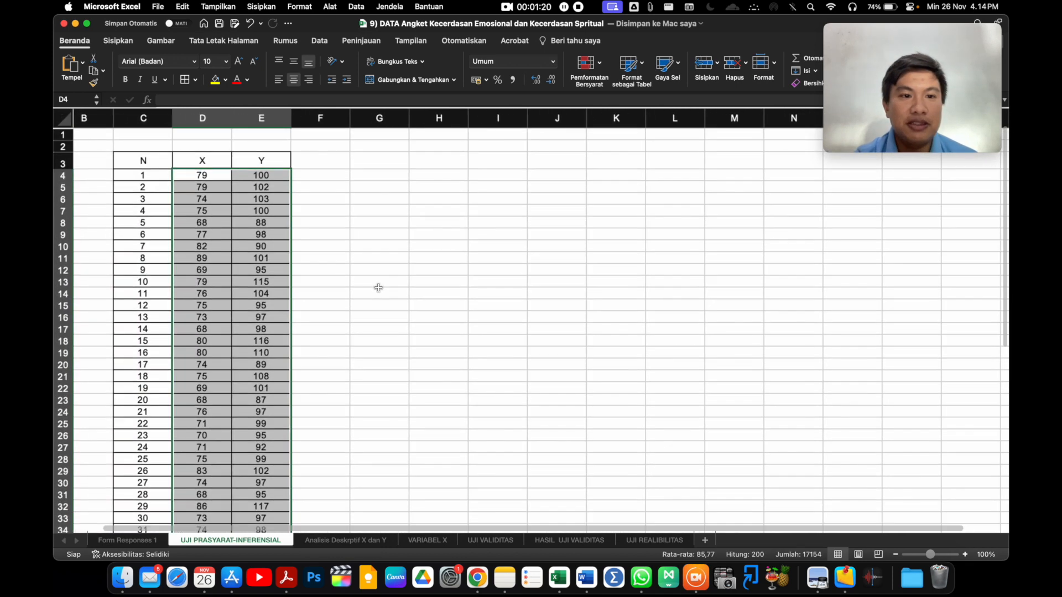
# - Examine the X and Y variable columns on the UJI PRASYARAT-INFERENSIAL sheet
pyautogui.click(379, 247)
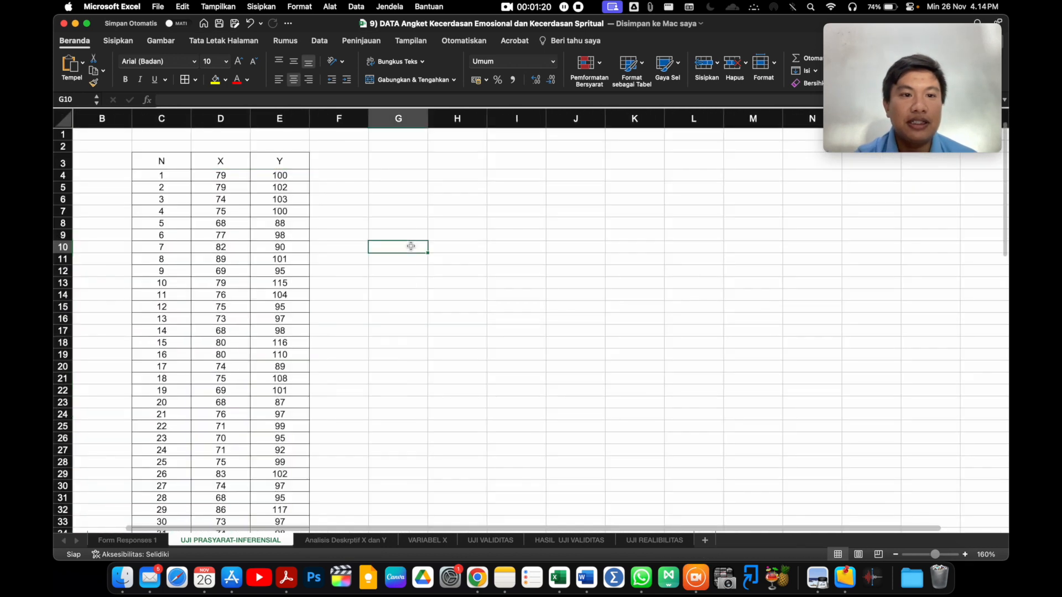
pyautogui.click(238, 161)
pyautogui.click(299, 163)
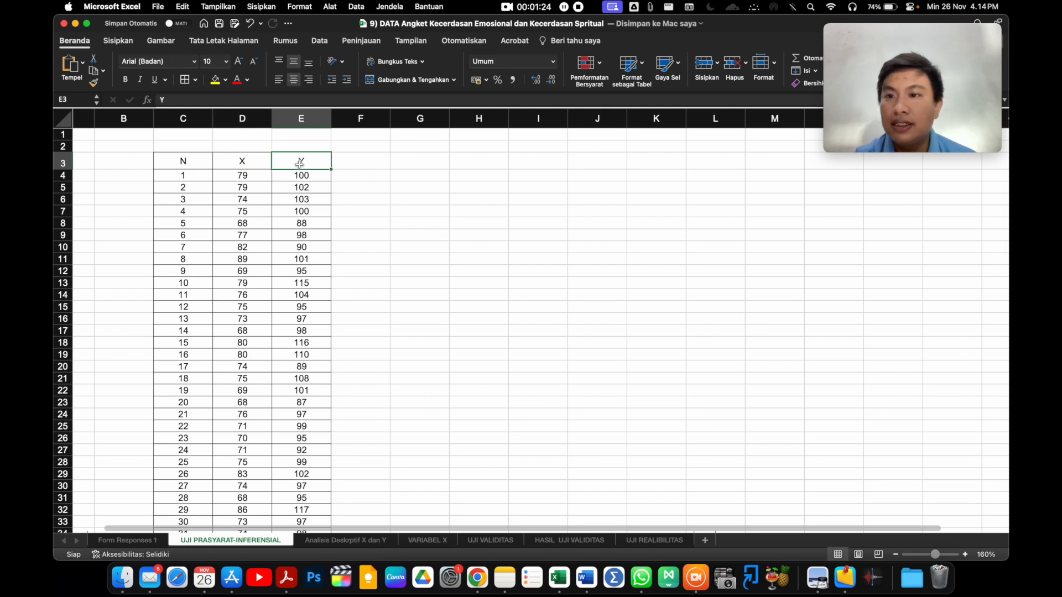
pyautogui.click(243, 123)
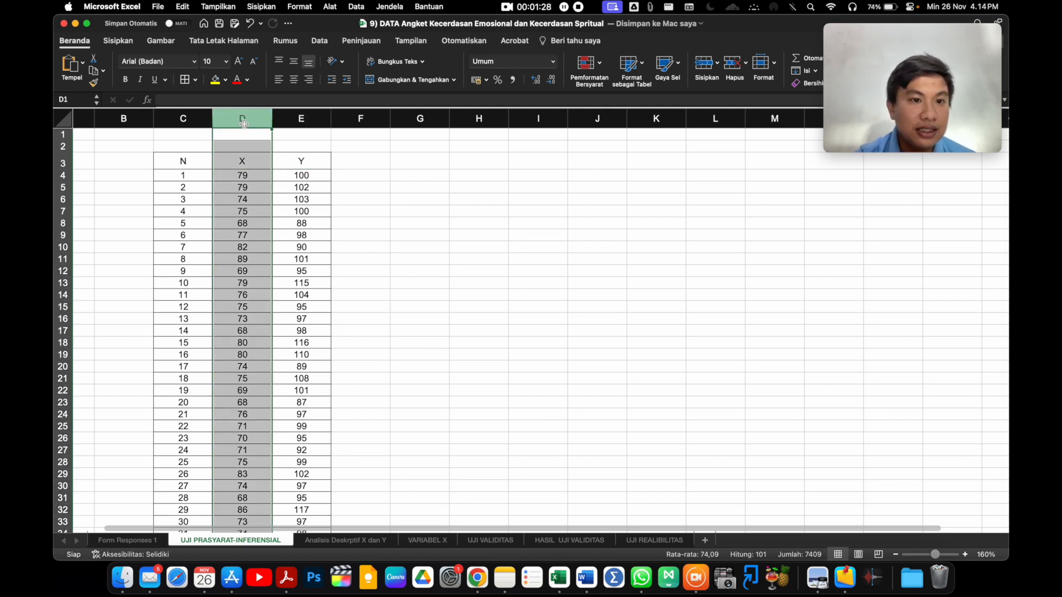
pyautogui.click(306, 123)
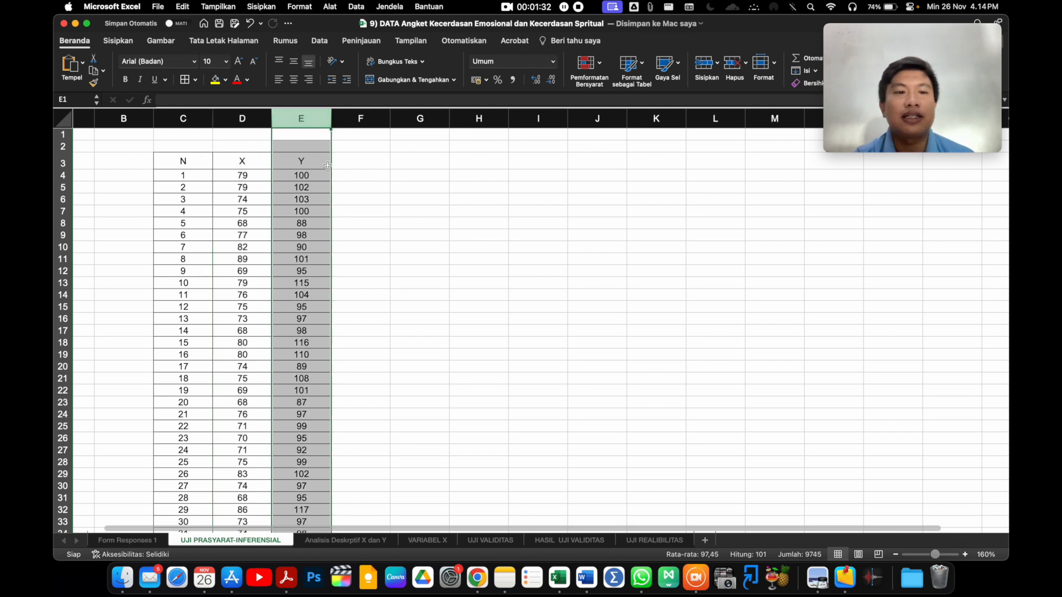
pyautogui.click(347, 162)
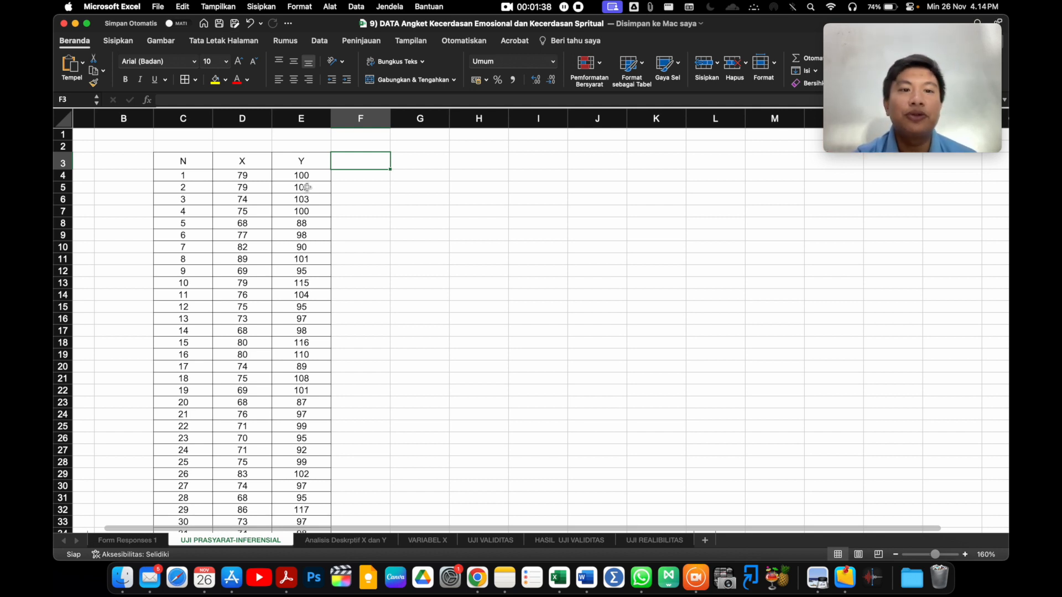
pyautogui.click(366, 212)
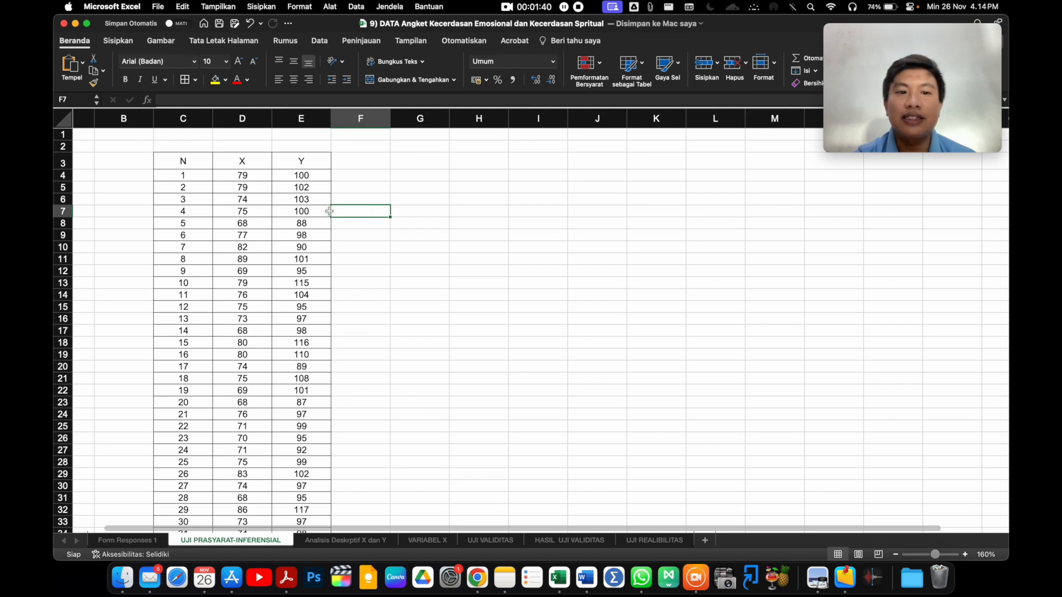
# - Review the N column of respondent numbers from its first to its last row, alongside the X and Y scores
pyautogui.click(177, 161)
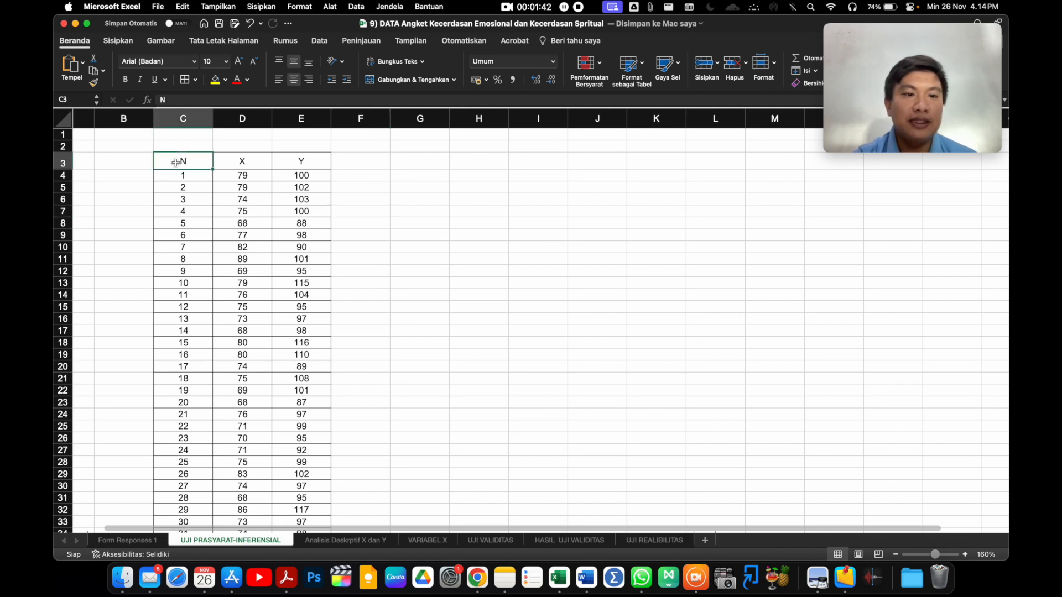
pyautogui.click(183, 118)
pyautogui.scroll(-10, 231, 327)
pyautogui.scroll(-5, 231, 328)
pyautogui.scroll(15, 231, 328)
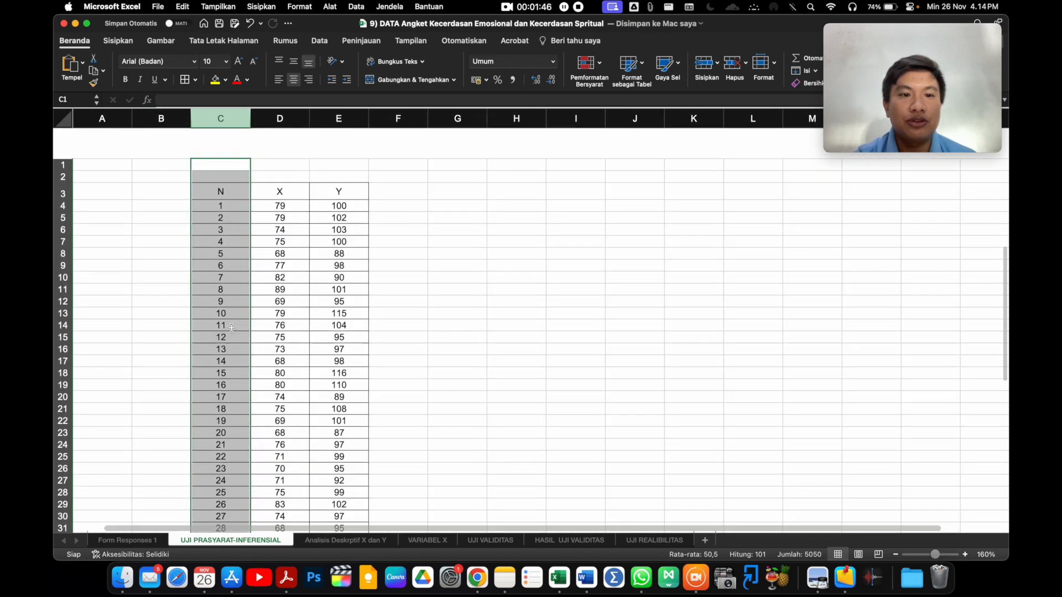
pyautogui.click(398, 259)
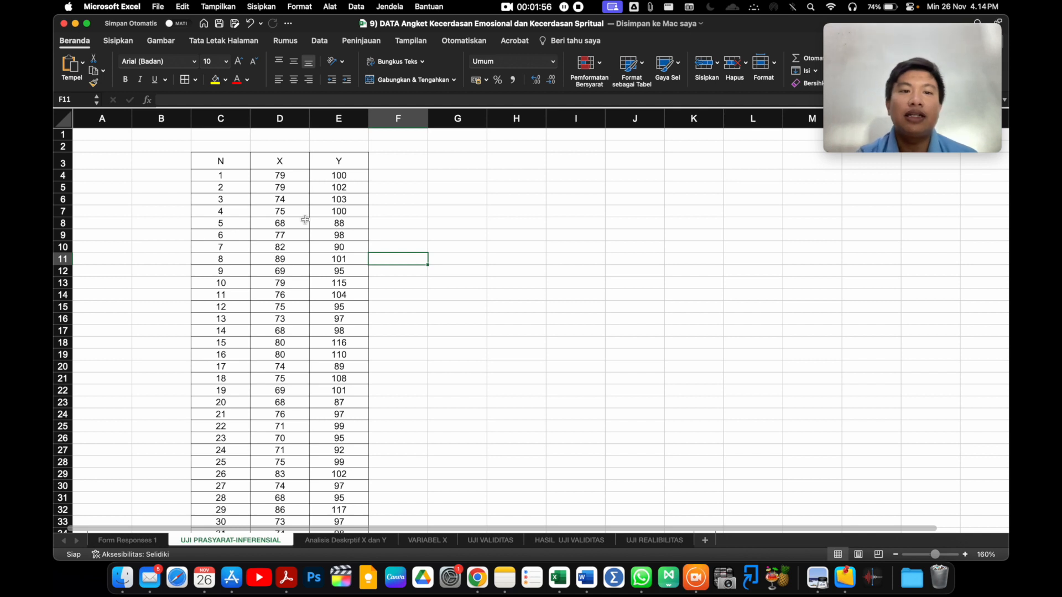
pyautogui.scroll(-2, 399, 219)
pyautogui.hscroll(1, 400, 219)
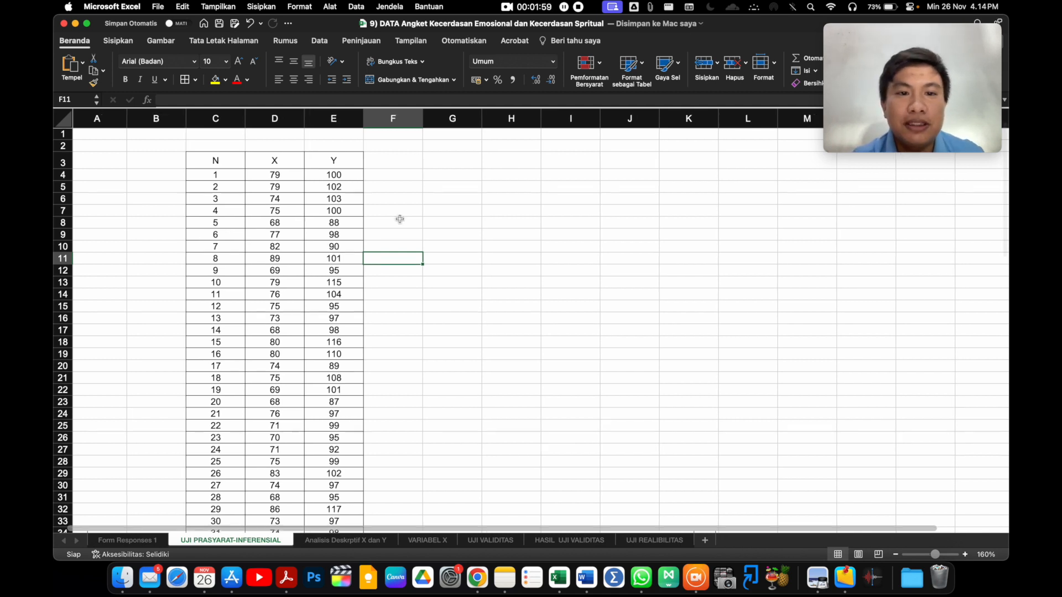
pyautogui.scroll(2, 400, 219)
pyautogui.hscroll(-1, 400, 219)
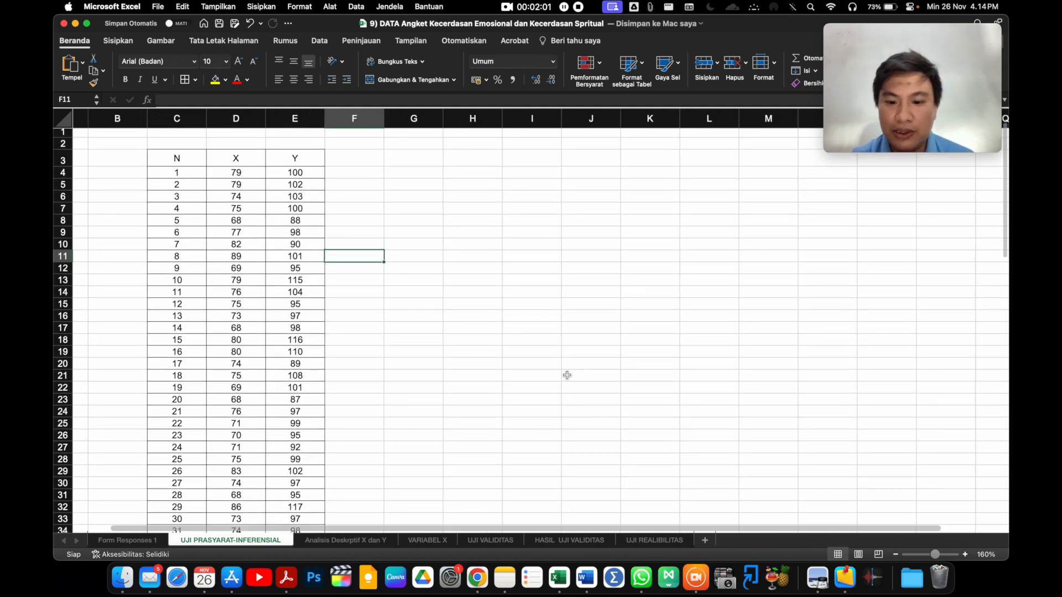
# - Launch SPSS Statistics, checking the VARIABEL X and Analisis Deskrptif X dan Y sheets while it loads, and bring up its empty data editor
pyautogui.click(615, 566)
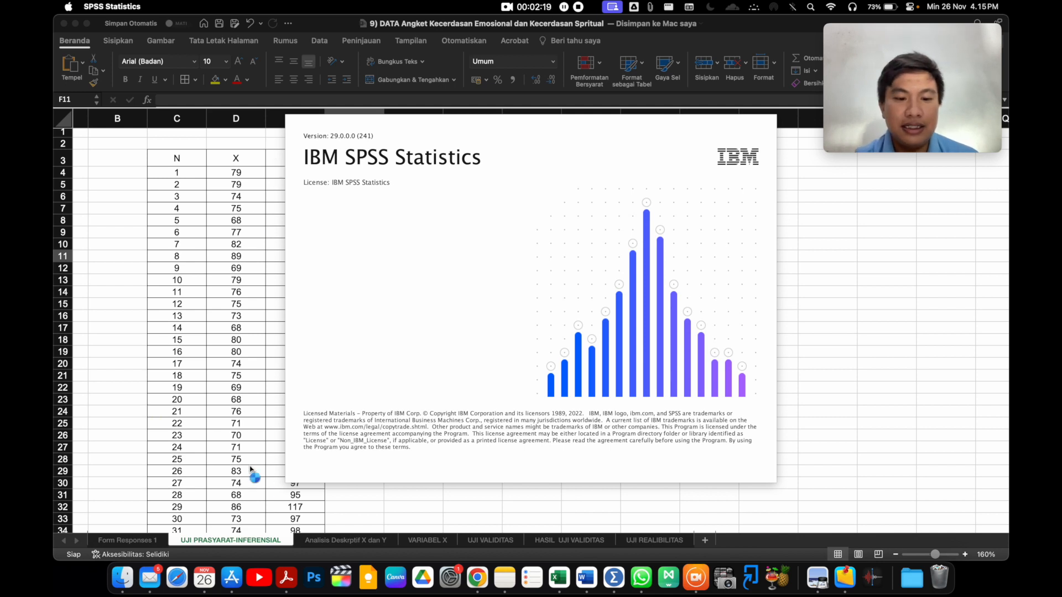
pyautogui.click(434, 540)
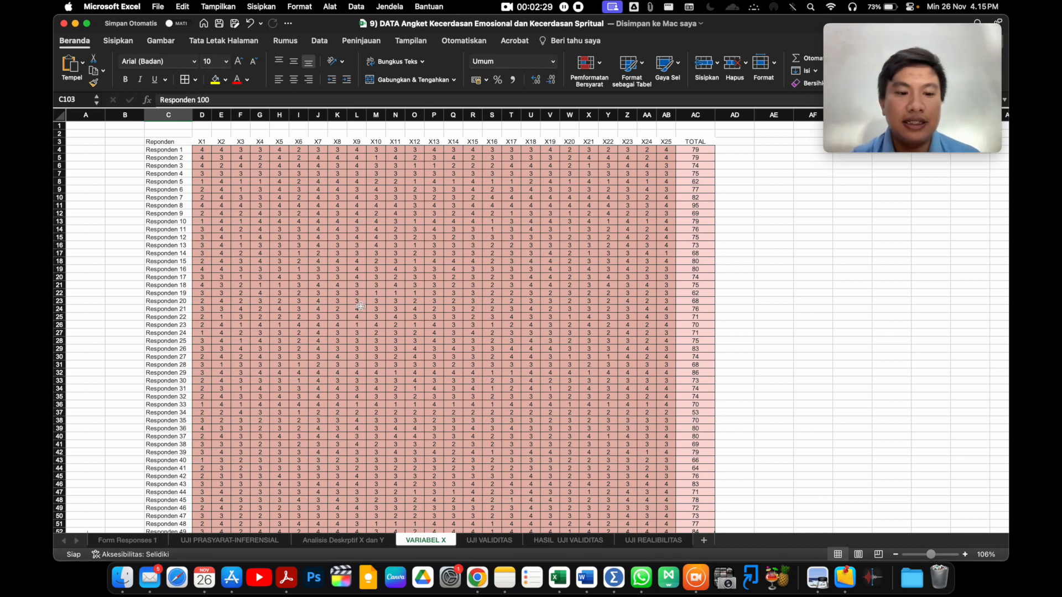
pyautogui.click(336, 542)
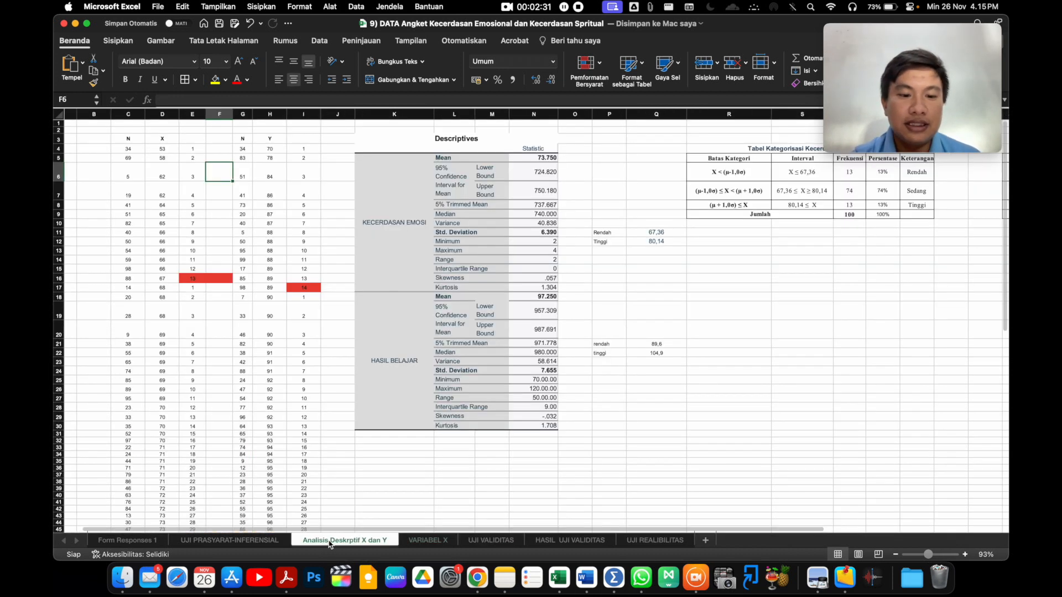
pyautogui.click(255, 542)
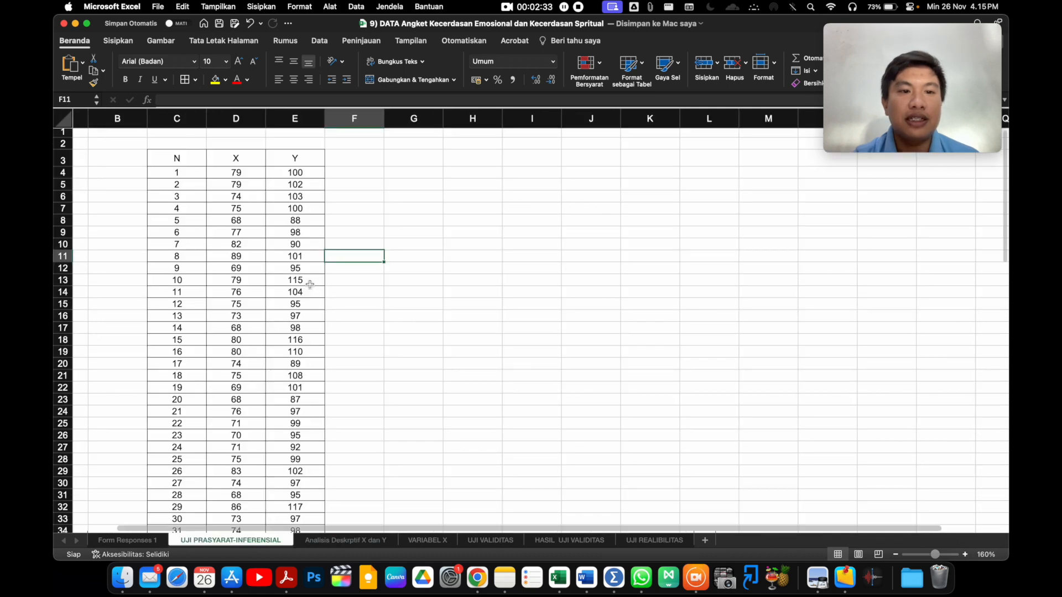
pyautogui.moveTo(242, 175); pyautogui.dragTo(242, 281)
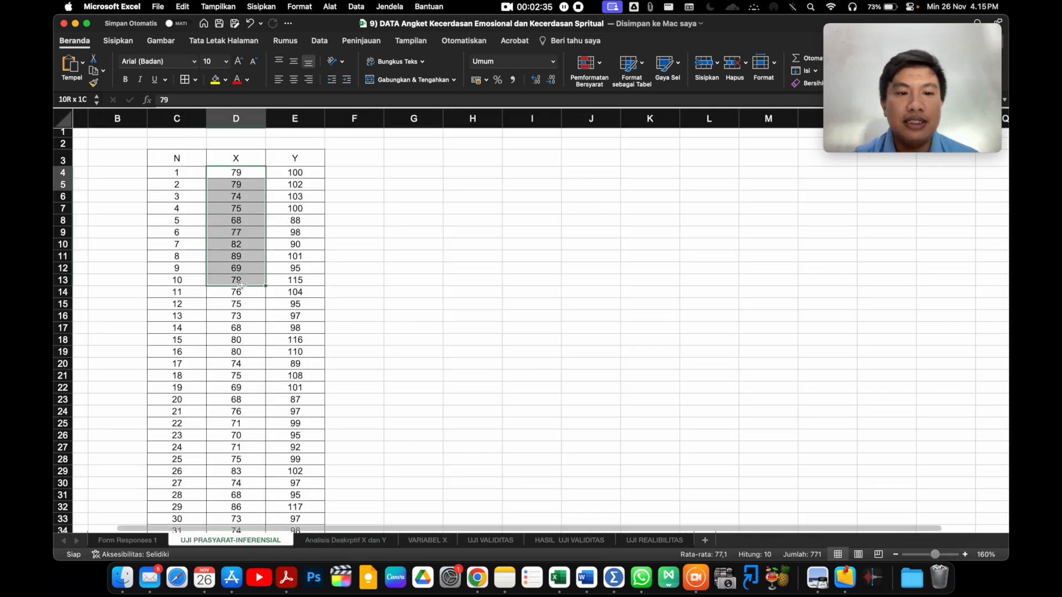
pyautogui.click(614, 577)
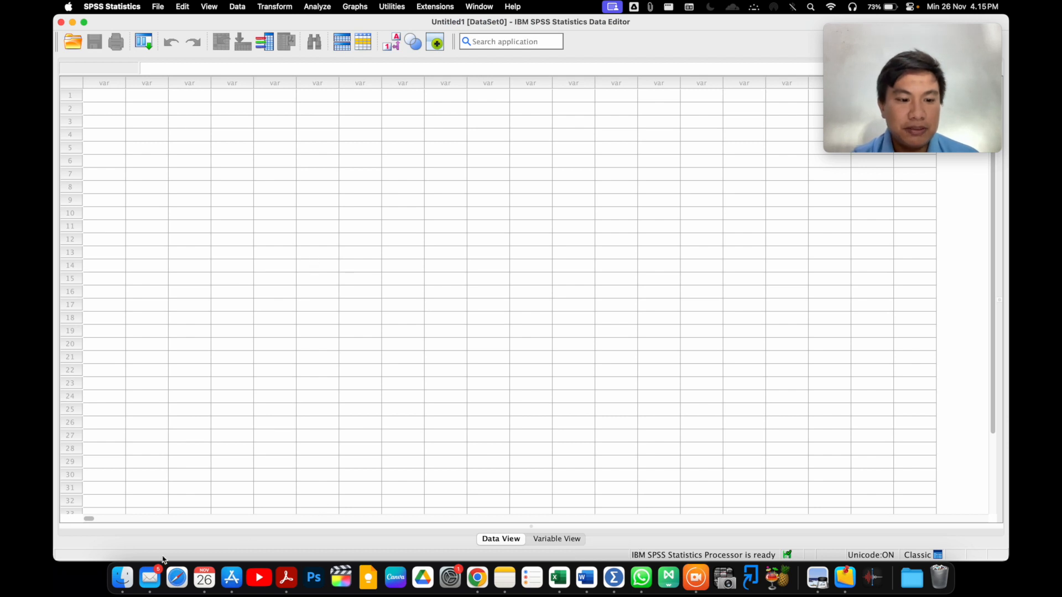
# - Switch back to Excel and give the X and Y scores in D4:E103 a green fill
pyautogui.click(562, 578)
pyautogui.click(267, 186)
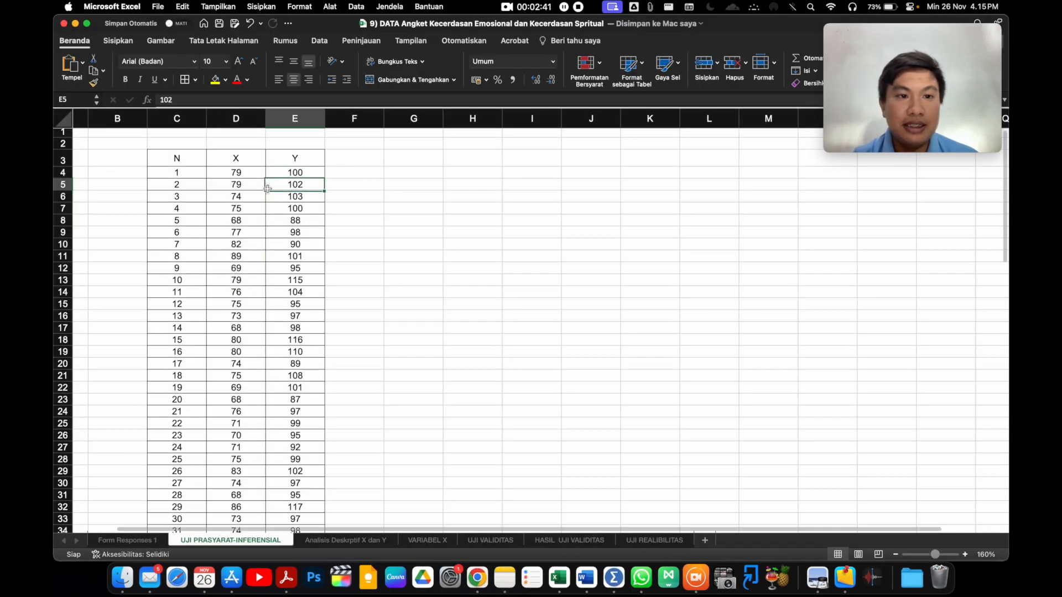
pyautogui.click(391, 196)
pyautogui.hscroll(-2, 391, 196)
pyautogui.moveTo(280, 175); pyautogui.dragTo(330, 213)
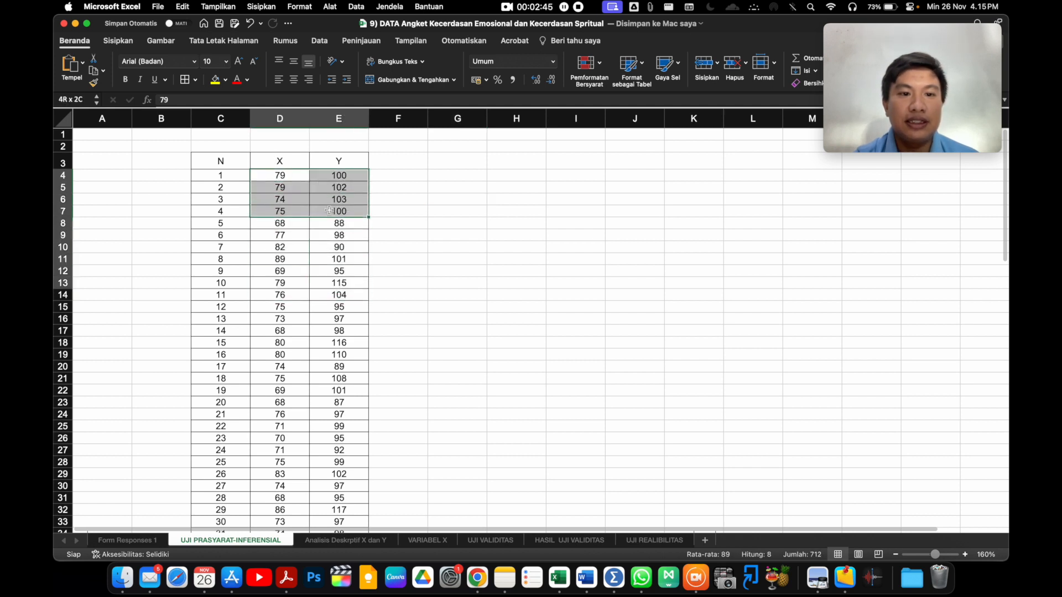
pyautogui.click(442, 223)
pyautogui.moveTo(282, 175); pyautogui.dragTo(331, 482)
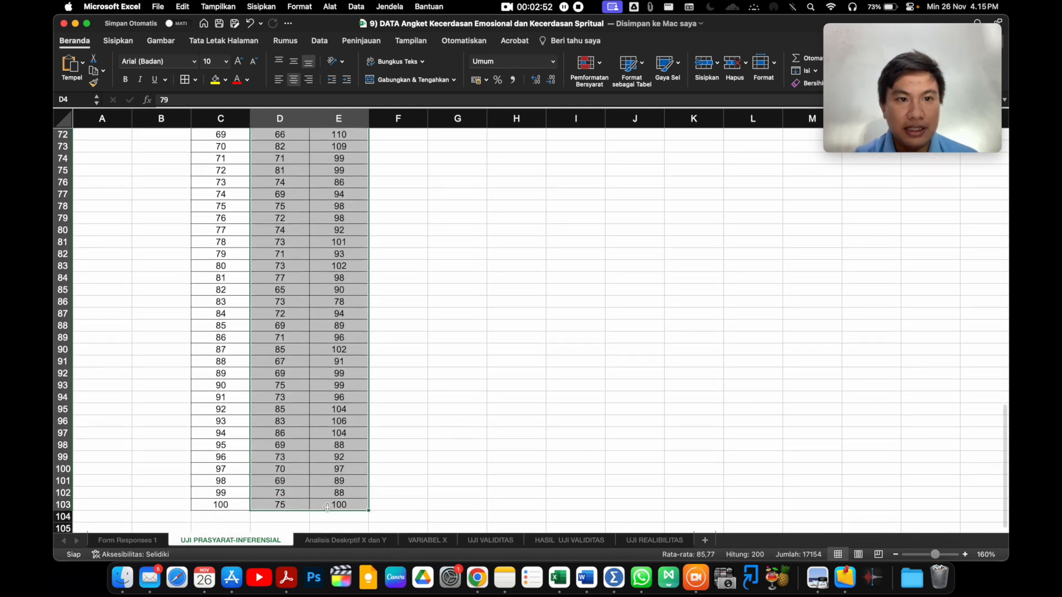
pyautogui.click(226, 82)
pyautogui.click(292, 146)
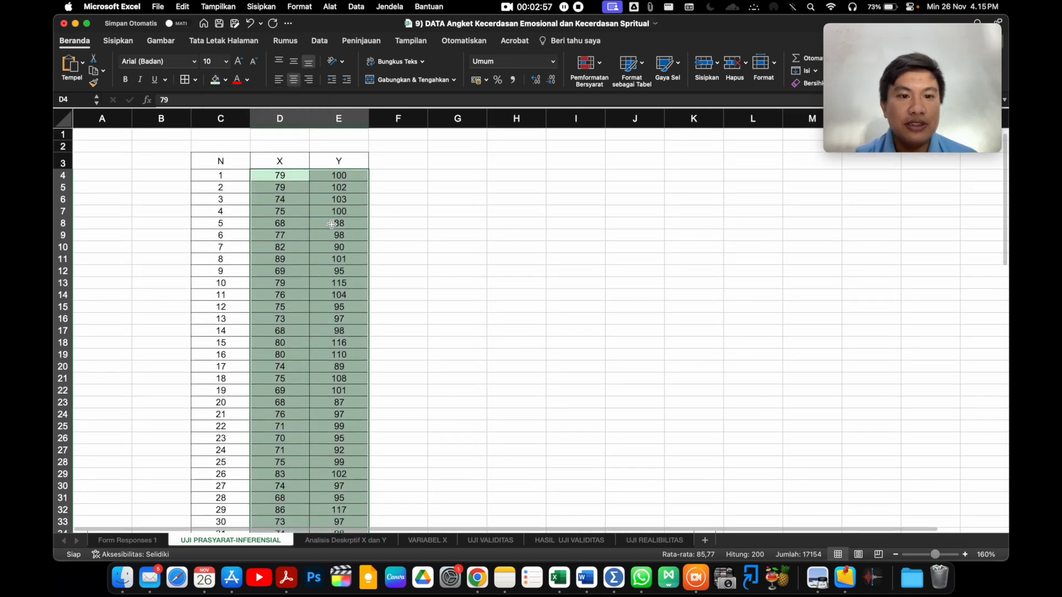
# - Copy the green-filled X and Y scores and switch to the SPSS Statistics data editor
pyautogui.rightClick(327, 217)
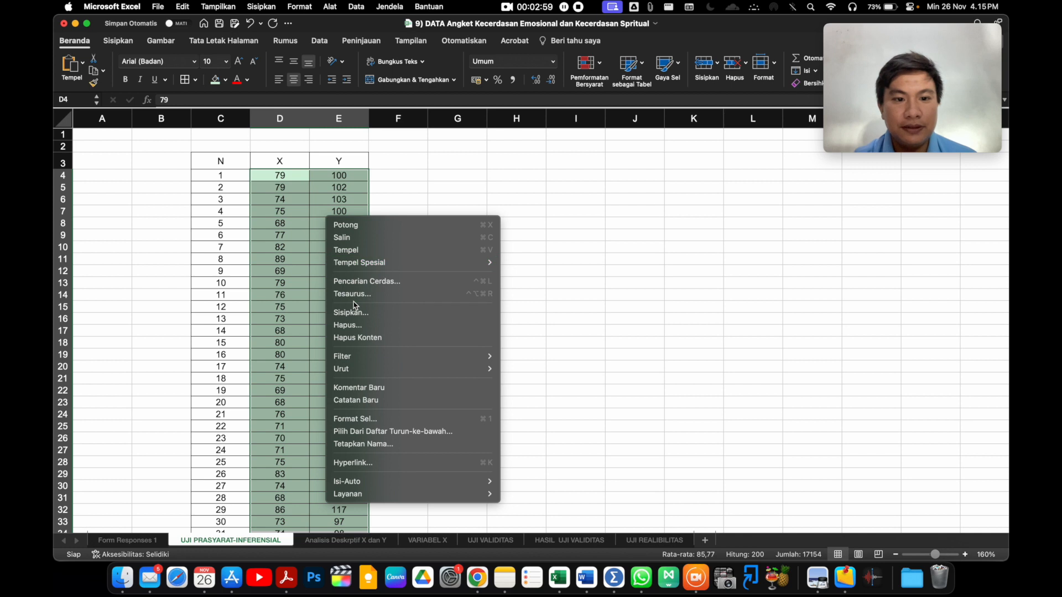
pyautogui.click(361, 239)
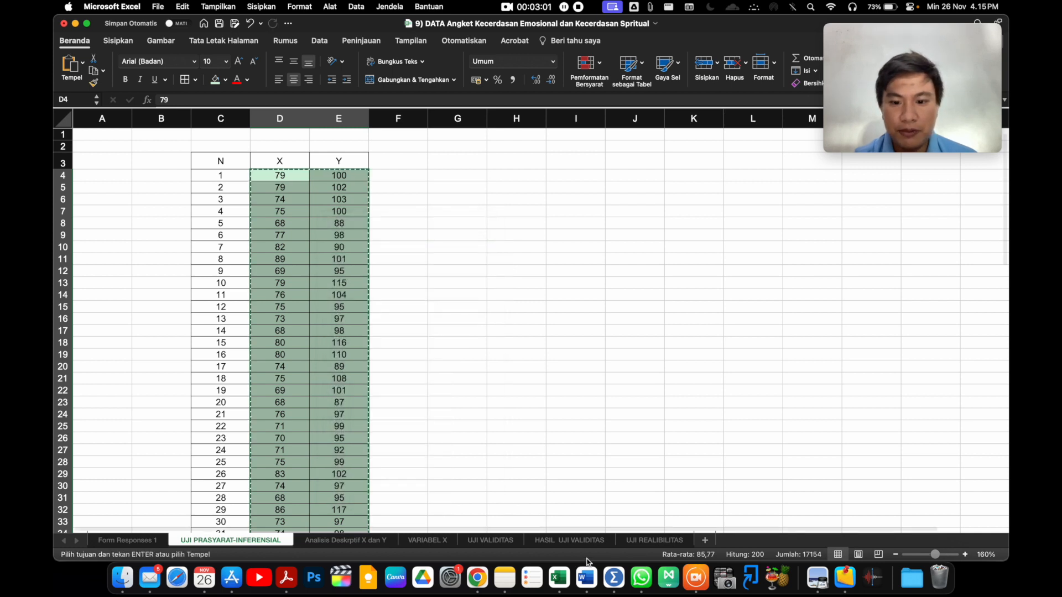
pyautogui.click(614, 578)
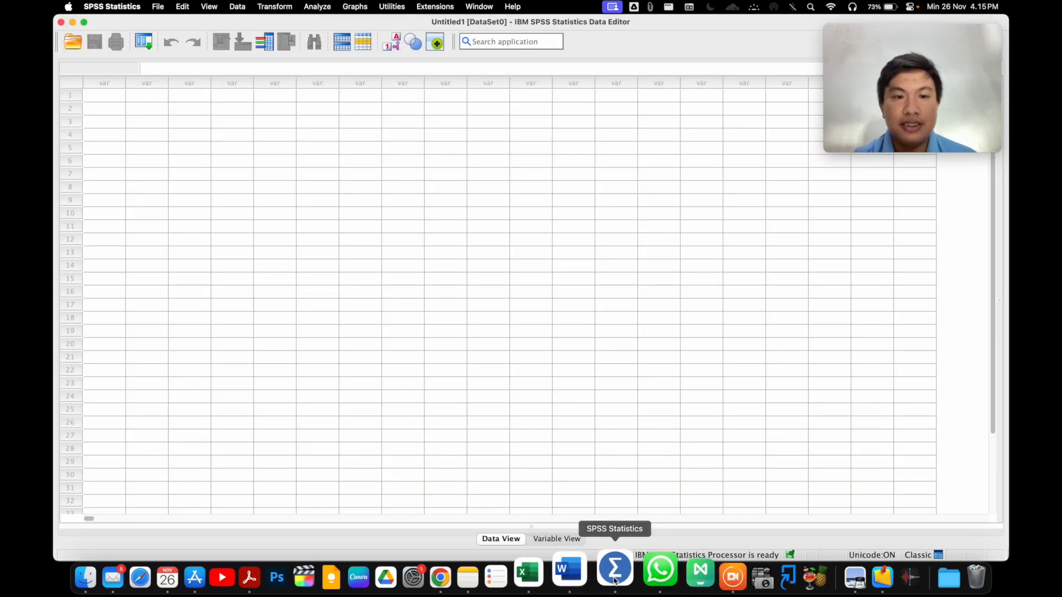
# - Paste the copied scores into the empty data grid starting at row 1 of the first column, and check the rows
pyautogui.click(108, 96)
pyautogui.click(148, 126)
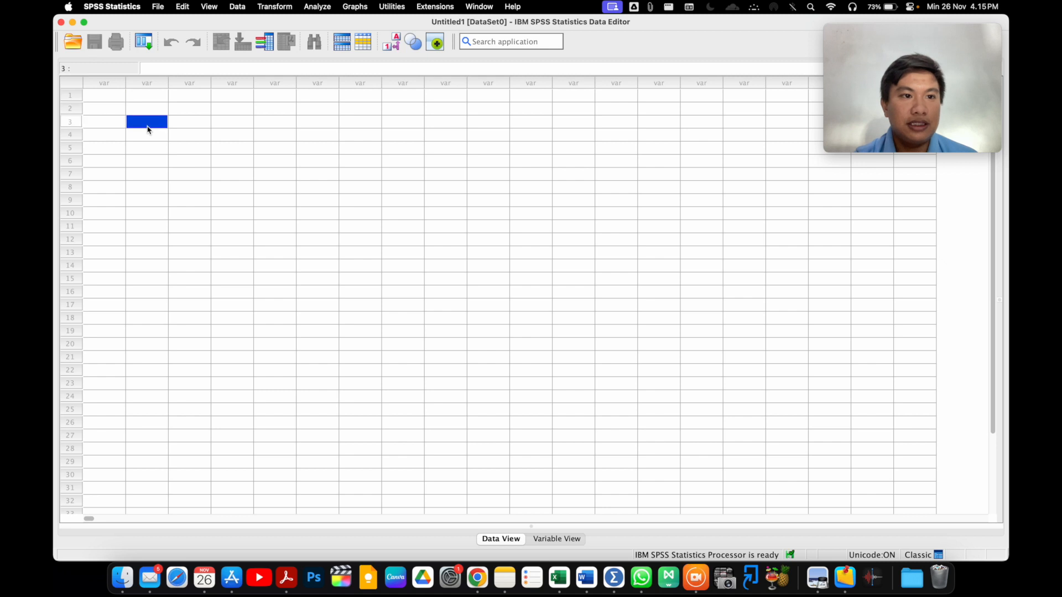
pyautogui.click(110, 95)
pyautogui.press('super+v')
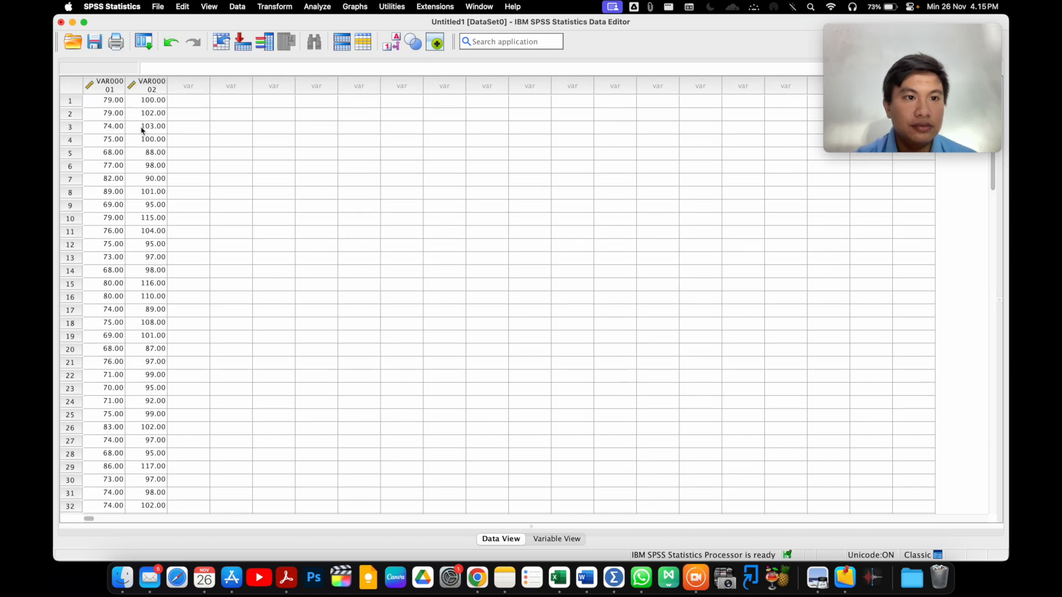
pyautogui.scroll(-14, 118, 179)
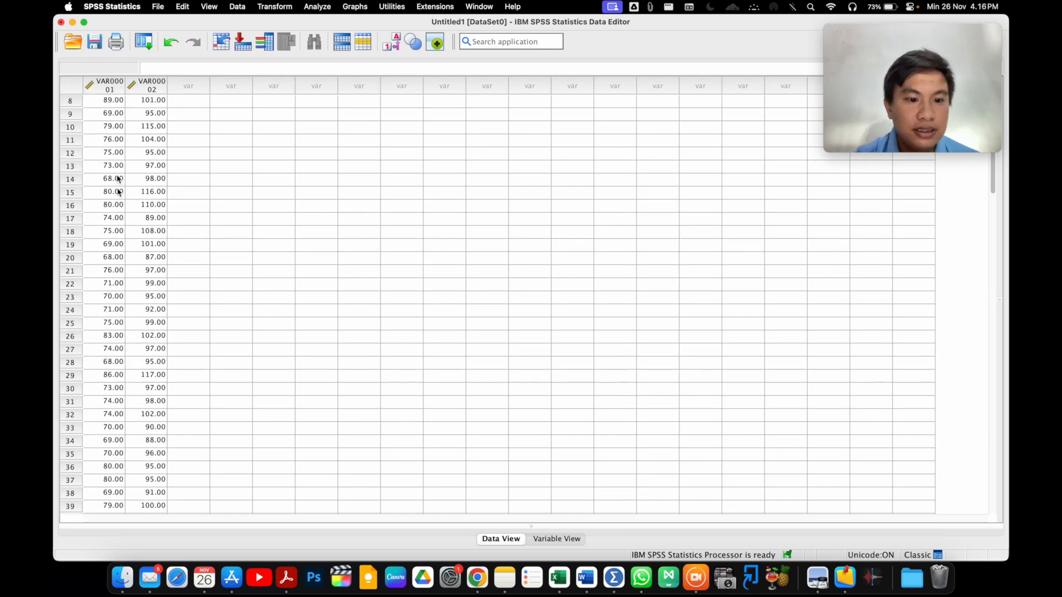
pyautogui.scroll(14, 95, 266)
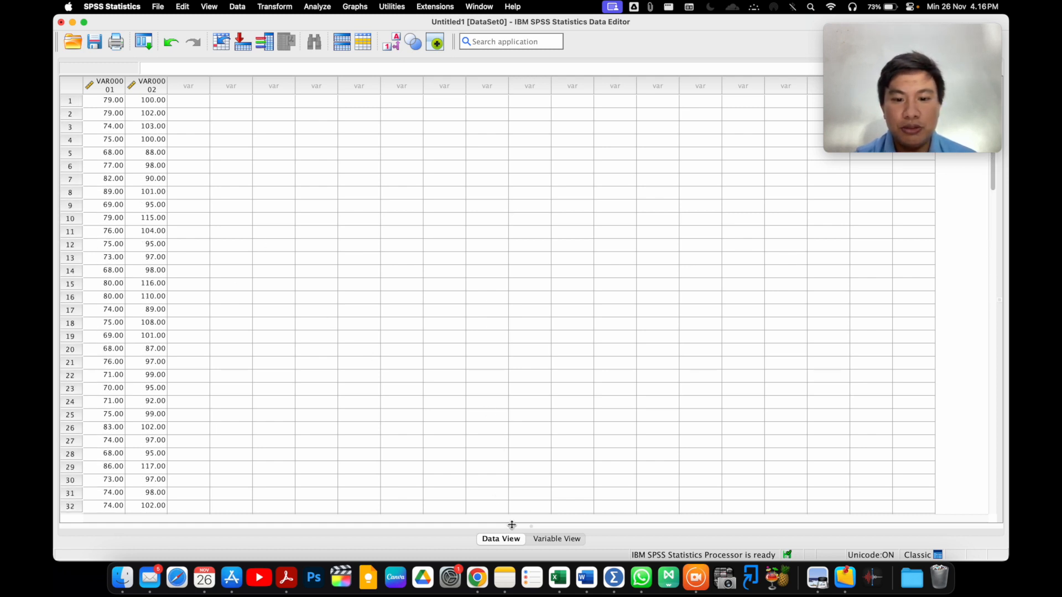
# - Rename the two variables X and Y in the variable definitions
pyautogui.click(561, 542)
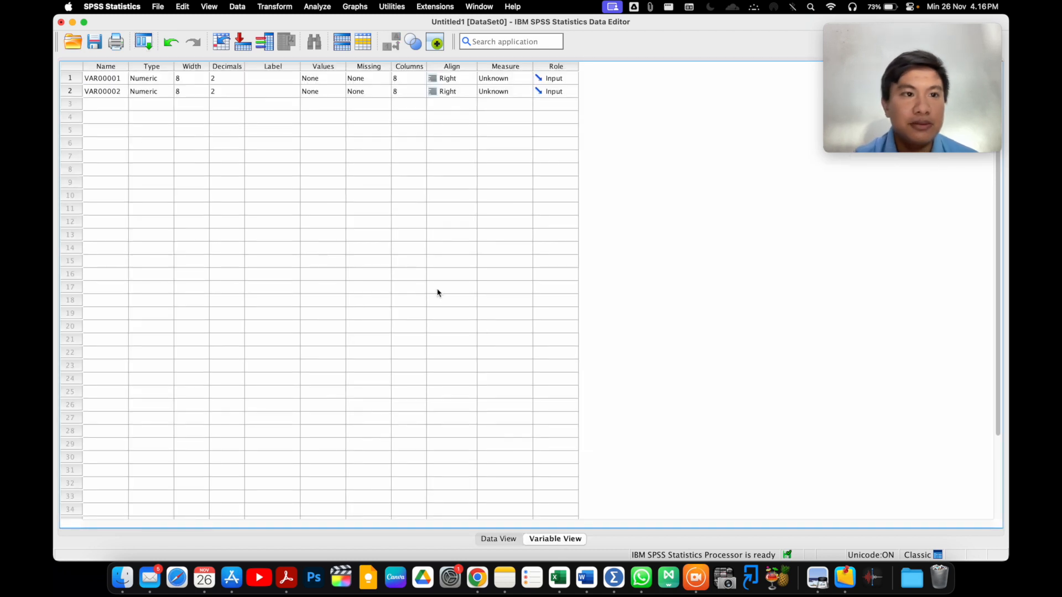
pyautogui.click(108, 79)
pyautogui.doubleClick(108, 78)
pyautogui.write('X')
pyautogui.click(106, 92)
pyautogui.doubleClick(107, 92)
pyautogui.write('Y')
# - Label variable X as Kecerdasan Emosional and variable Y as Kecerdasan Spiritual
pyautogui.click(259, 79)
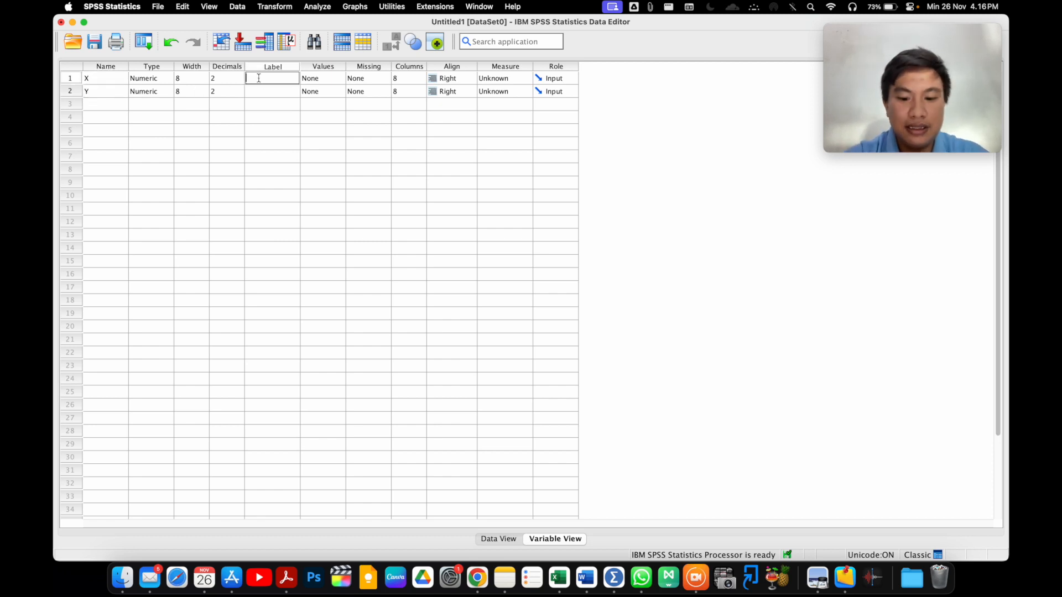
pyautogui.write('Kecerdasan Emosional')
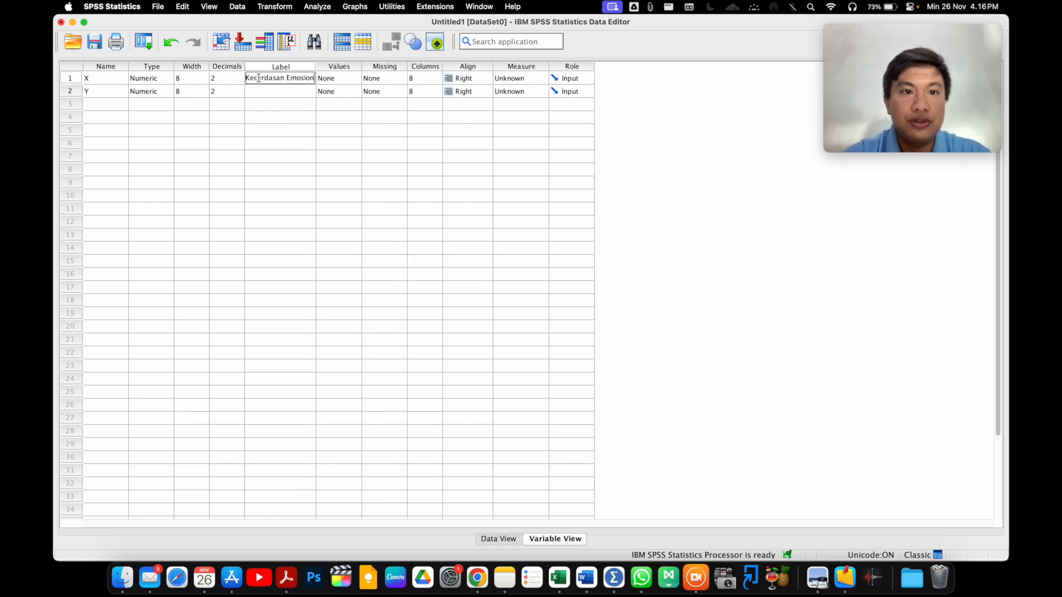
pyautogui.click(272, 130)
pyautogui.doubleClick(277, 90)
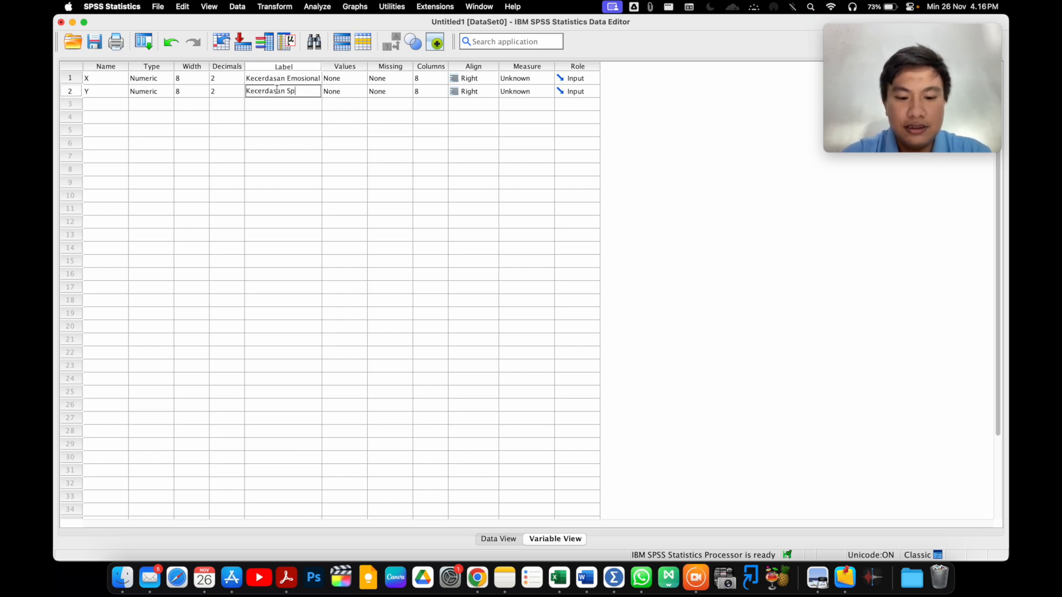
pyautogui.click(311, 146)
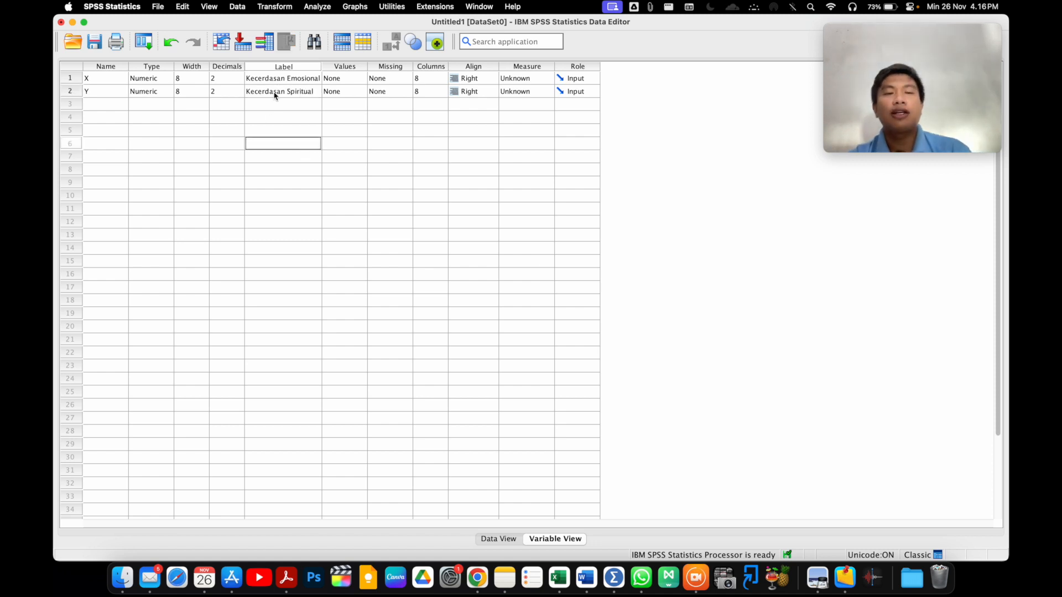
pyautogui.press('Up')
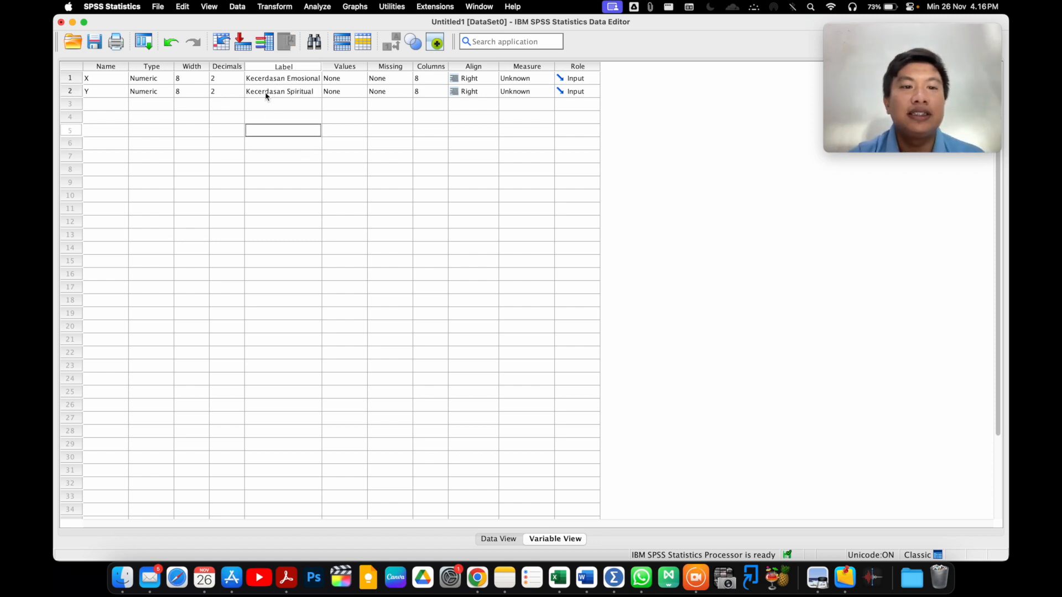
# - Set the decimals of variable Y to 0 and compare the scores in the data grid with the Excel sheet
pyautogui.click(90, 91)
pyautogui.click(248, 116)
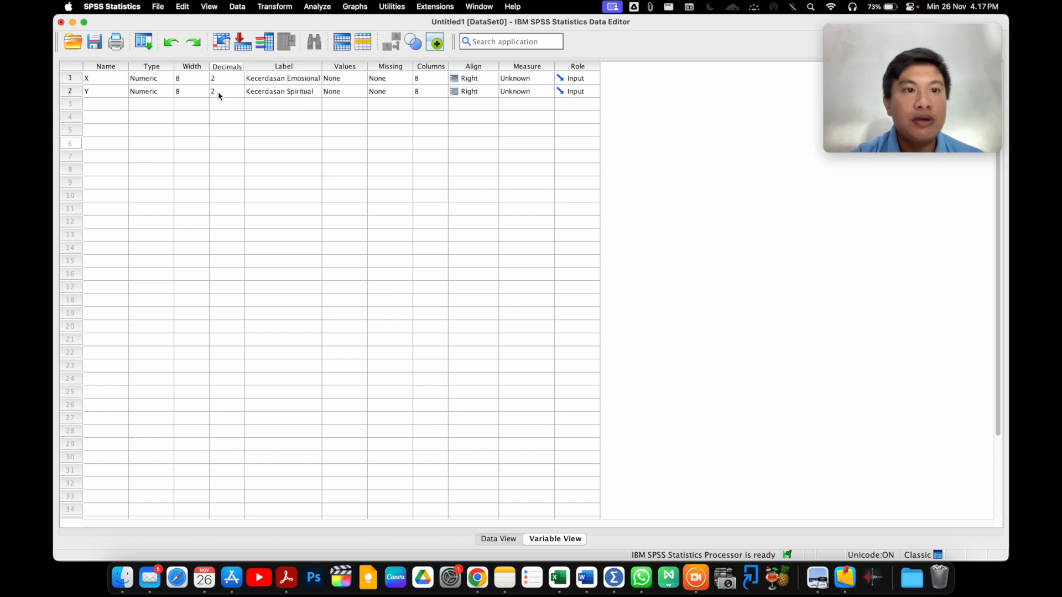
pyautogui.click(219, 94)
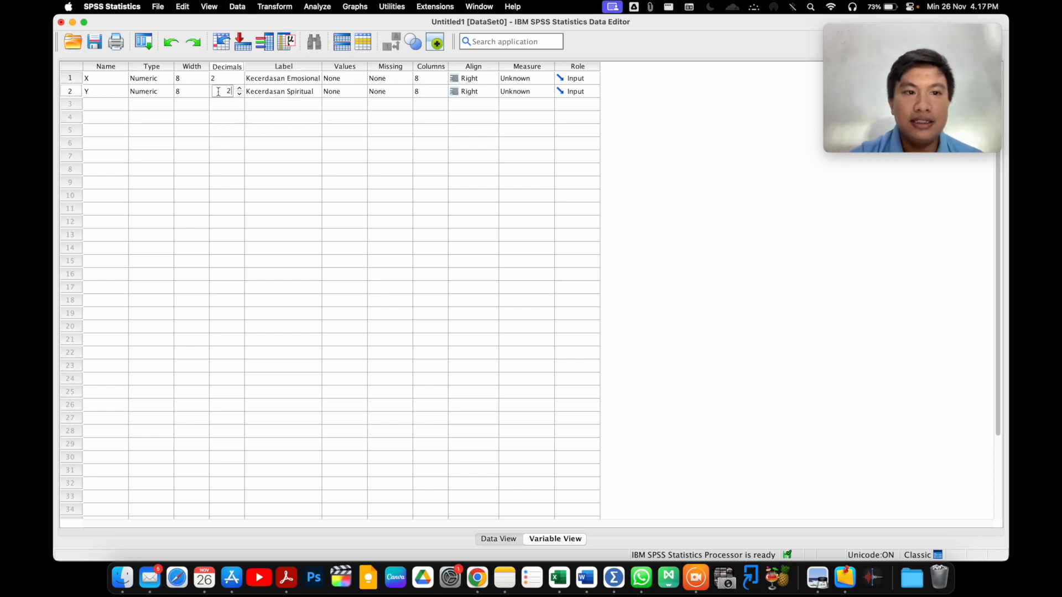
pyautogui.click(227, 78)
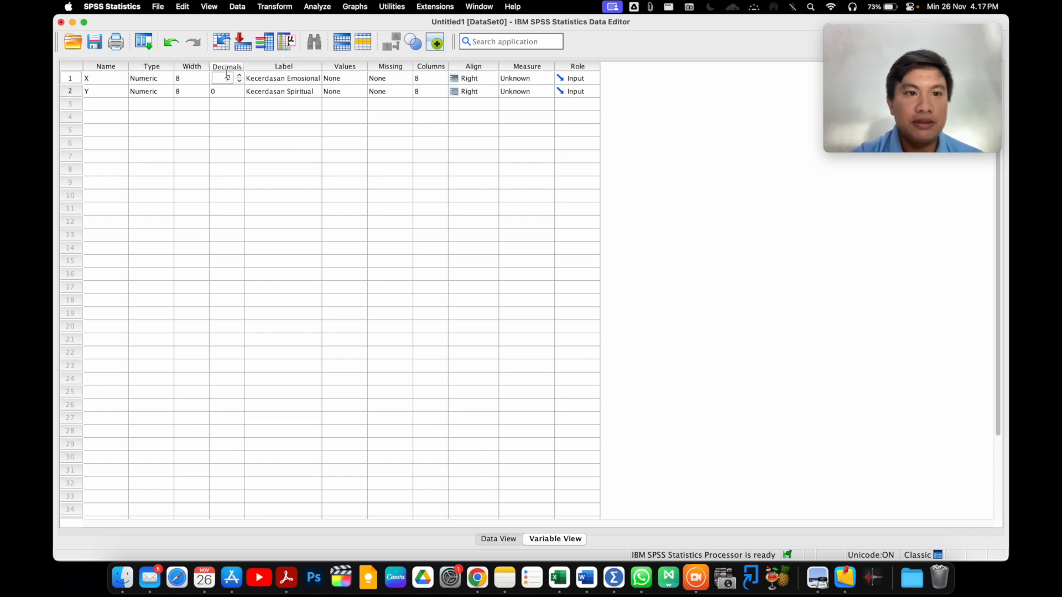
pyautogui.click(489, 542)
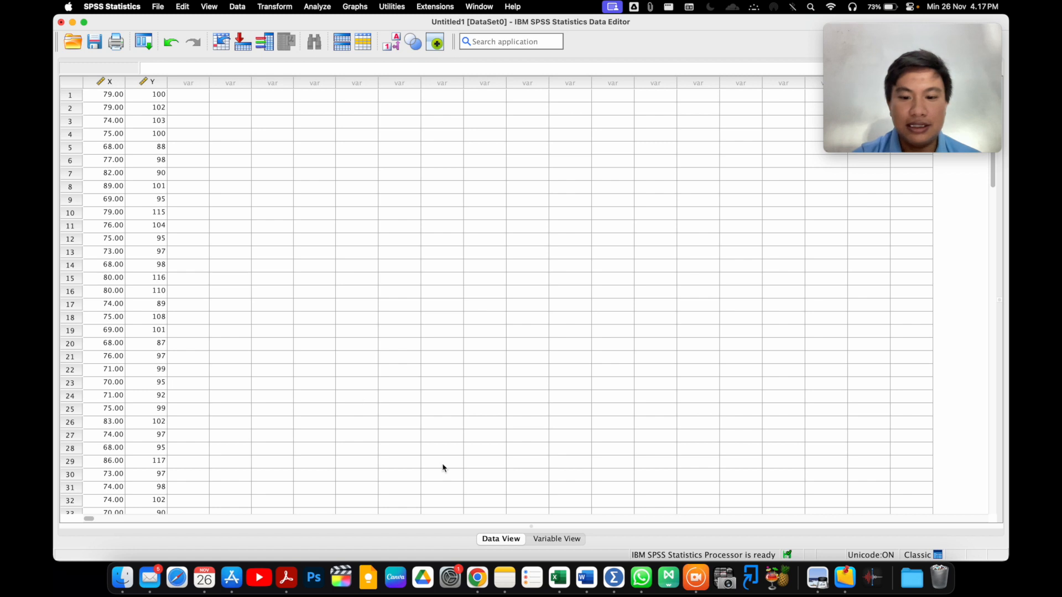
pyautogui.click(557, 561)
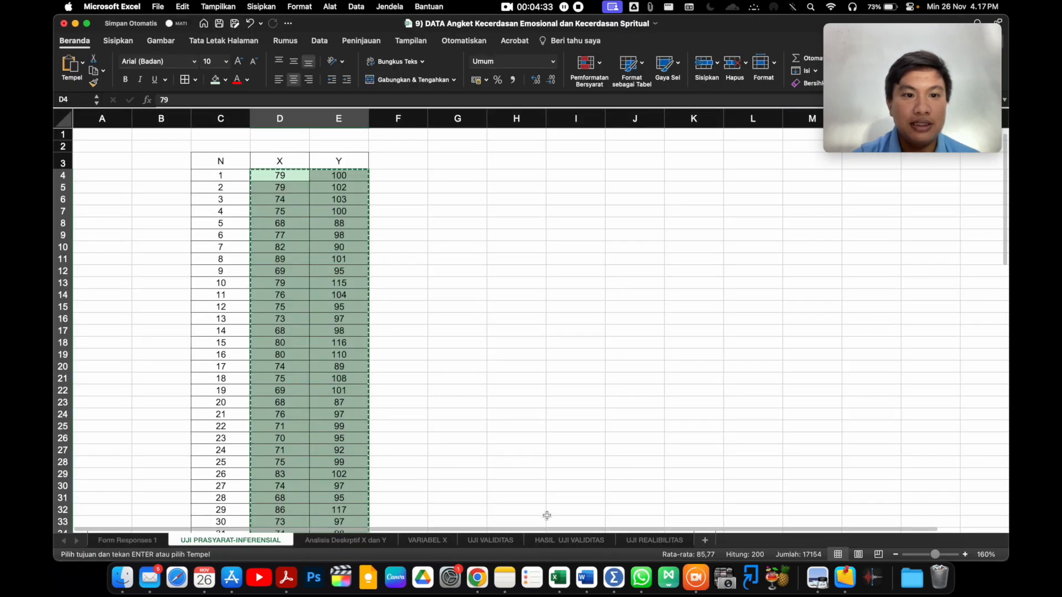
pyautogui.click(622, 573)
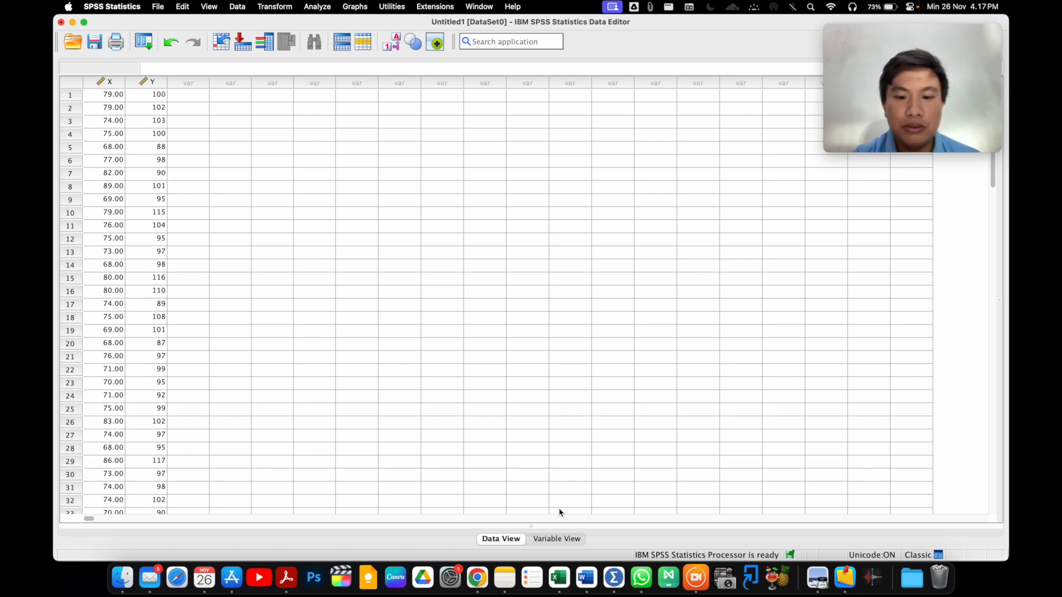
# - Set the decimals of variable X to 0 and return to the data grid
pyautogui.click(546, 539)
pyautogui.write('0')
pyautogui.click(258, 124)
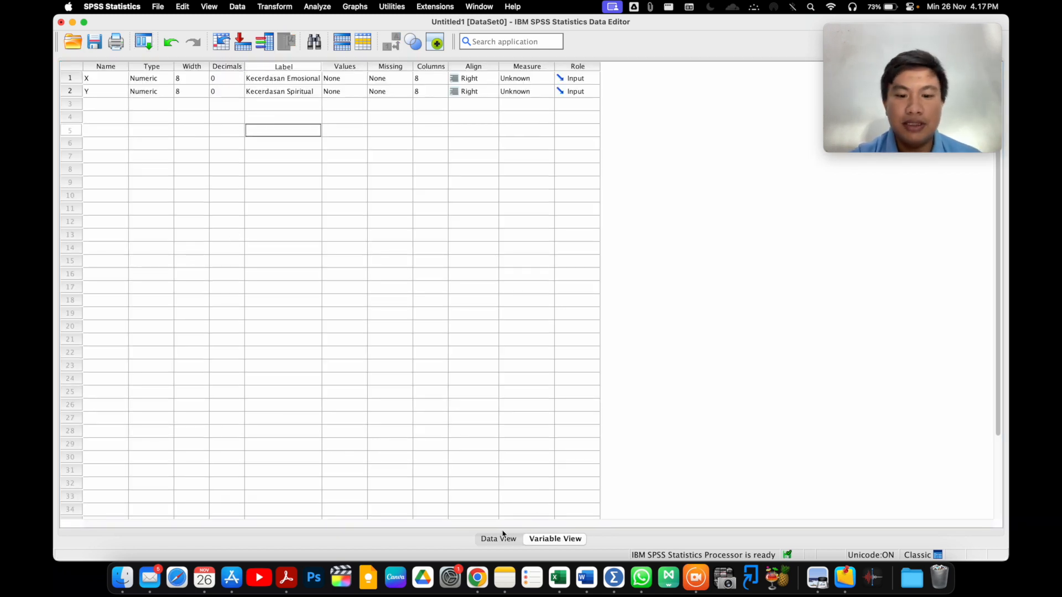
pyautogui.click(498, 539)
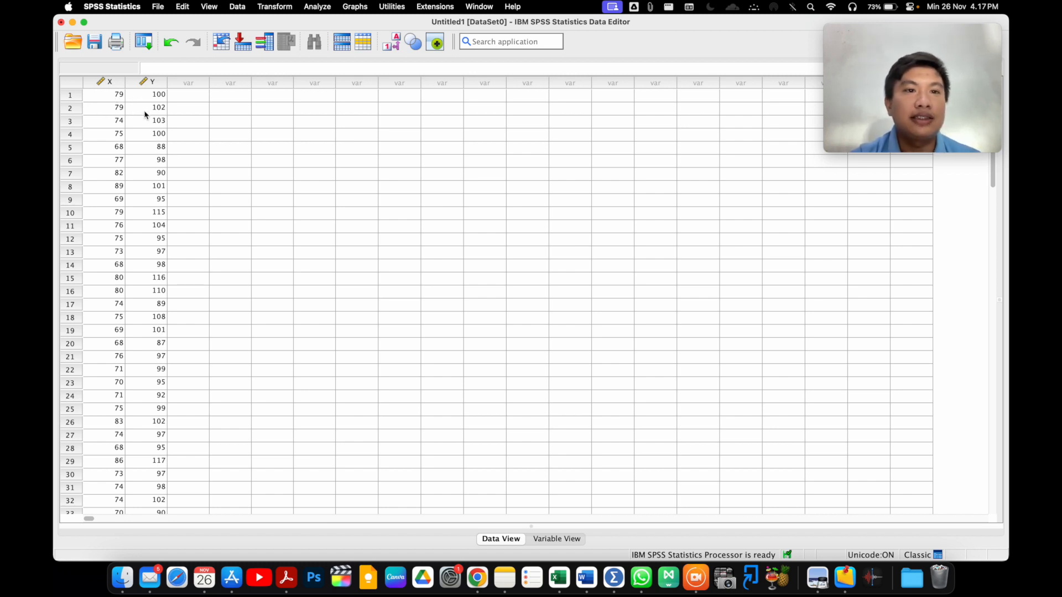
pyautogui.click(281, 9)
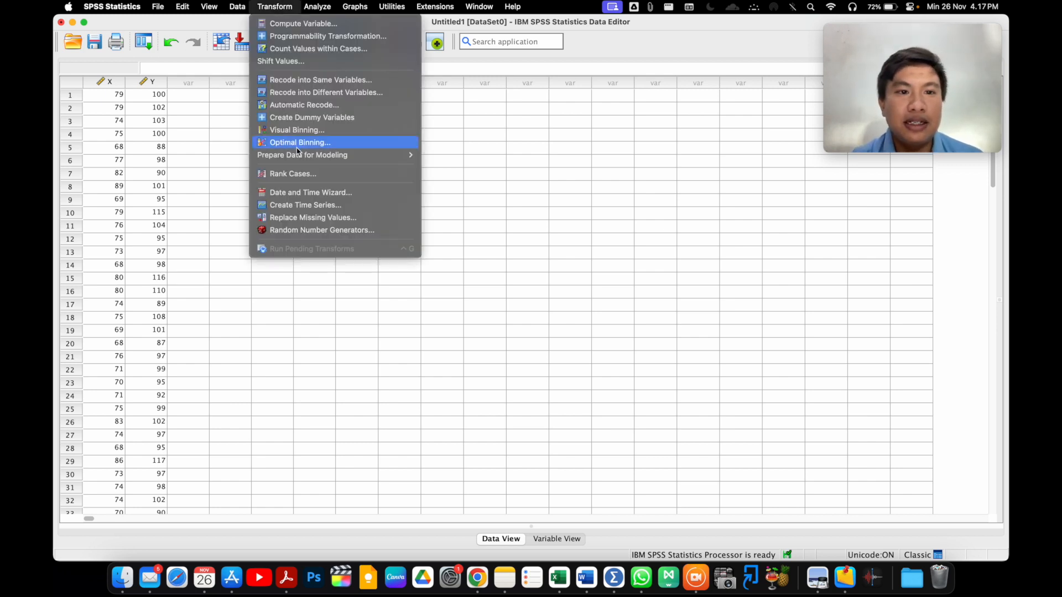
pyautogui.moveTo(237, 7)
pyautogui.click(204, 167)
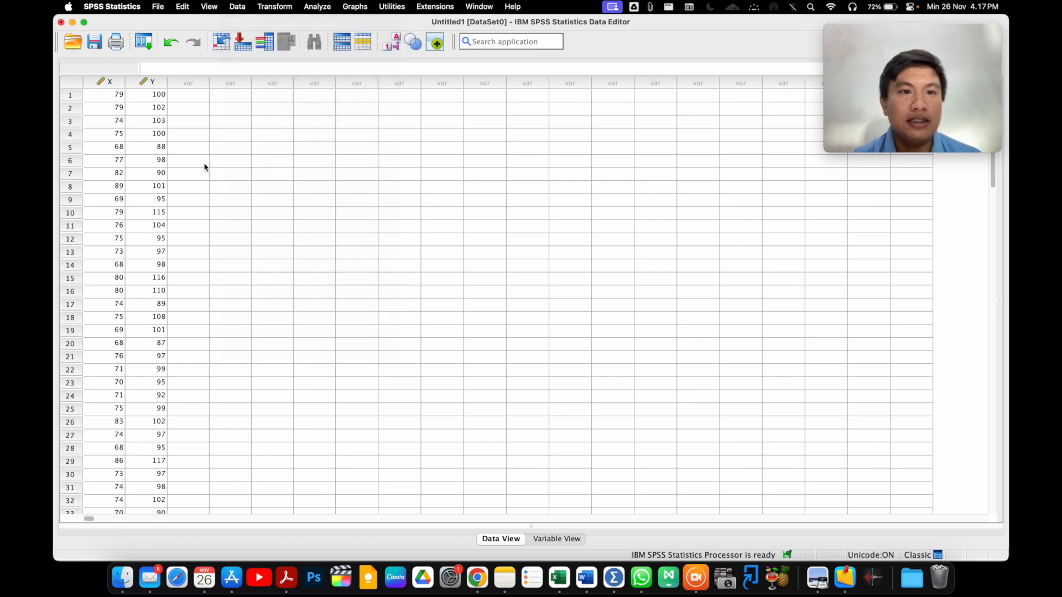
pyautogui.click(316, 8)
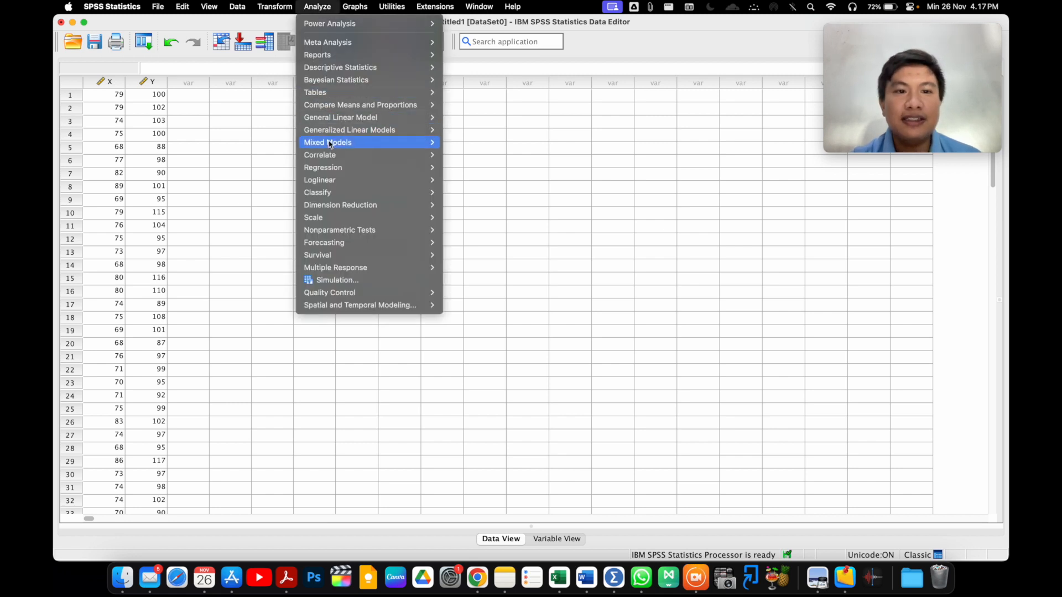
pyautogui.moveTo(329, 157)
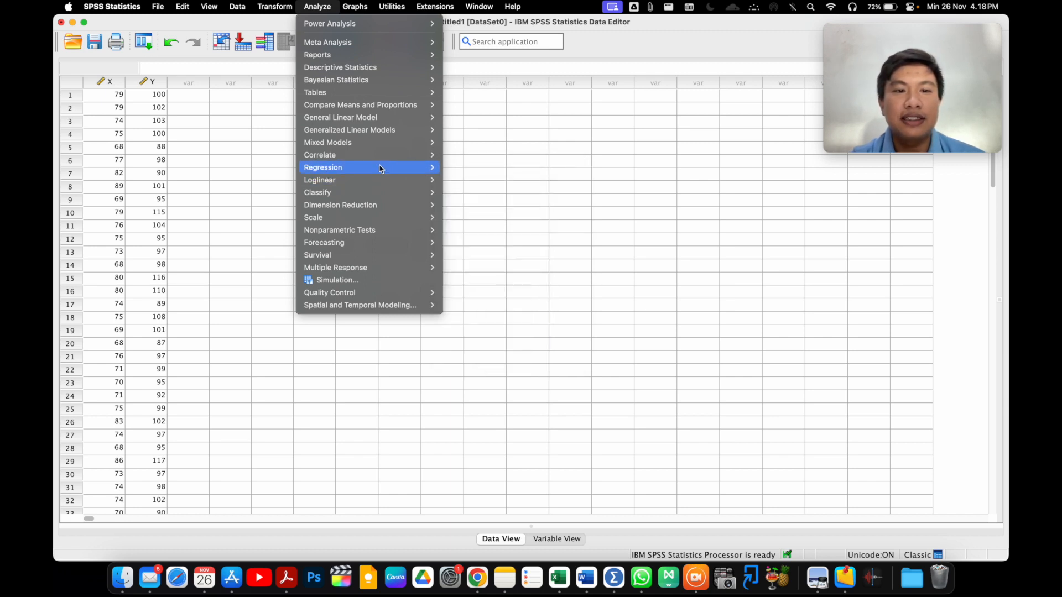
pyautogui.click(478, 108)
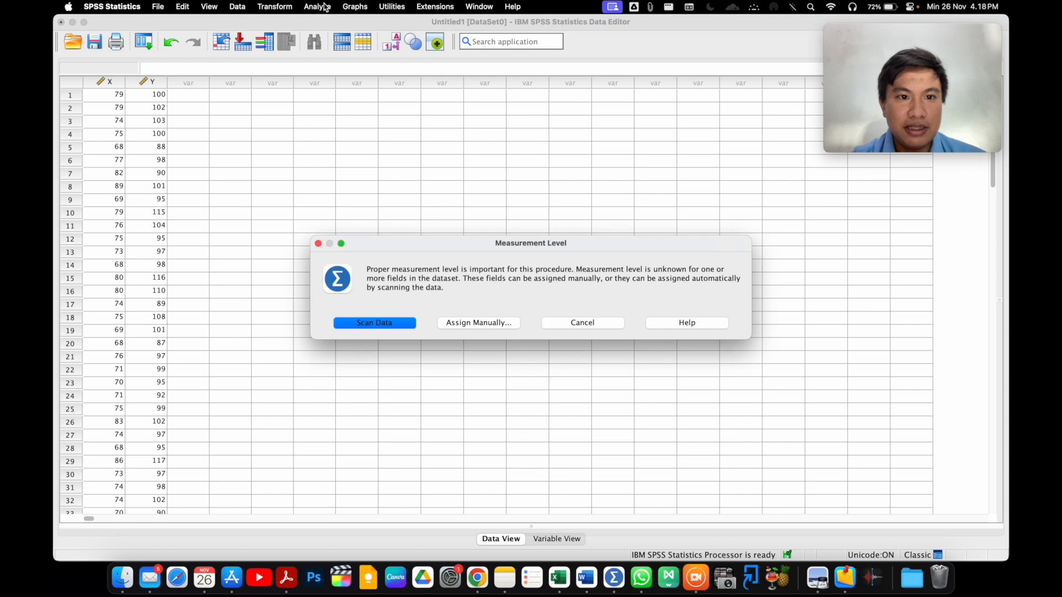
pyautogui.click(587, 327)
pyautogui.click(317, 6)
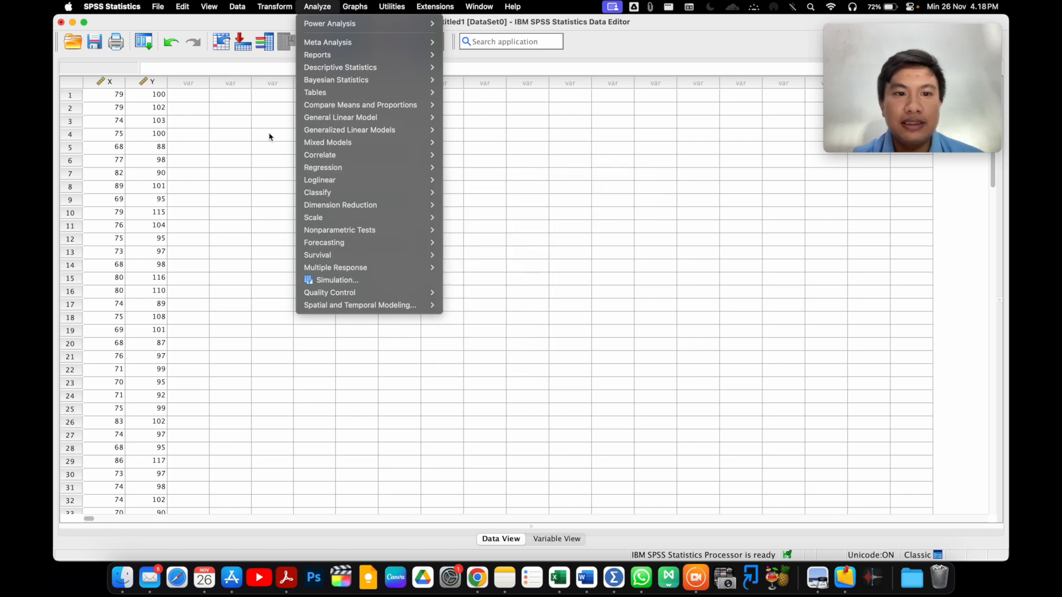
pyautogui.click(243, 142)
# - Start a Linear Regression with Kecerdasan Spiritual [Y] as the dependent and Kecerdasan Emosional [X] as the independent variable
pyautogui.click(318, 7)
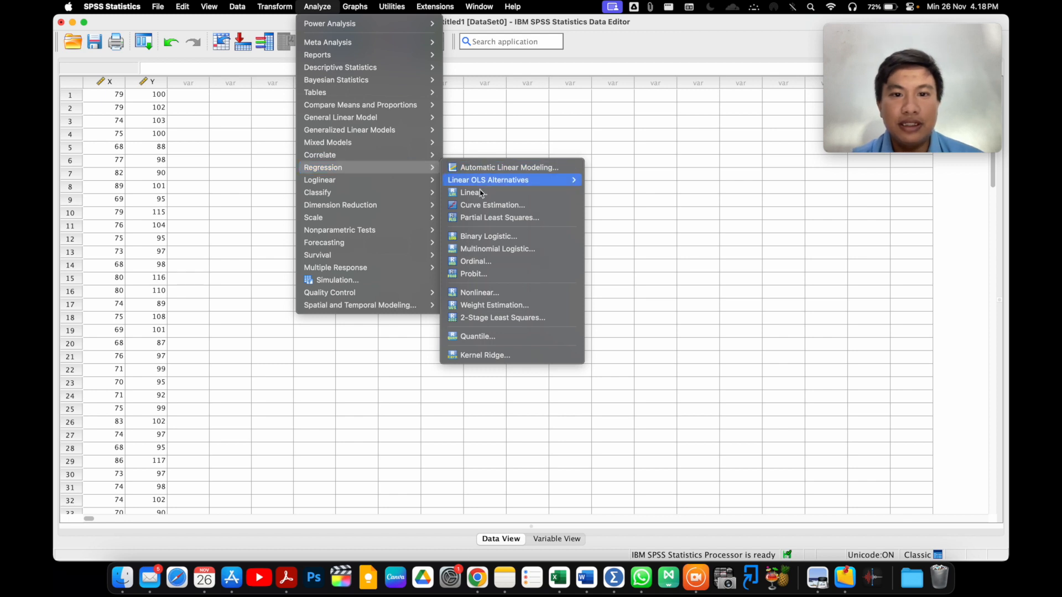
pyautogui.click(473, 193)
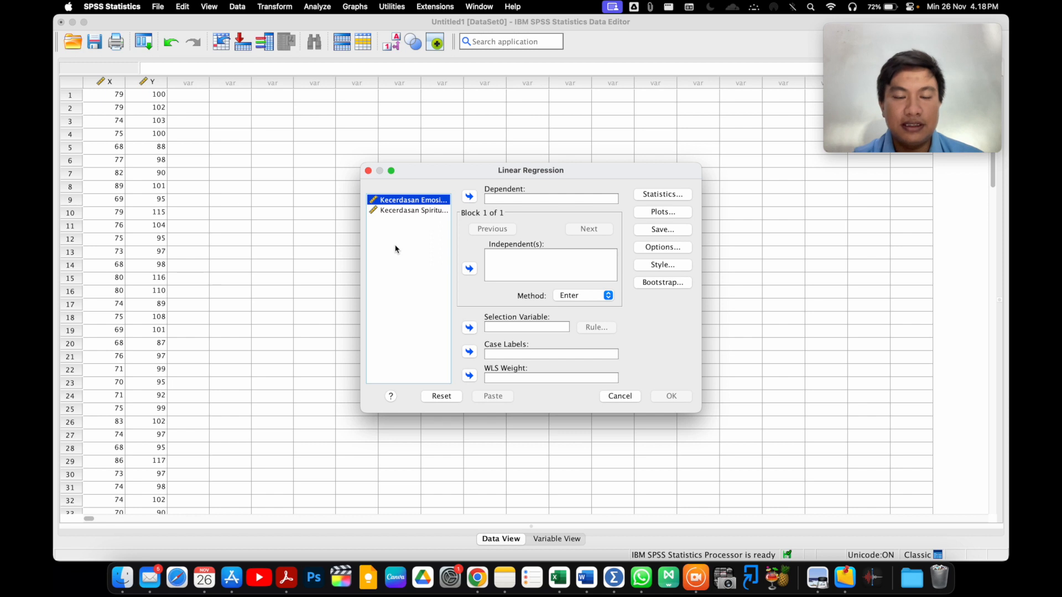
pyautogui.click(417, 211)
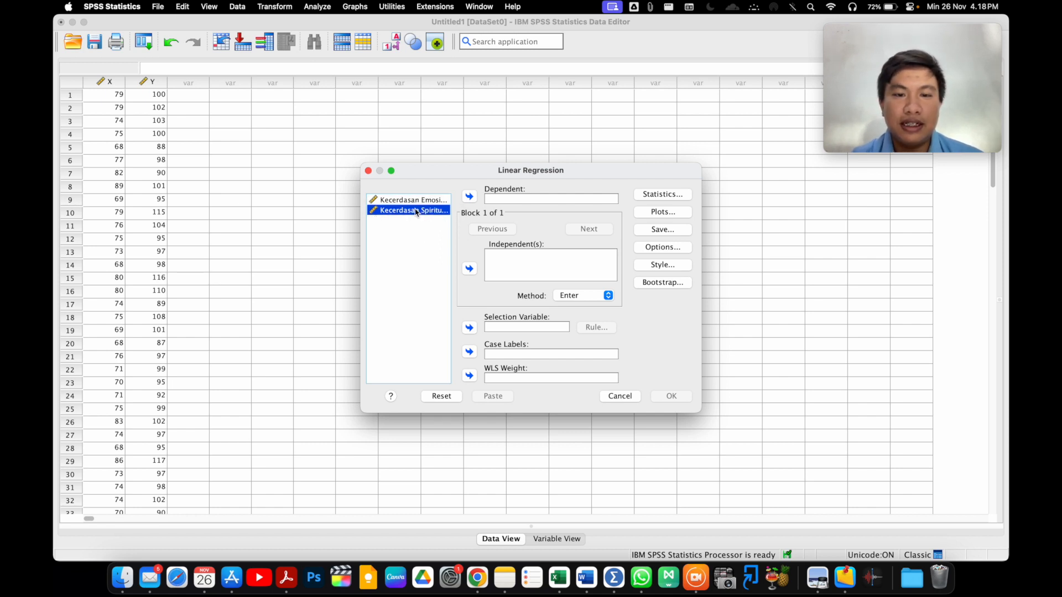
pyautogui.click(469, 198)
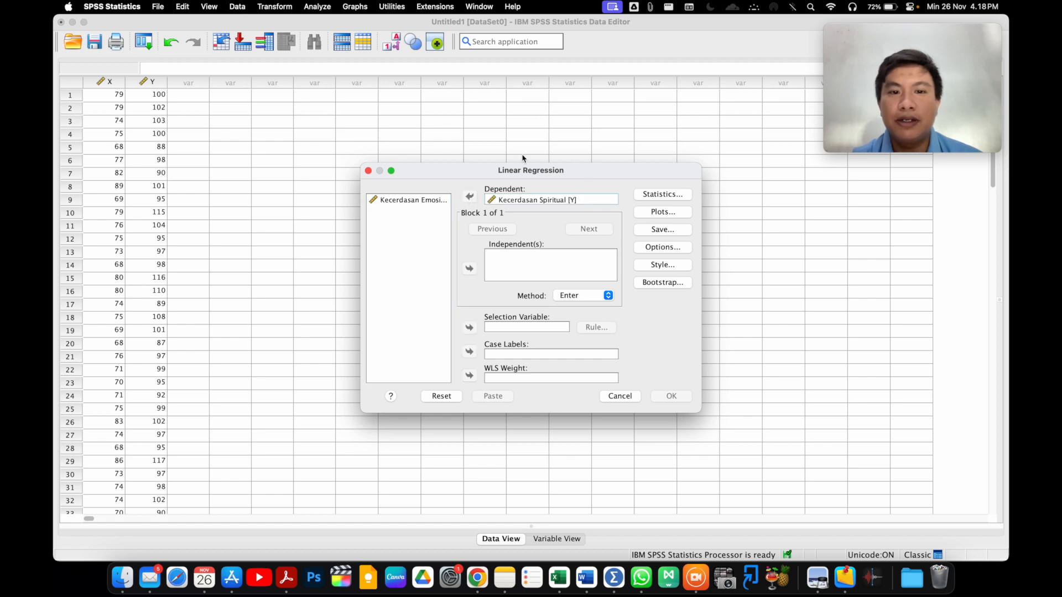
pyautogui.click(413, 202)
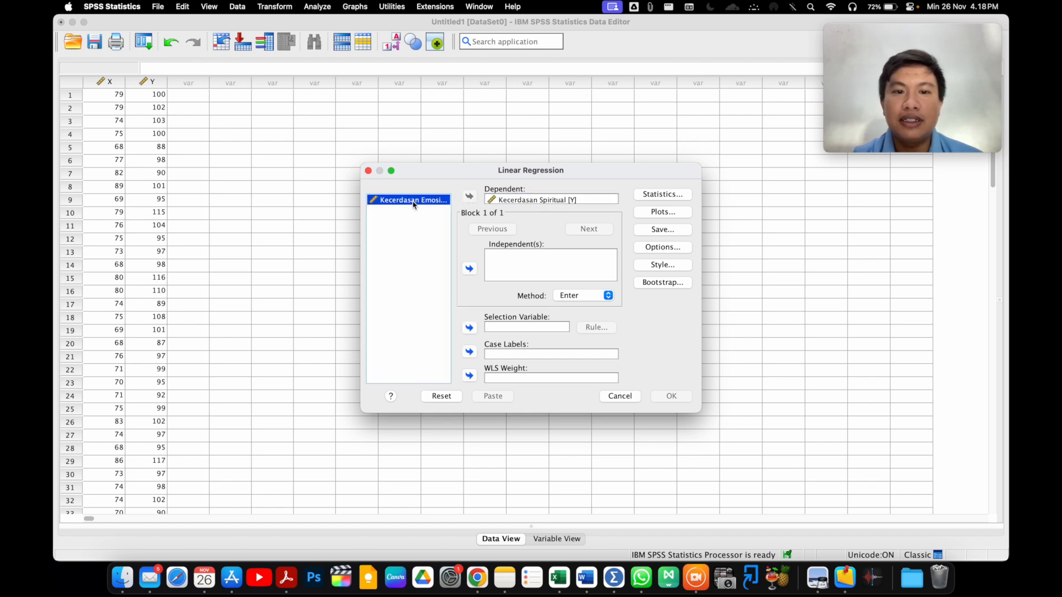
pyautogui.click(470, 269)
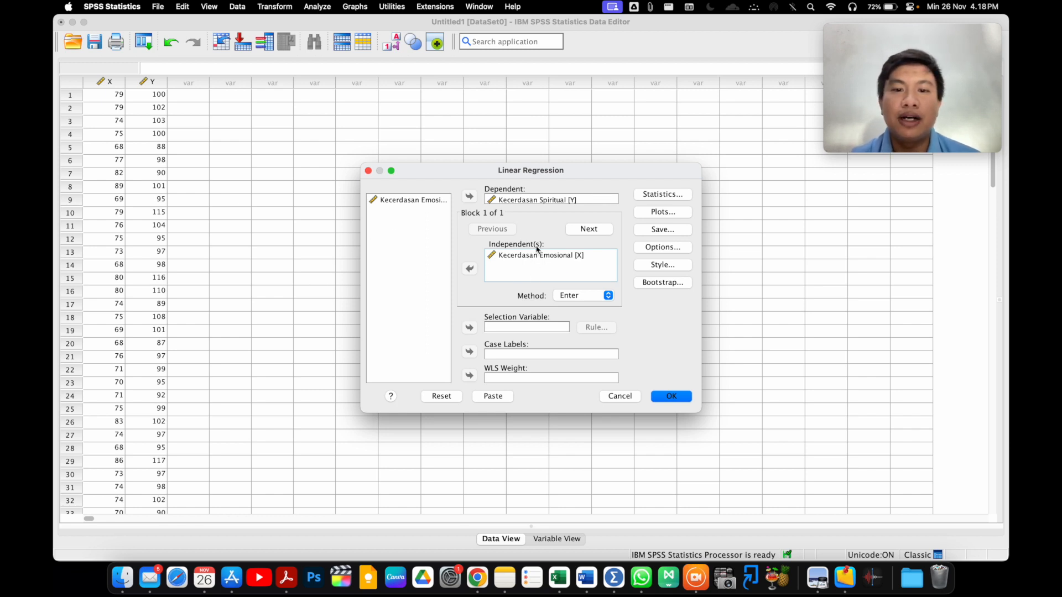
pyautogui.click(661, 250)
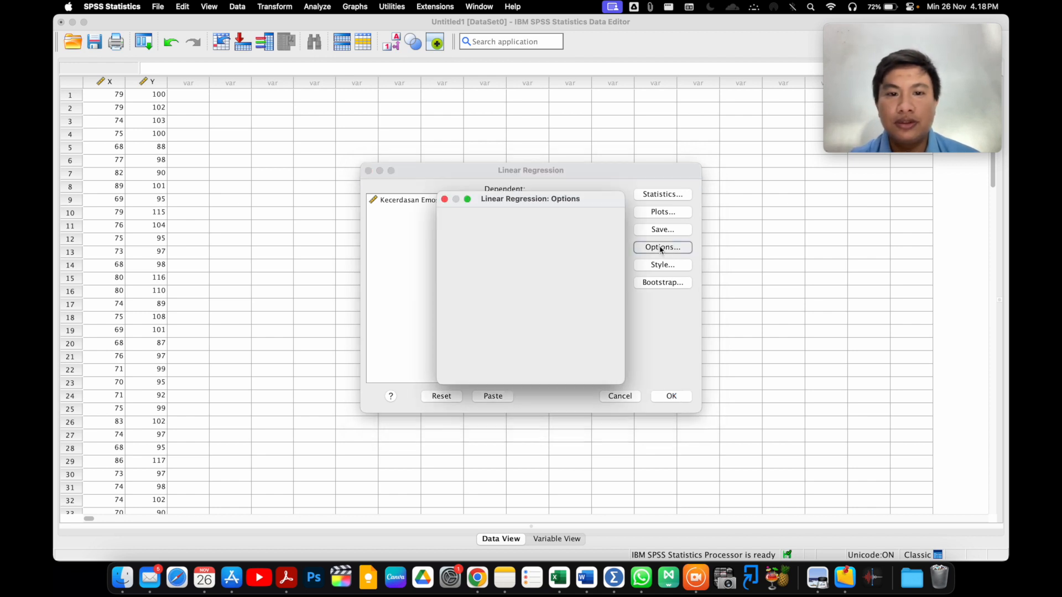
pyautogui.click(531, 369)
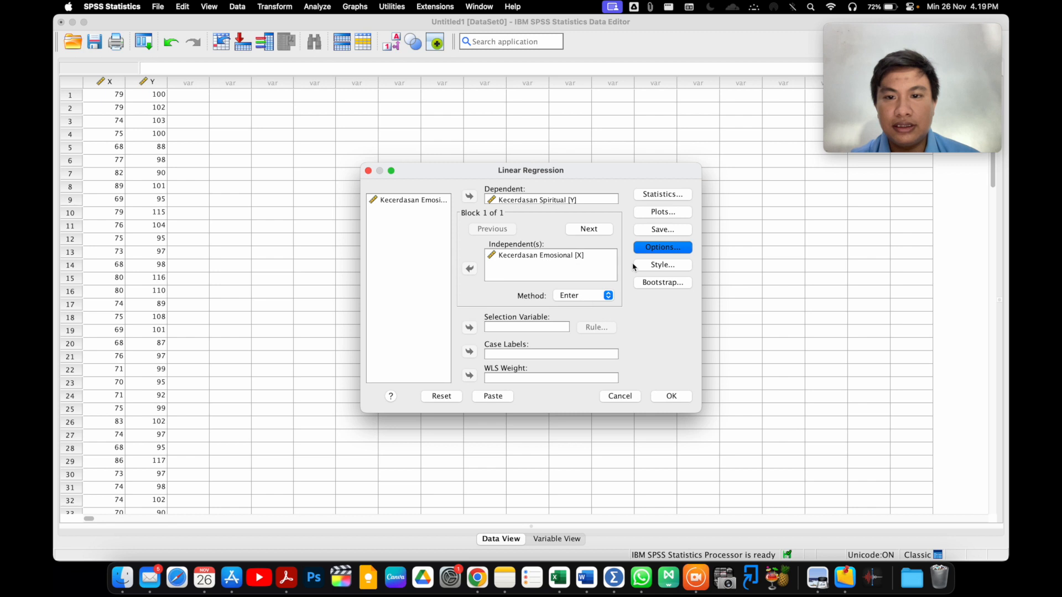
pyautogui.click(660, 231)
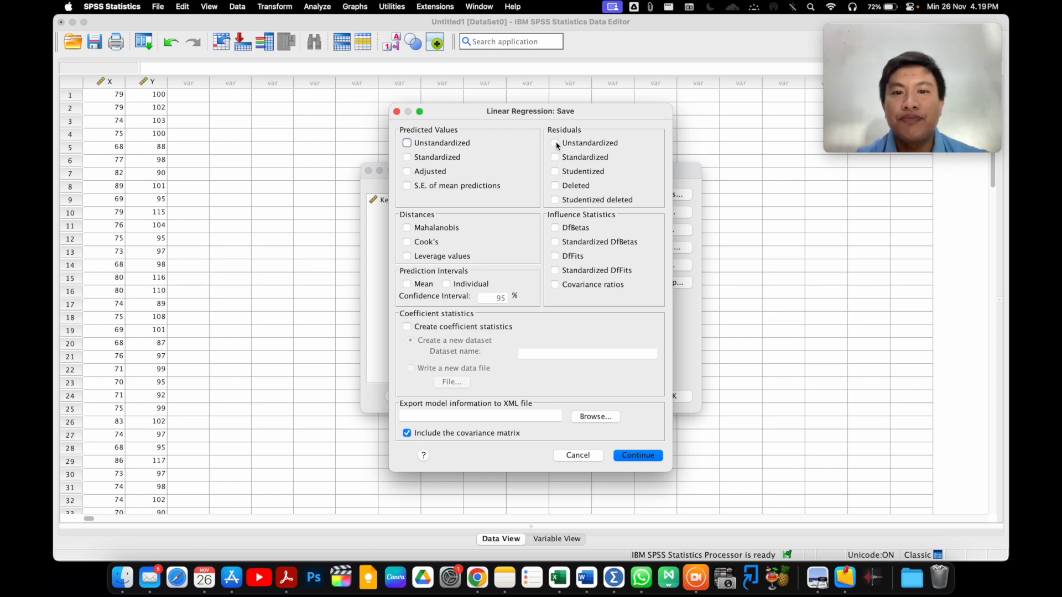
pyautogui.click(578, 456)
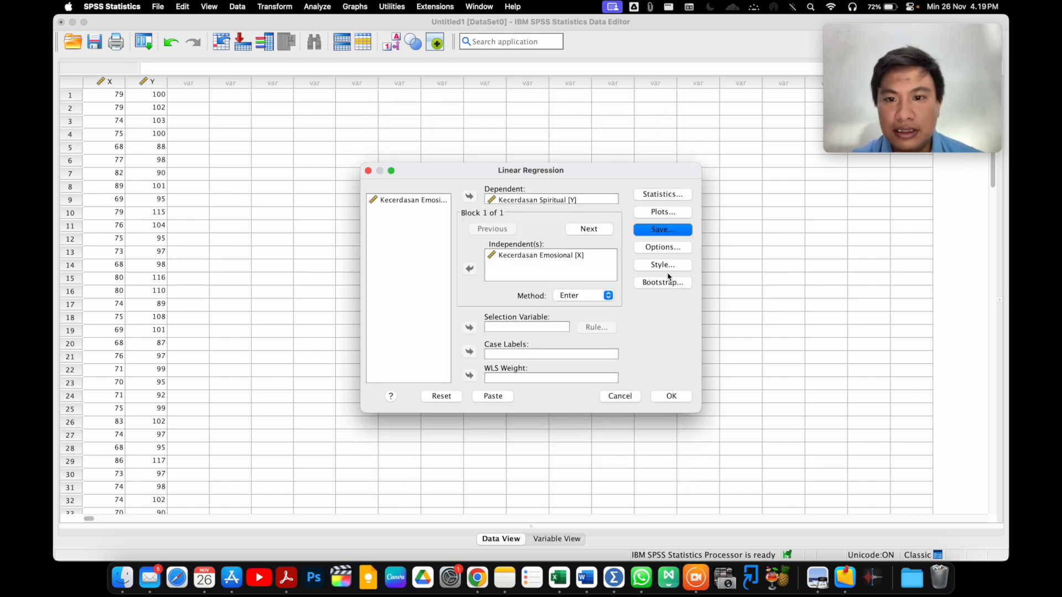
# - Set the linear regression to save unstandardized residuals as a new variable and run it
pyautogui.click(659, 230)
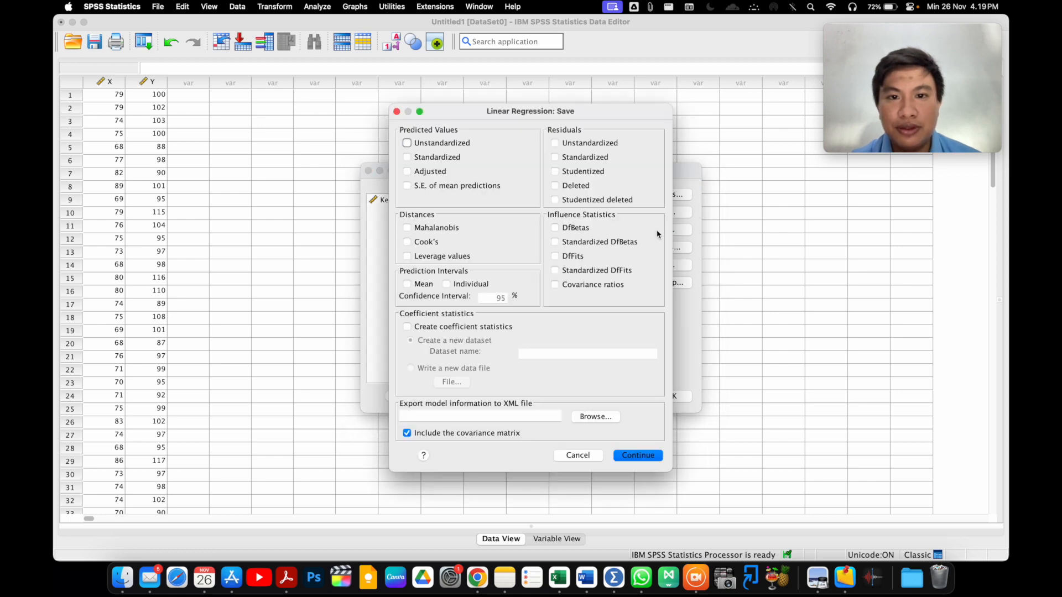
pyautogui.click(557, 144)
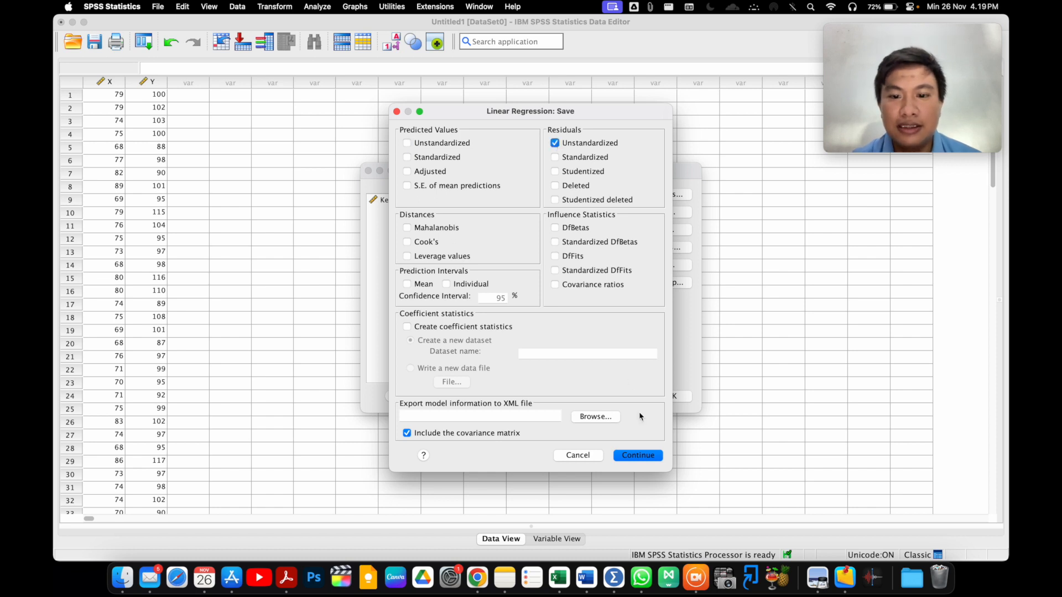
pyautogui.click(639, 455)
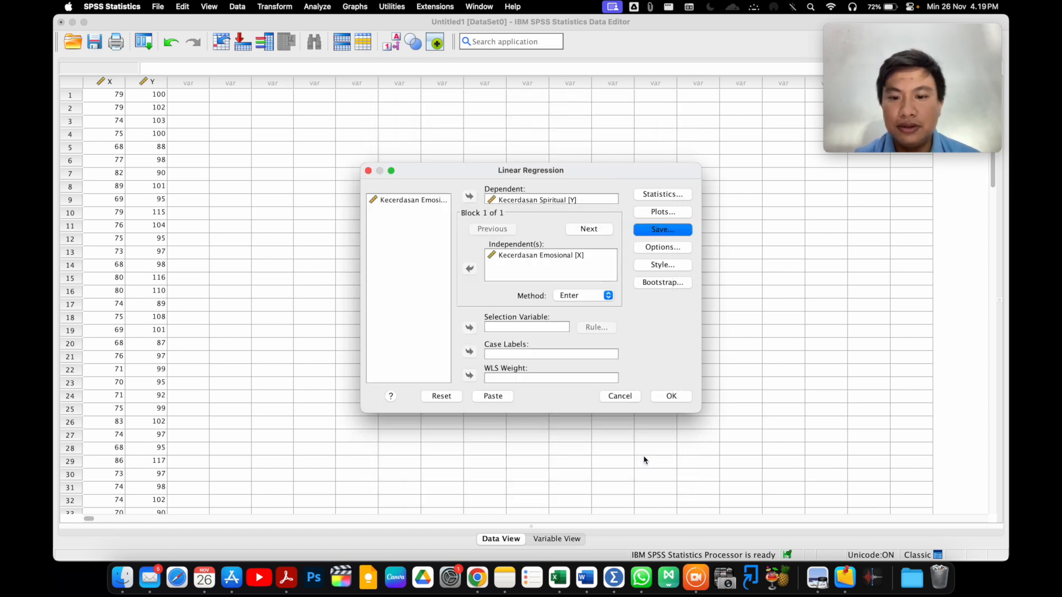
pyautogui.click(673, 395)
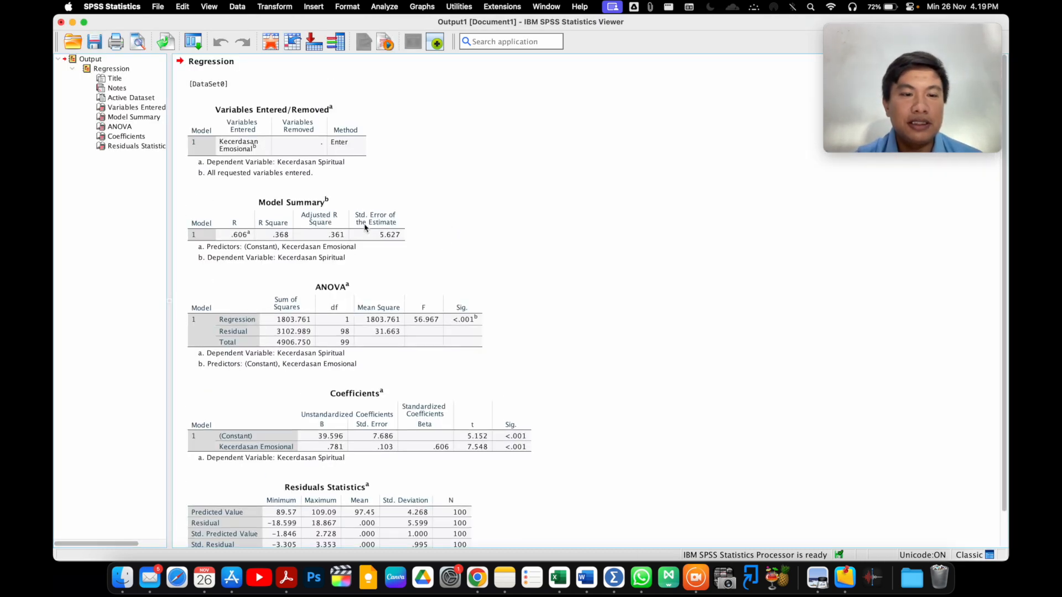
# - Review the Model Summary, ANOVA, Coefficients and Residuals Statistics tables, and close the regression output without saving it
pyautogui.click(394, 230)
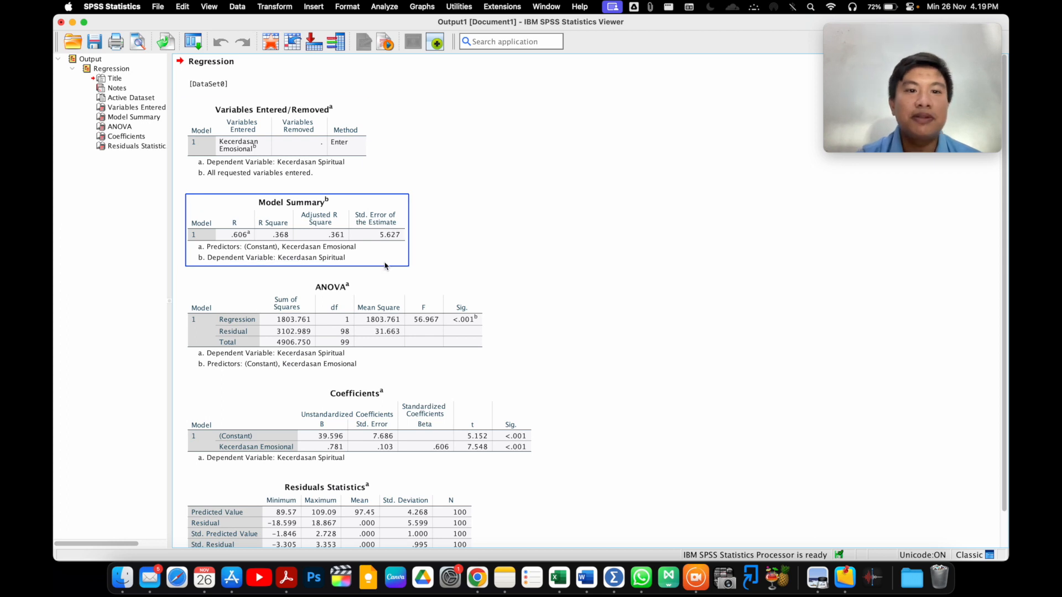
pyautogui.click(360, 302)
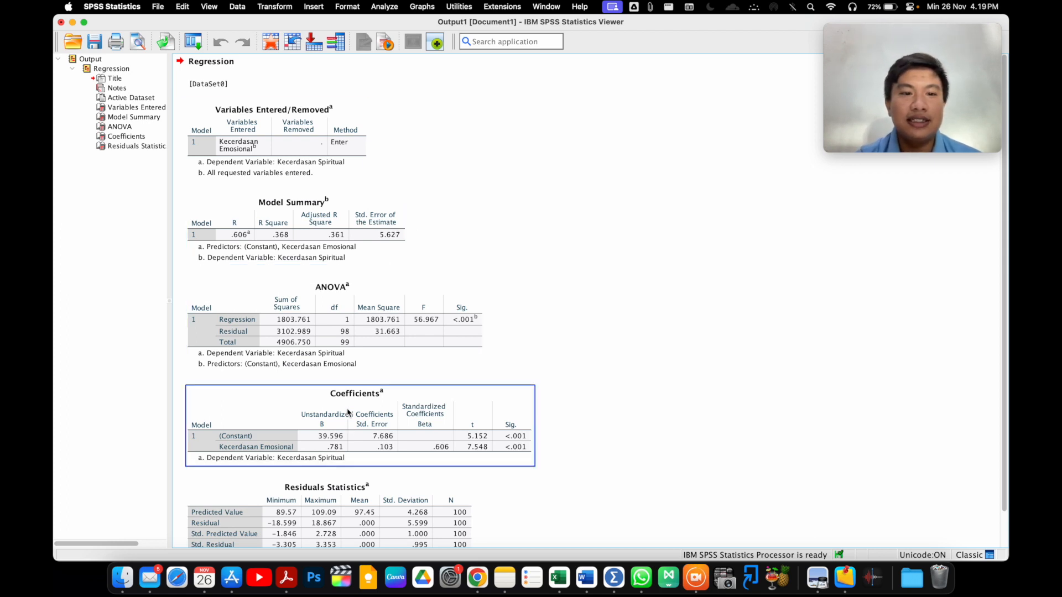
pyautogui.scroll(-2, 313, 237)
pyautogui.scroll(2, 313, 237)
pyautogui.scroll(-2, 313, 236)
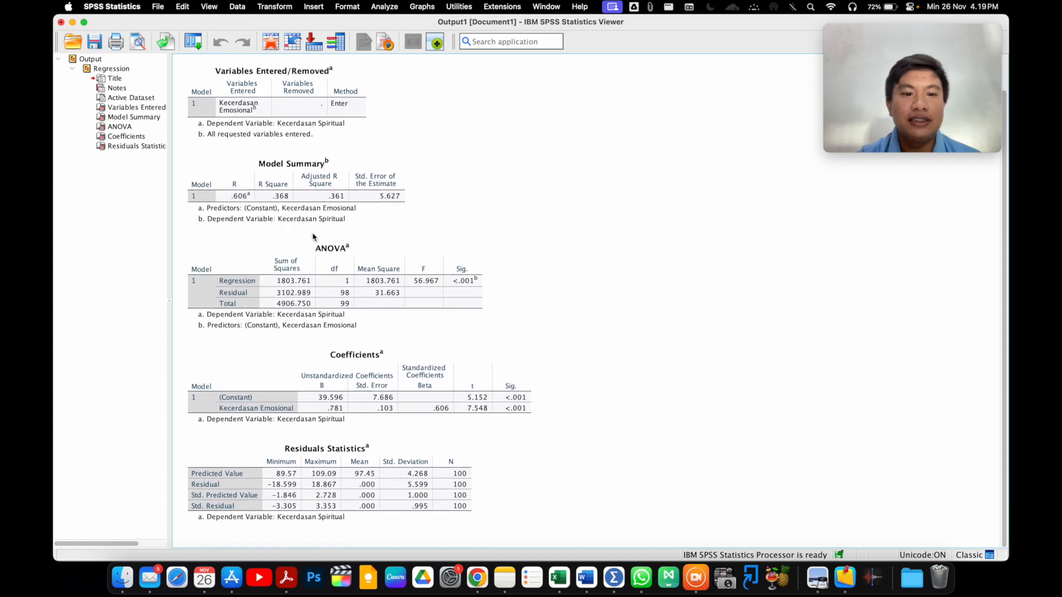
pyautogui.scroll(2, 313, 237)
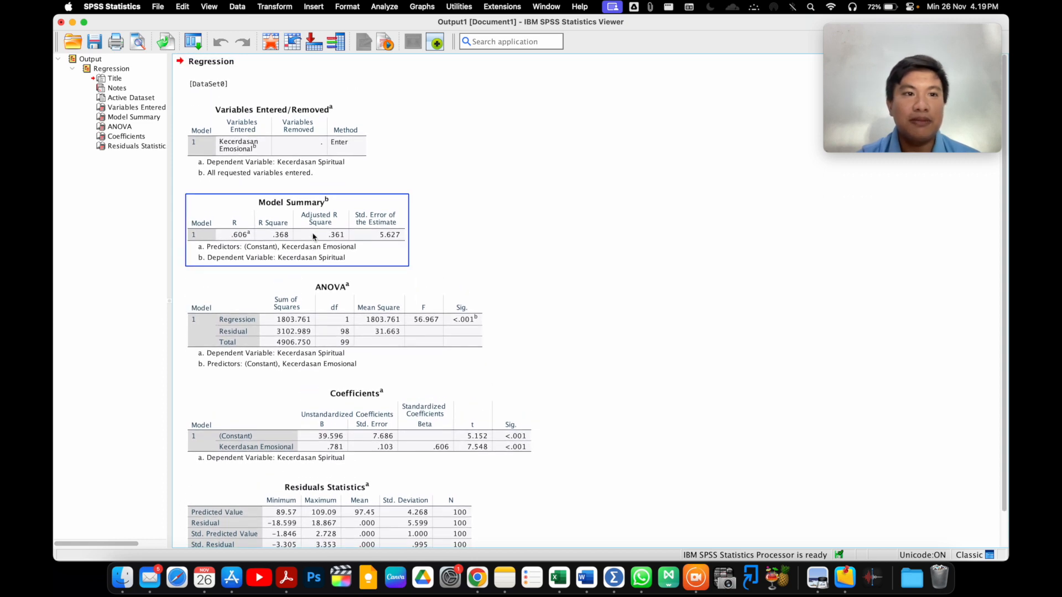
pyautogui.scroll(-2, 309, 299)
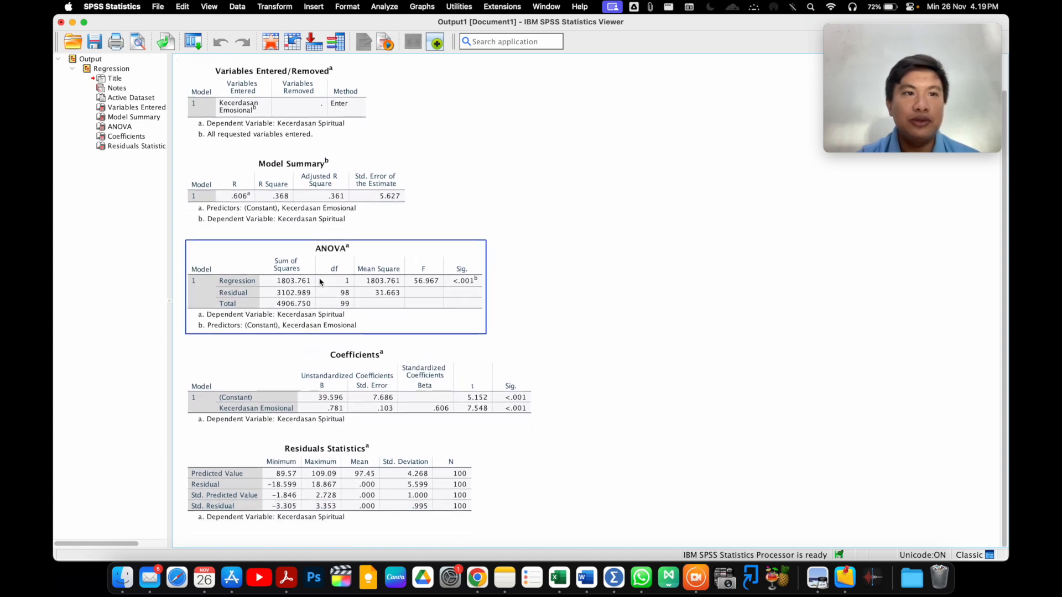
pyautogui.click(61, 22)
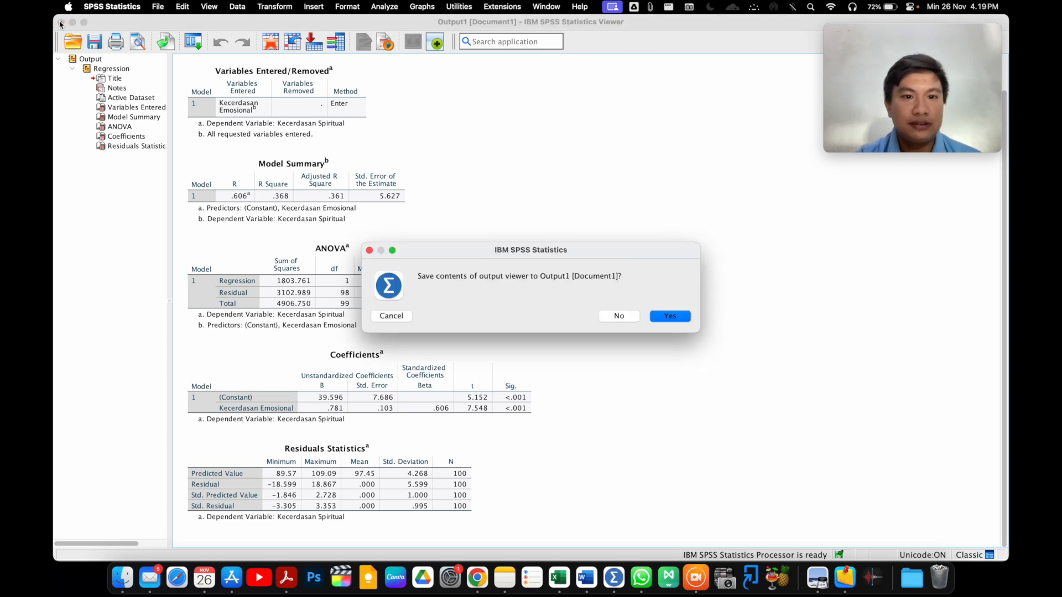
pyautogui.click(622, 319)
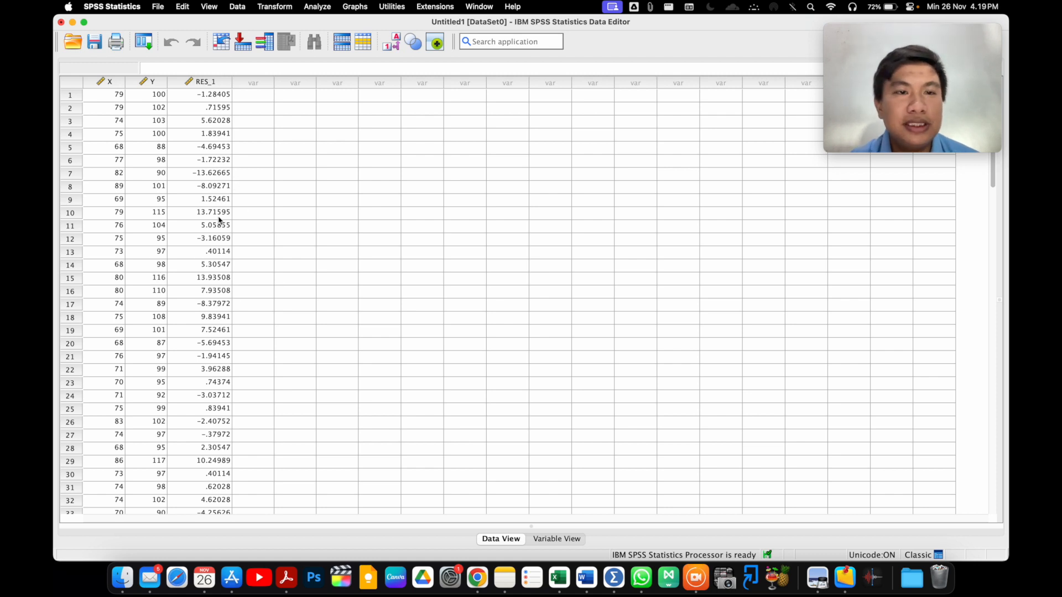
pyautogui.click(319, 7)
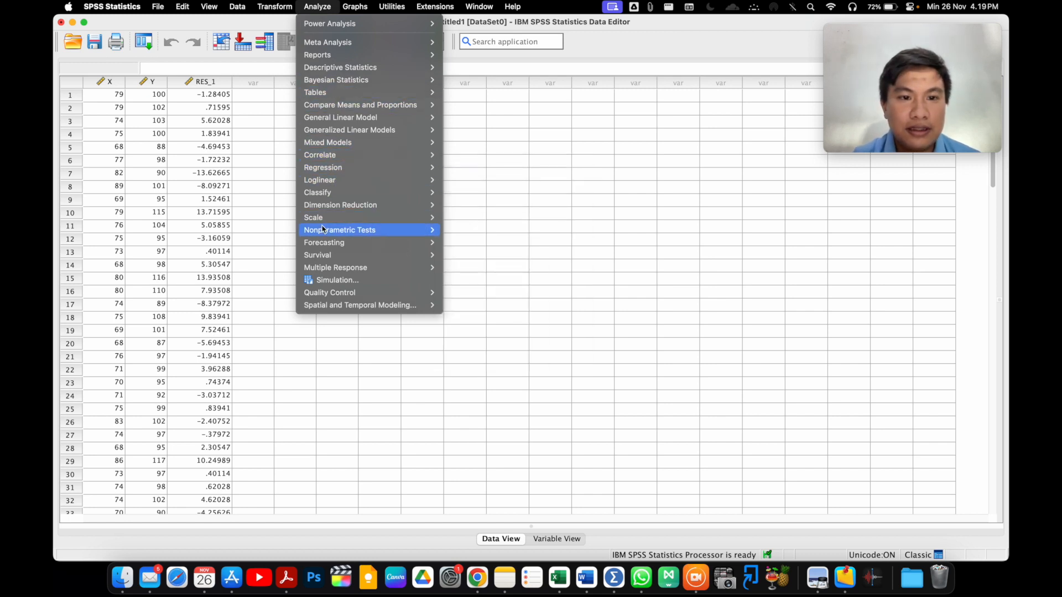
pyautogui.moveTo(324, 231)
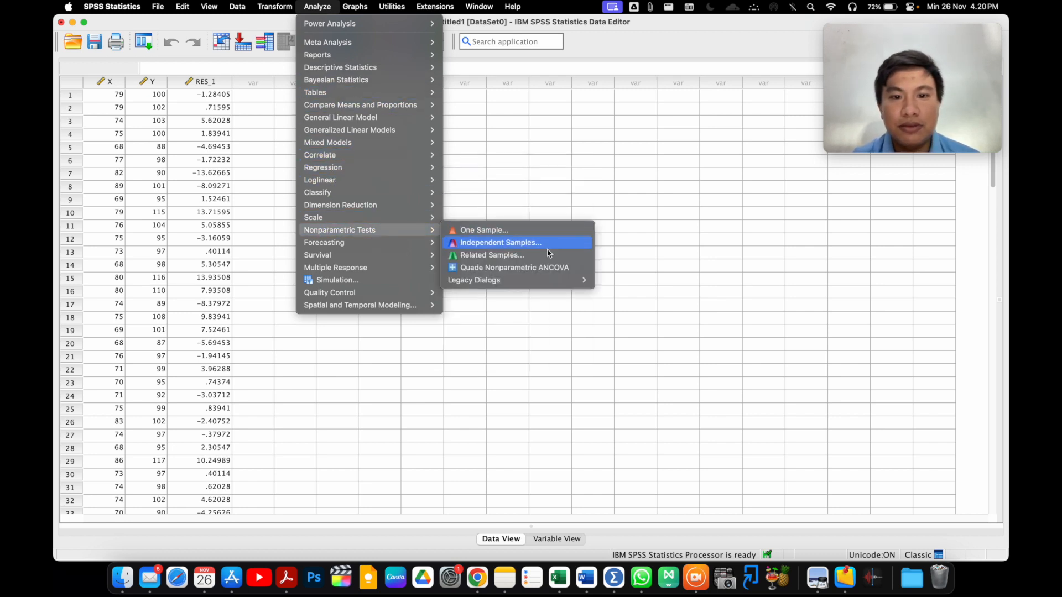
pyautogui.moveTo(554, 286)
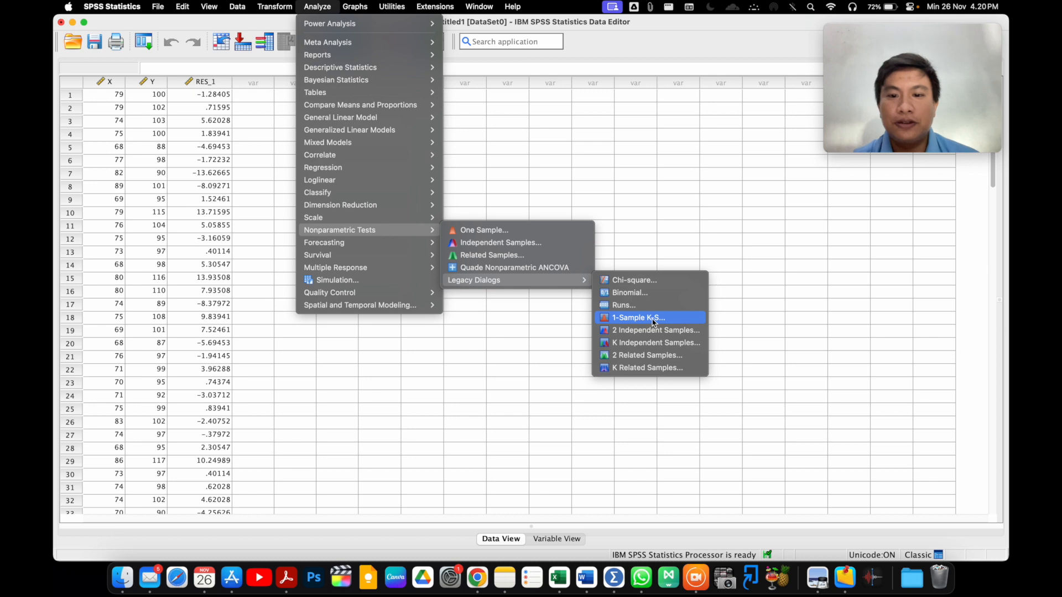
pyautogui.click(509, 356)
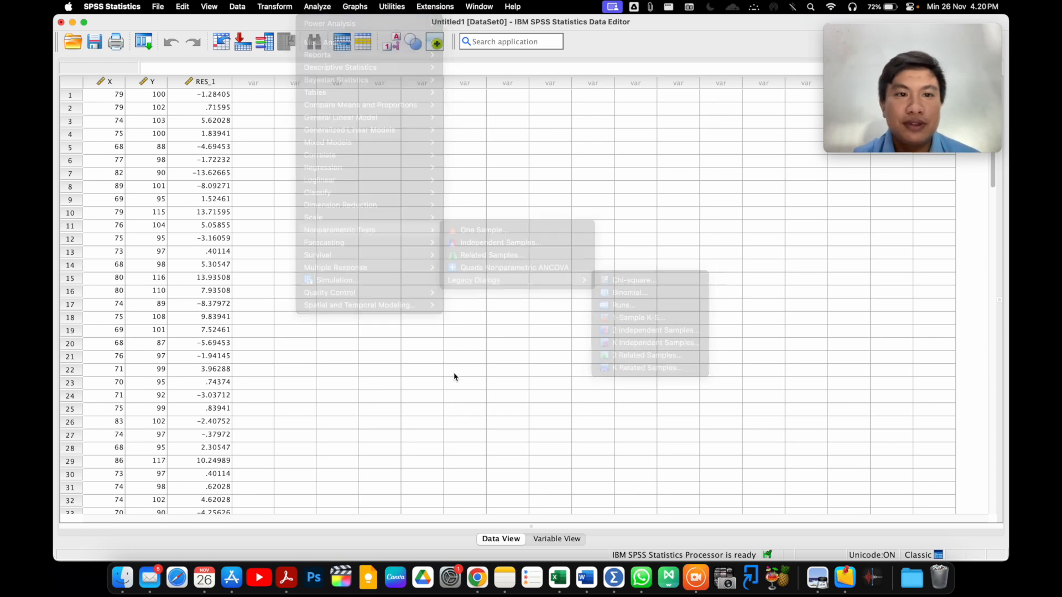
# - Run a legacy One-Sample Kolmogorov-Smirnov test on Unstandardized Residual [RES_1] against the Normal distribution
pyautogui.click(316, 7)
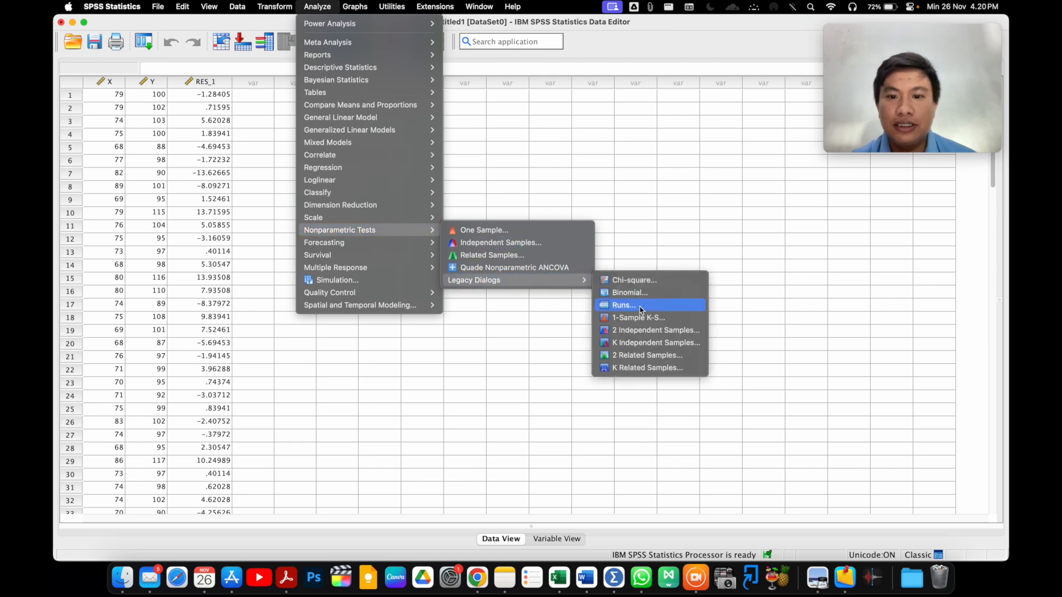
pyautogui.click(638, 318)
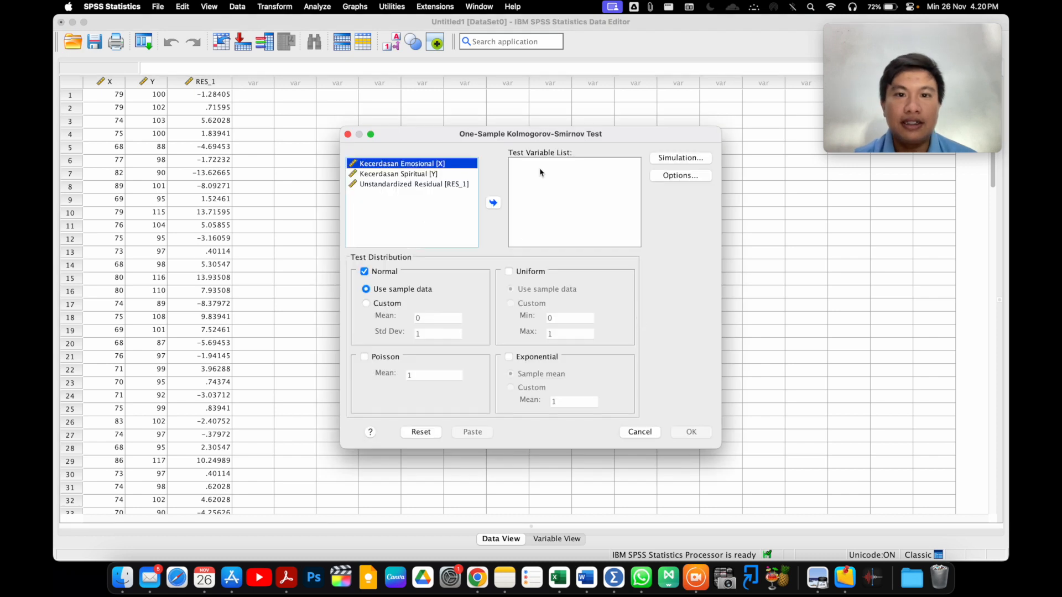
pyautogui.click(384, 210)
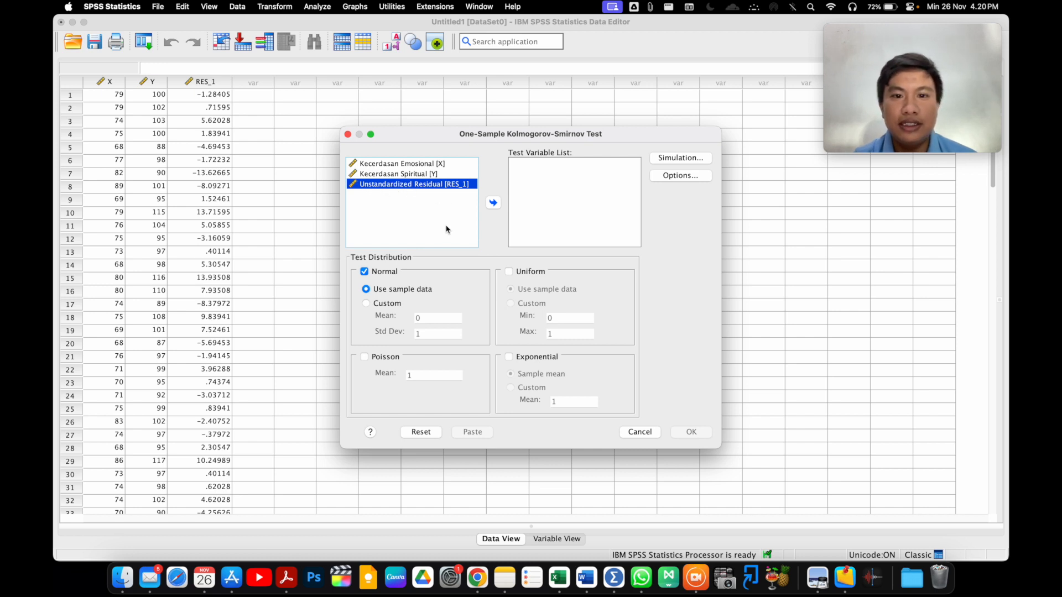
pyautogui.click(493, 204)
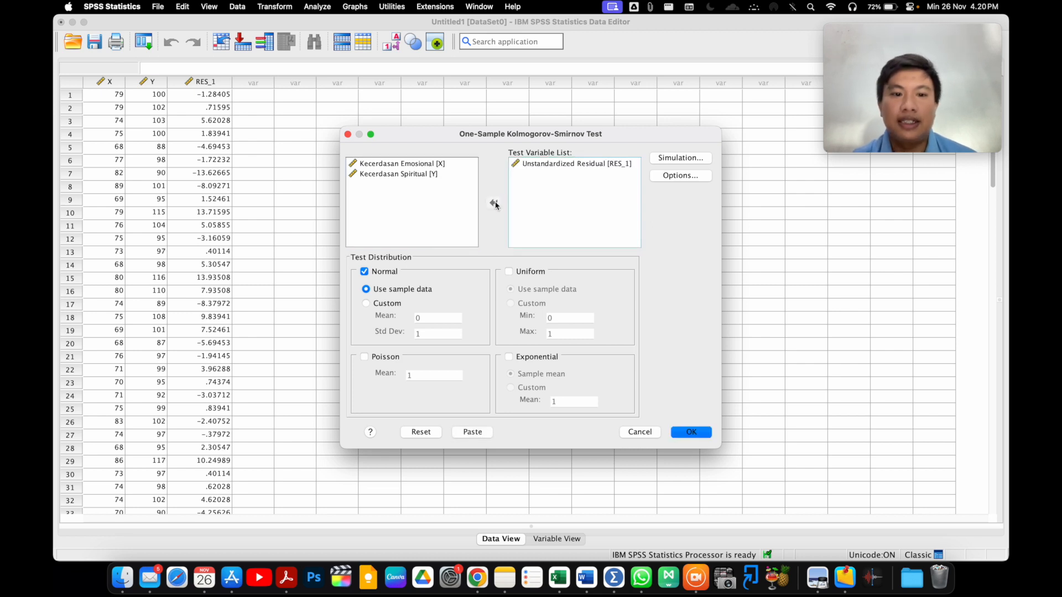
pyautogui.click(367, 274)
pyautogui.click(368, 274)
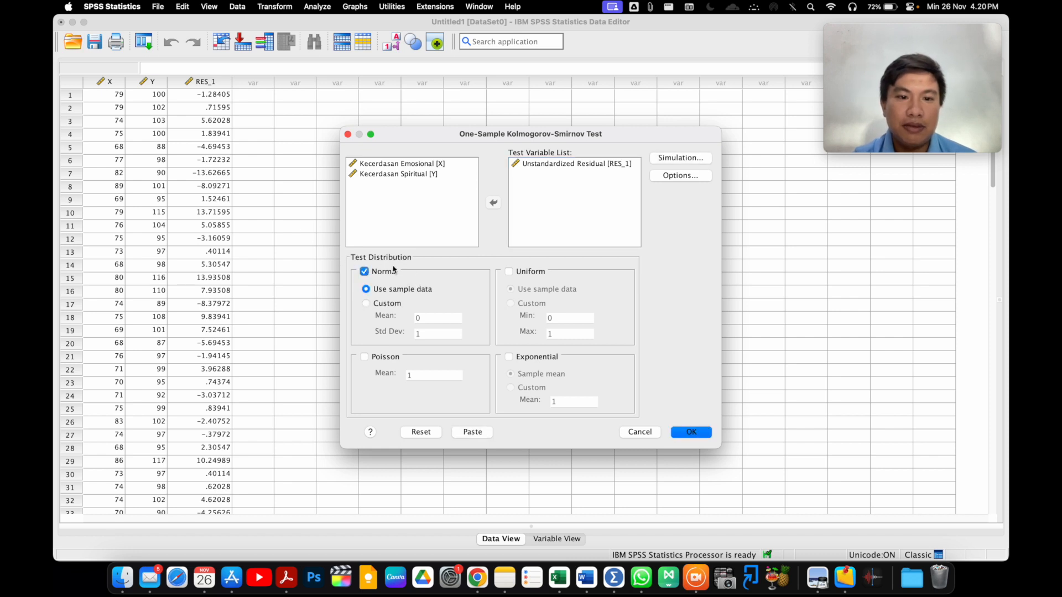
pyautogui.click(690, 435)
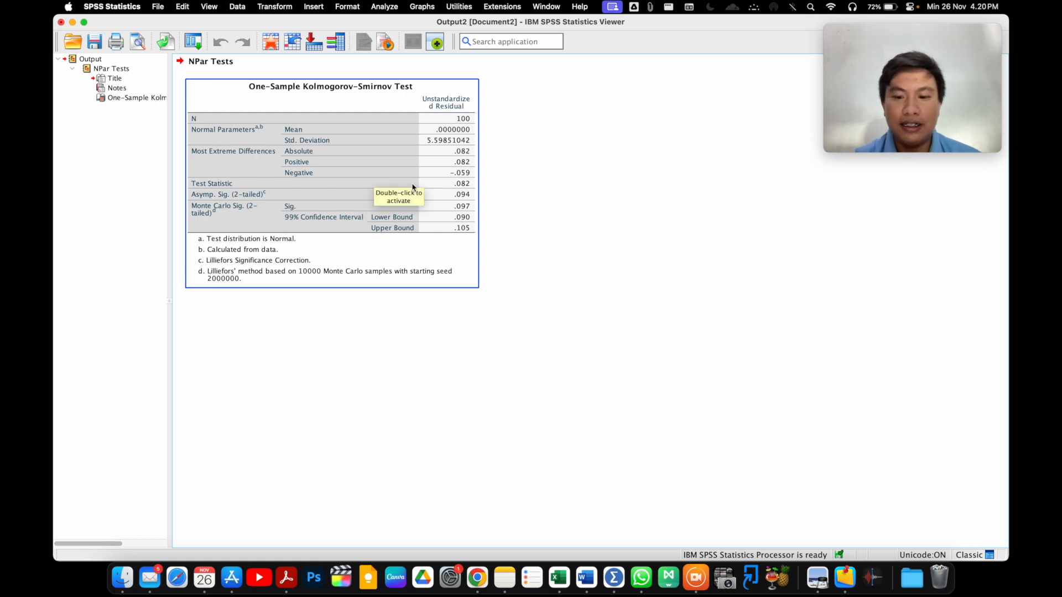
# - Switch to Sticky Notes and place the Uji Normalitas note beside the Kolmogorov-Smirnov table
pyautogui.click(847, 577)
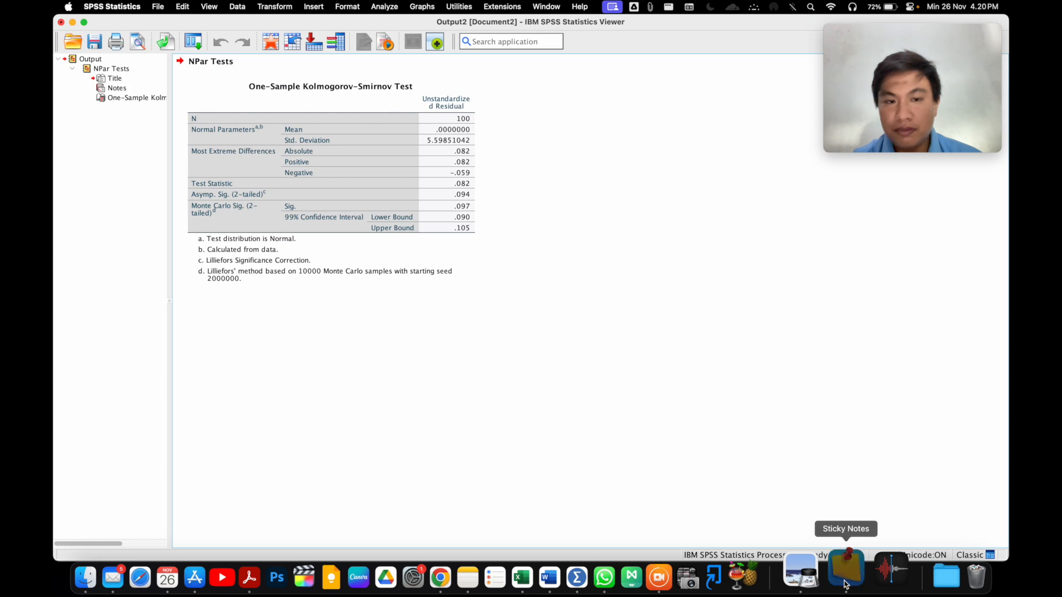
pyautogui.moveTo(374, 224); pyautogui.dragTo(696, 98)
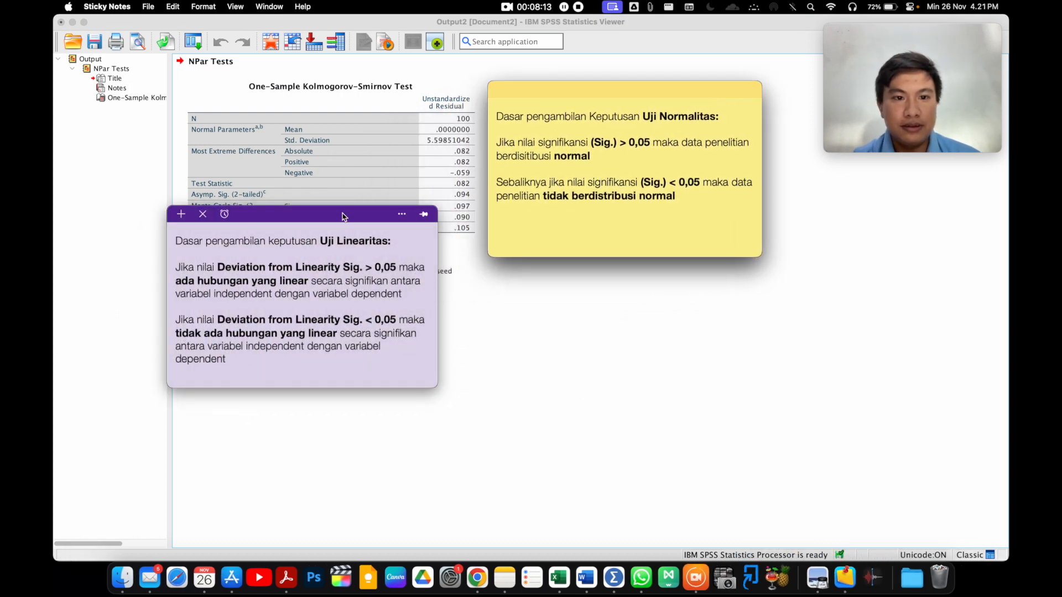
pyautogui.press('super+h')
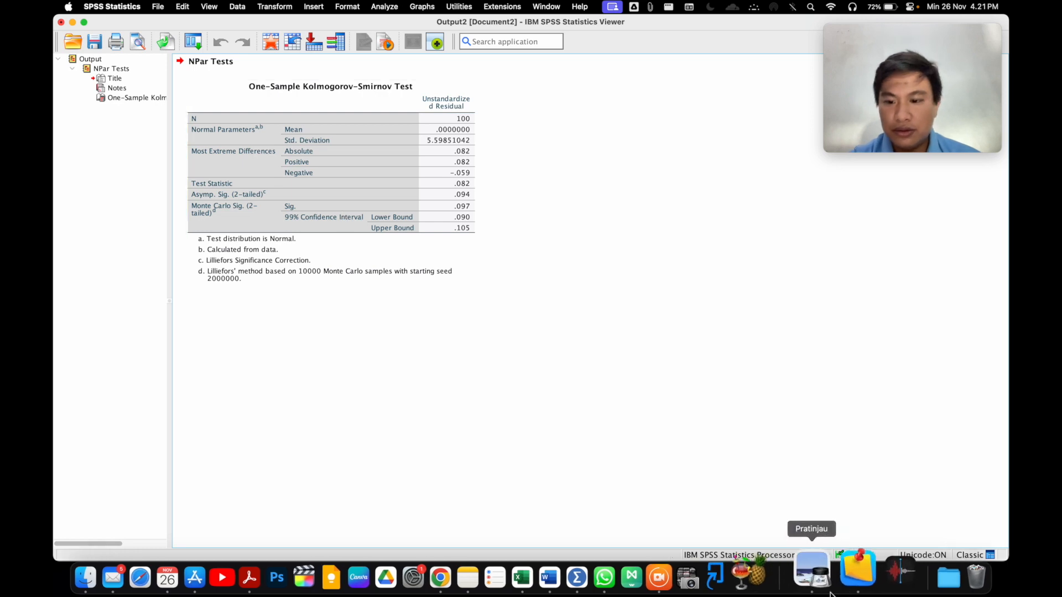
pyautogui.click(845, 577)
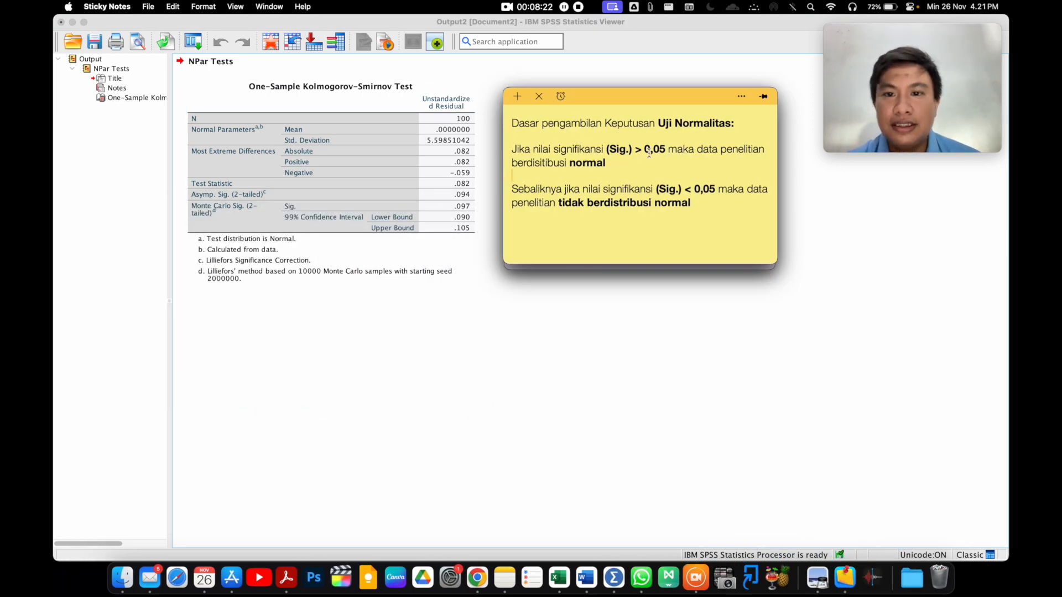
# - Compare the significance values in the Kolmogorov-Smirnov table with the 0,05 threshold in the Uji Normalitas note
pyautogui.moveTo(645, 151); pyautogui.dragTo(660, 151)
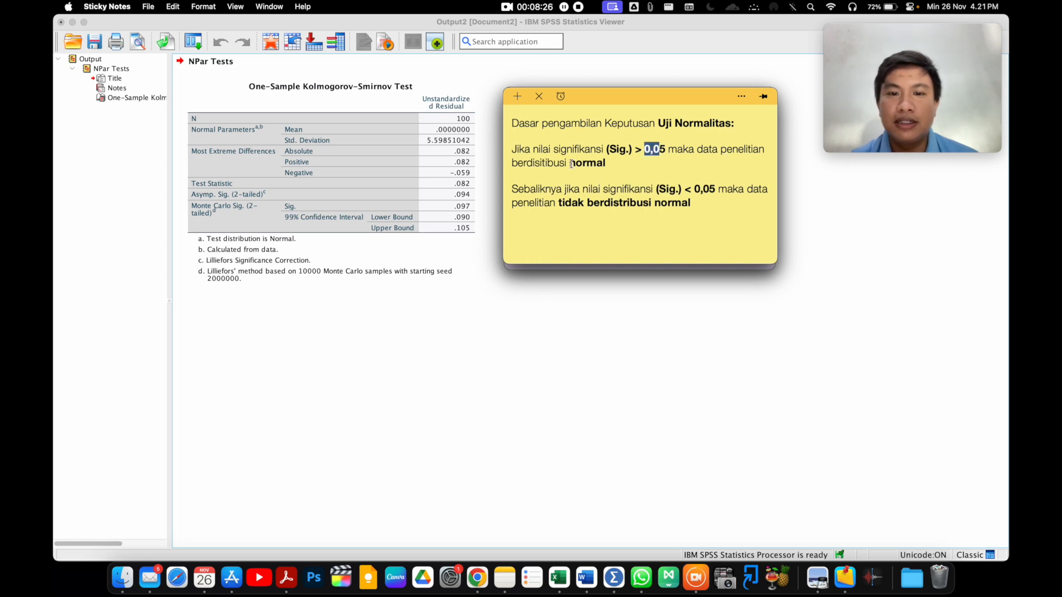
pyautogui.click(374, 220)
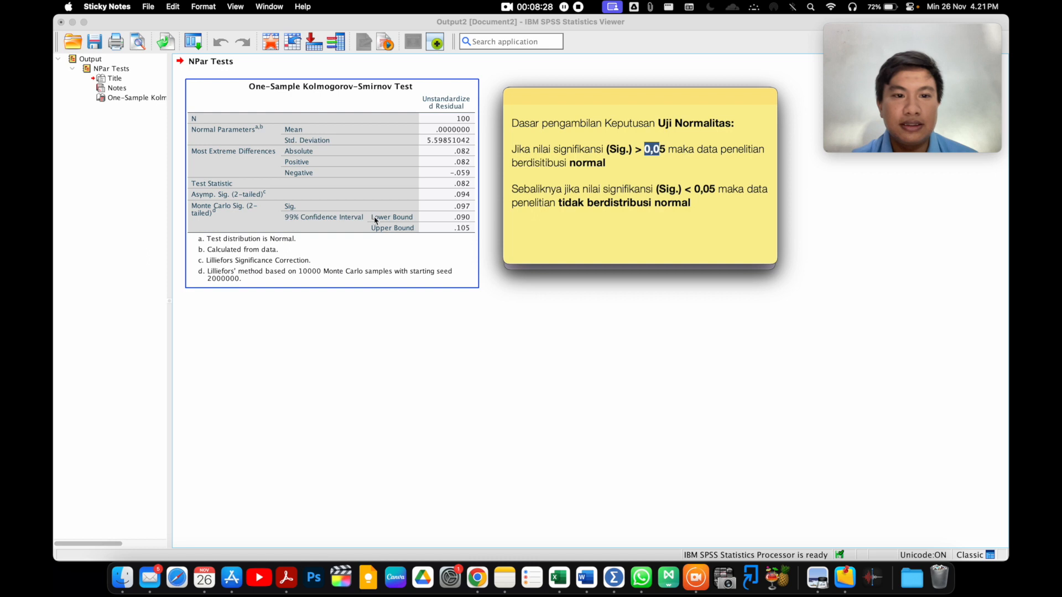
pyautogui.click(457, 212)
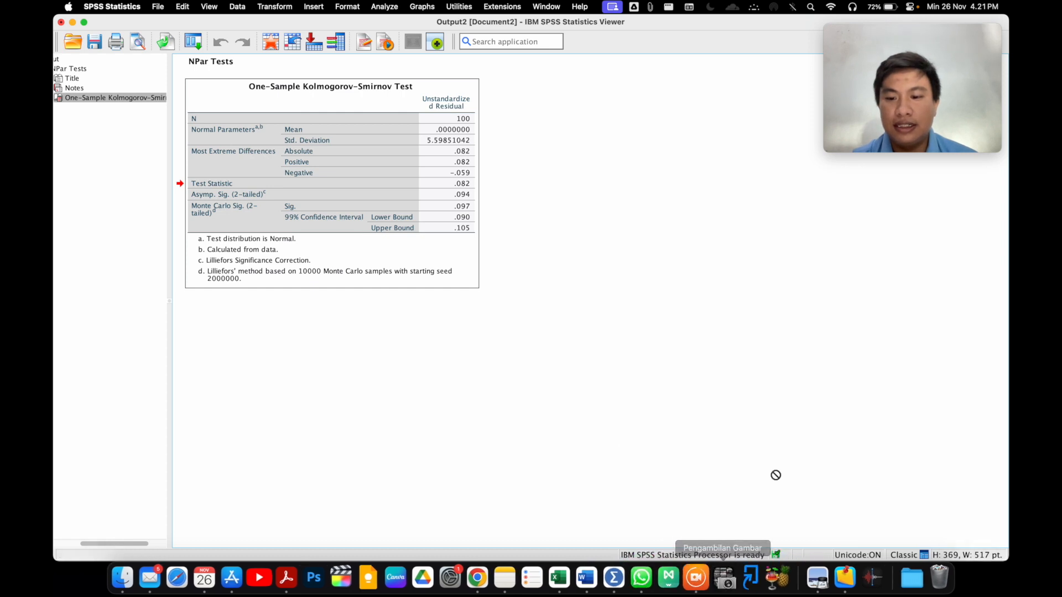
pyautogui.click(844, 577)
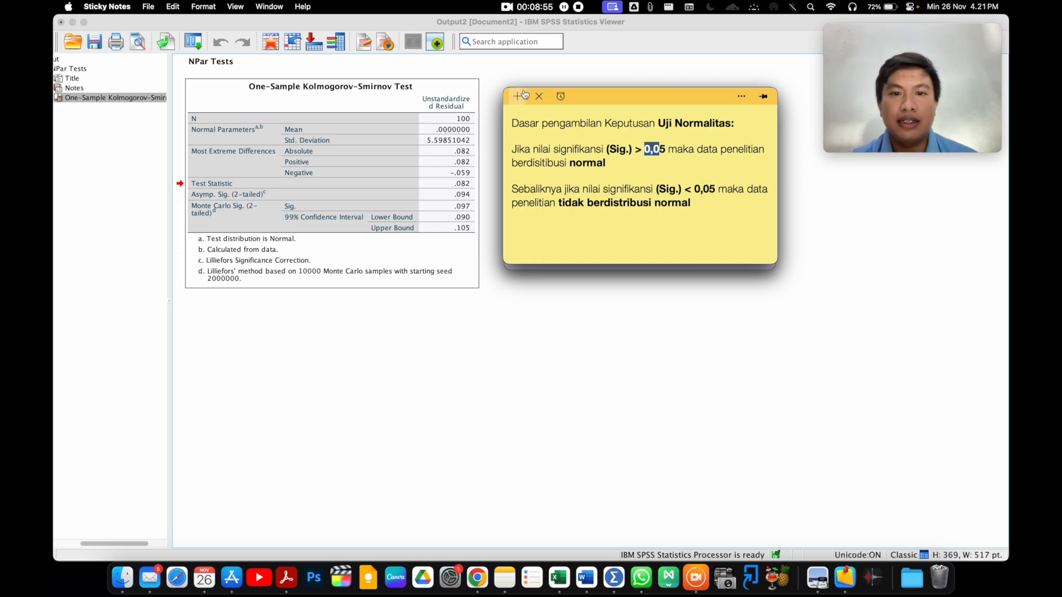
pyautogui.click(661, 79)
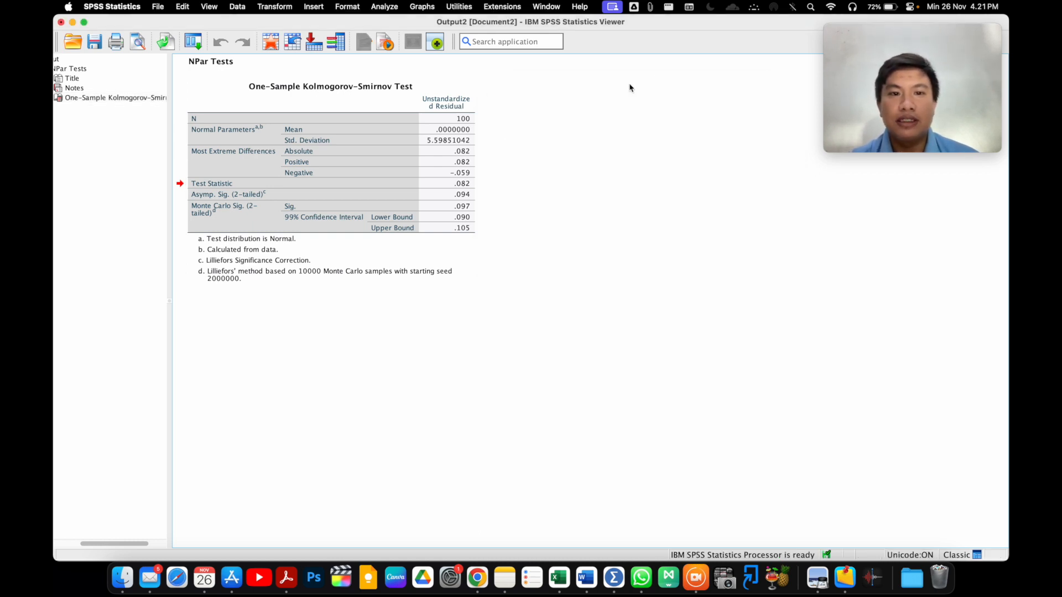
# - Copy the One-Sample Kolmogorov-Smirnov Test table and paste it into cell H3 of the UJI PRASYARAT-INFERENSIAL sheet in Excel
pyautogui.rightClick(340, 106)
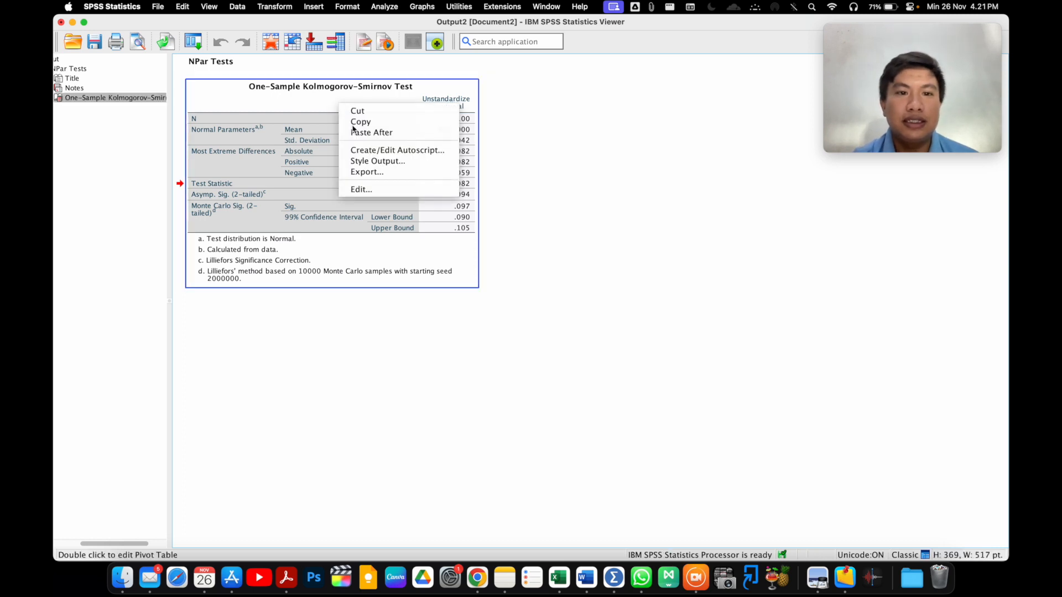
pyautogui.click(372, 126)
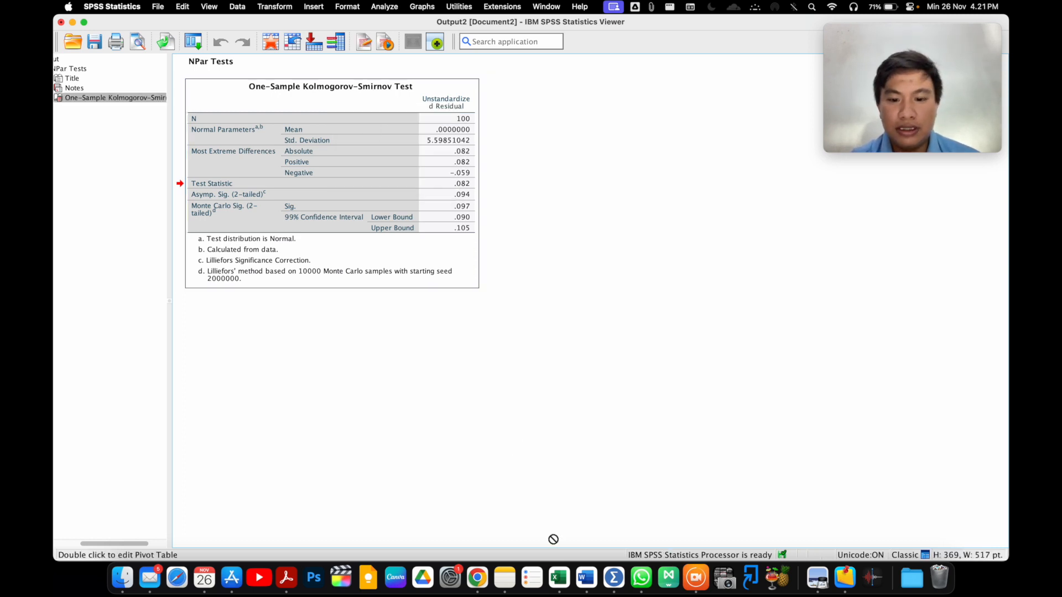
pyautogui.click(559, 571)
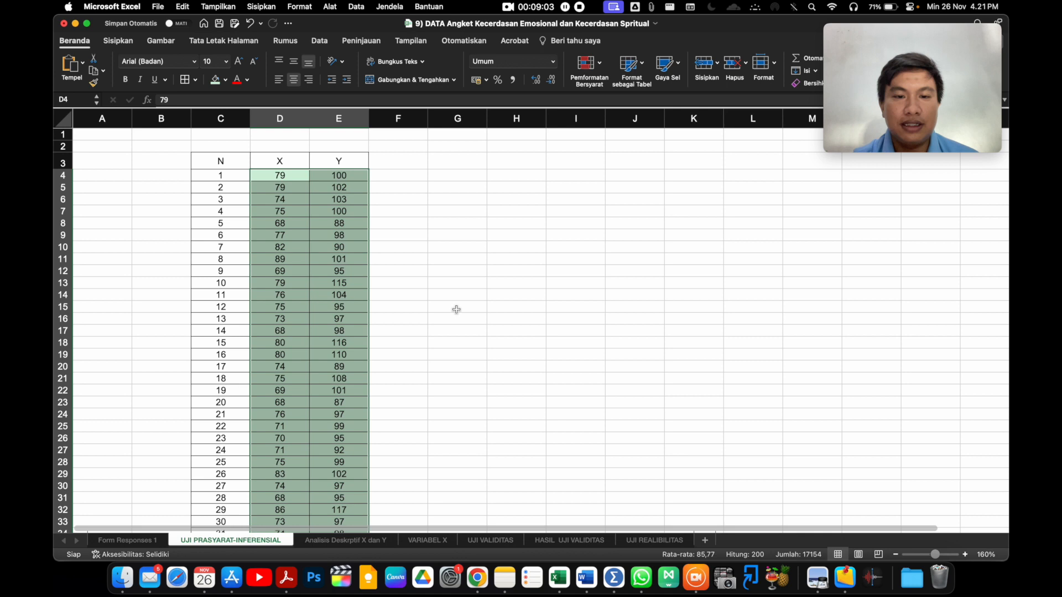
pyautogui.click(498, 162)
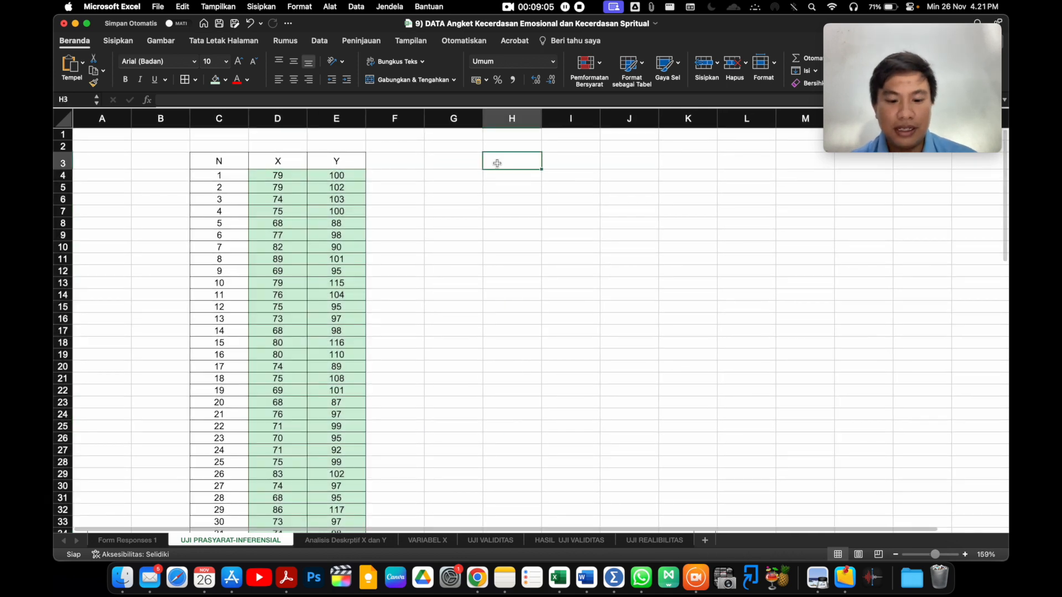
pyautogui.press('super+v')
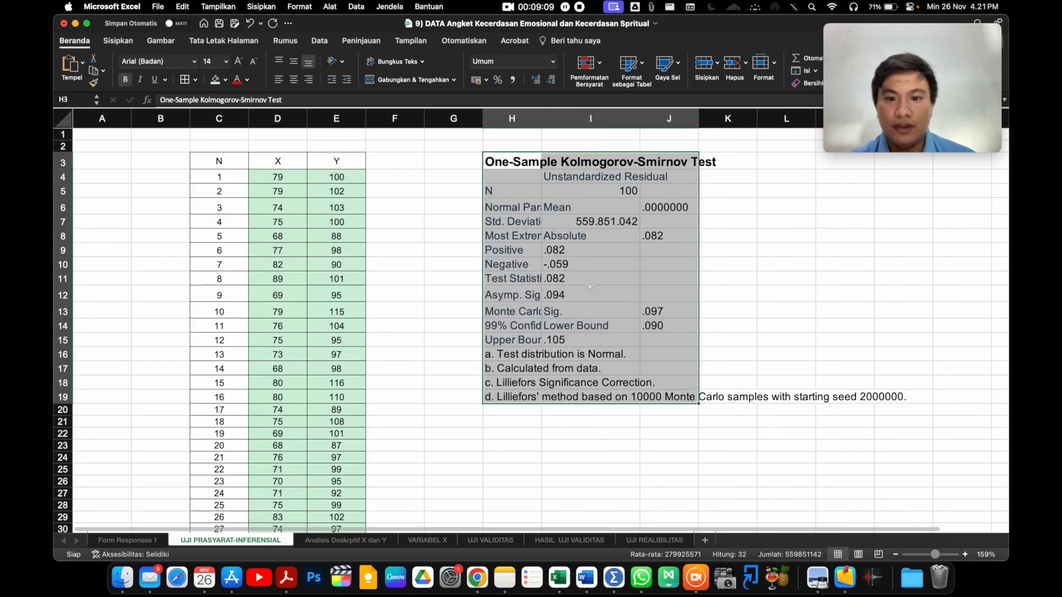
# - Switch to Word and paste the copied One-Sample Kolmogorov-Smirnov Test table into a new blank document
pyautogui.click(586, 292)
pyautogui.click(580, 577)
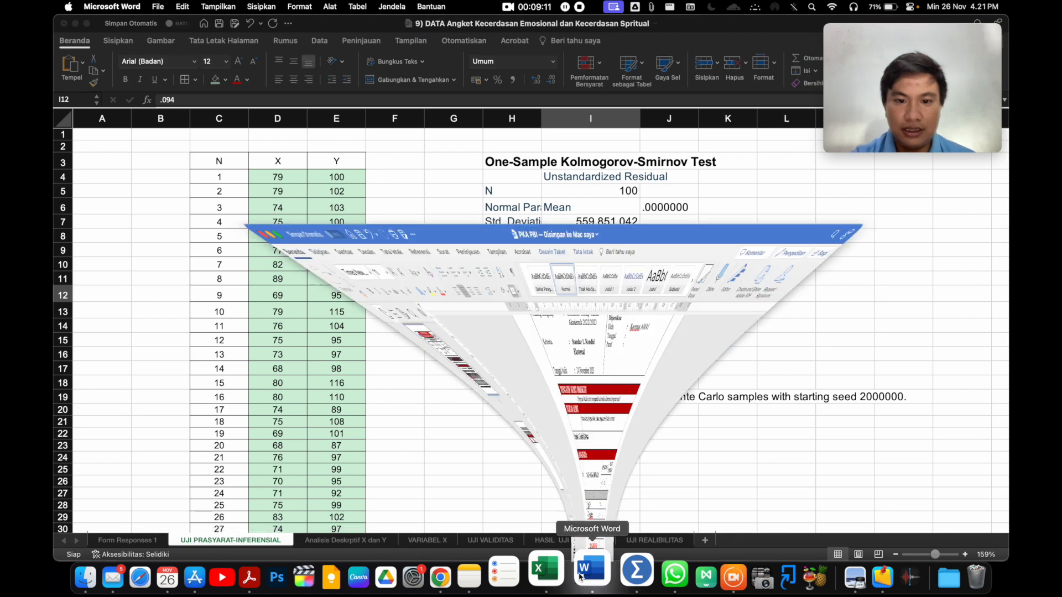
pyautogui.press('super+n')
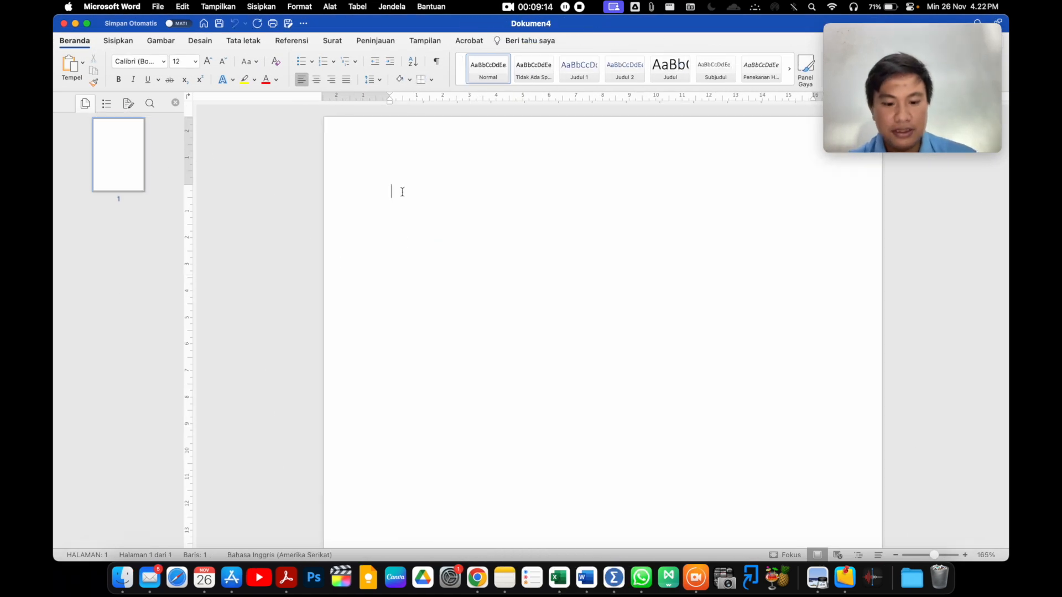
pyautogui.press('super+v')
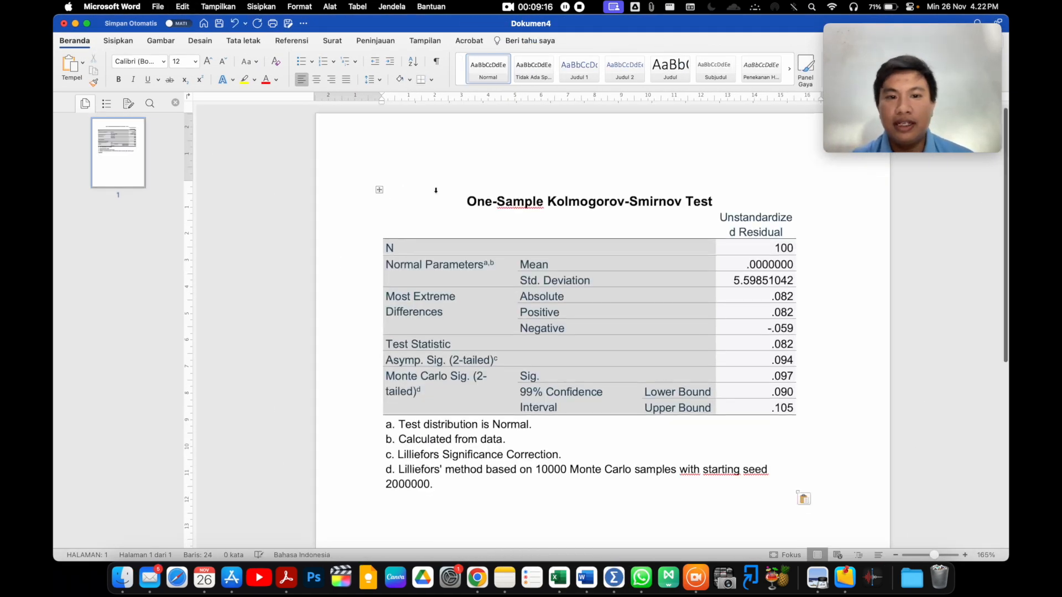
# - Add the heading "Uji Normalitas" above the Kolmogorov-Smirnov table in the Word document
pyautogui.click(506, 179)
pyautogui.write('Uji Normalitas')
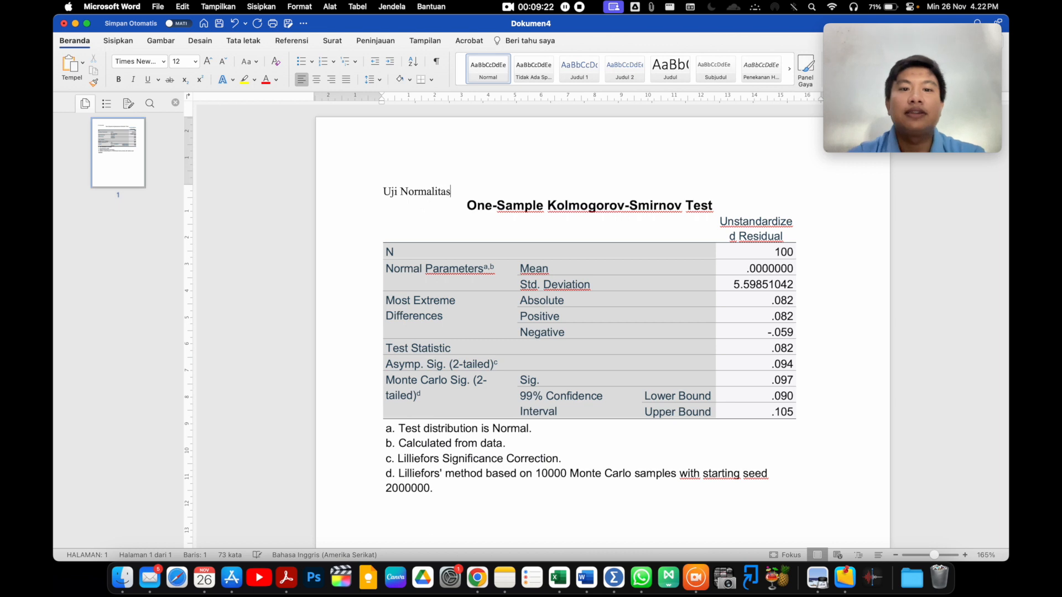
pyautogui.scroll(-5, 503, 192)
pyautogui.click(432, 430)
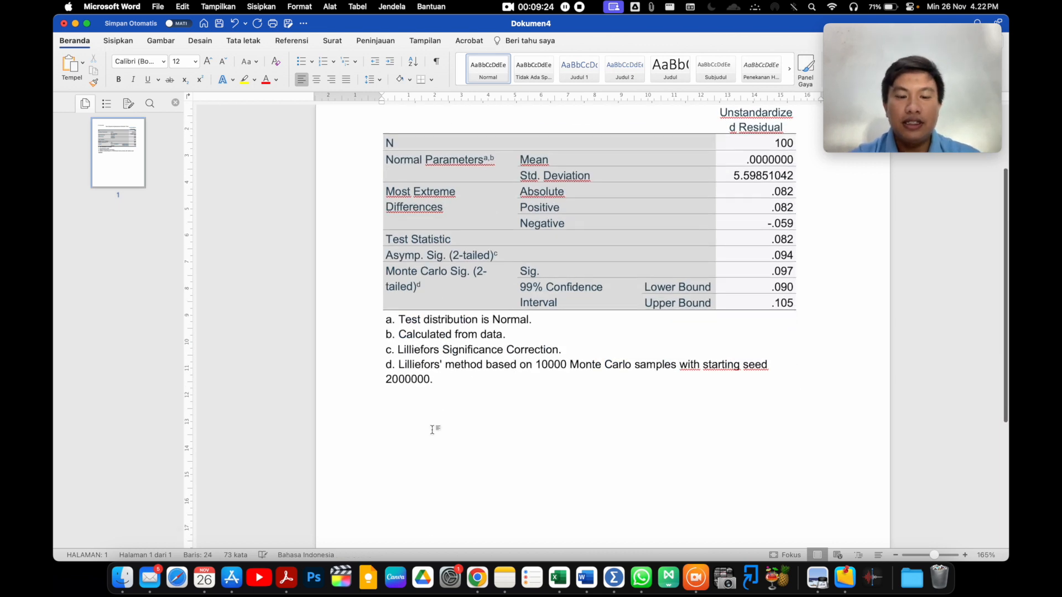
pyautogui.scroll(4, 432, 430)
# - Return to SPSS, close the Kolmogorov-Smirnov output without saving, and delete the RES_1 variable from the dataset
pyautogui.hotkey('ctrl', 'Up')
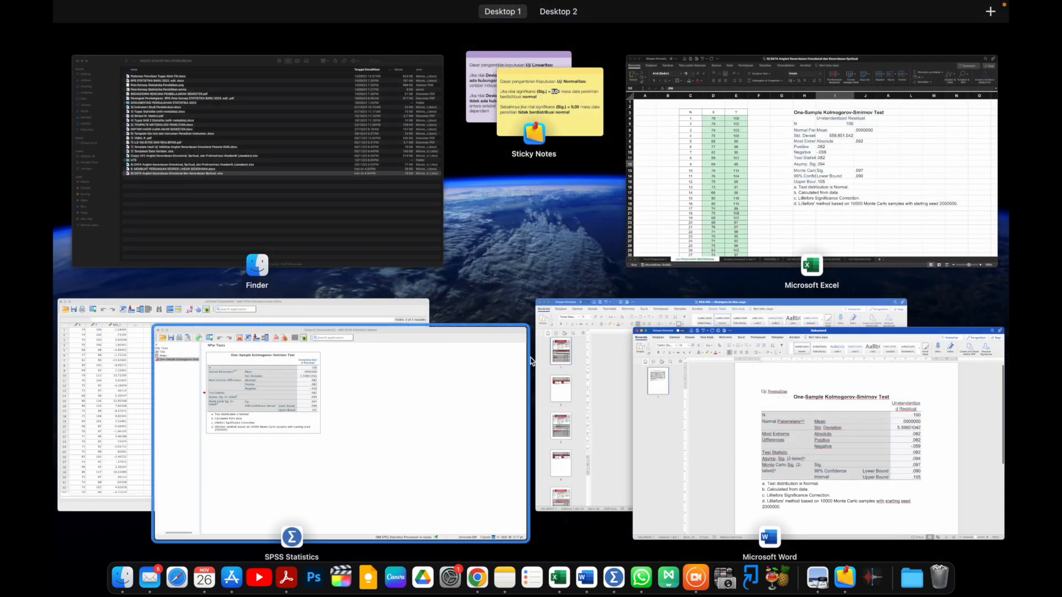
pyautogui.click(397, 414)
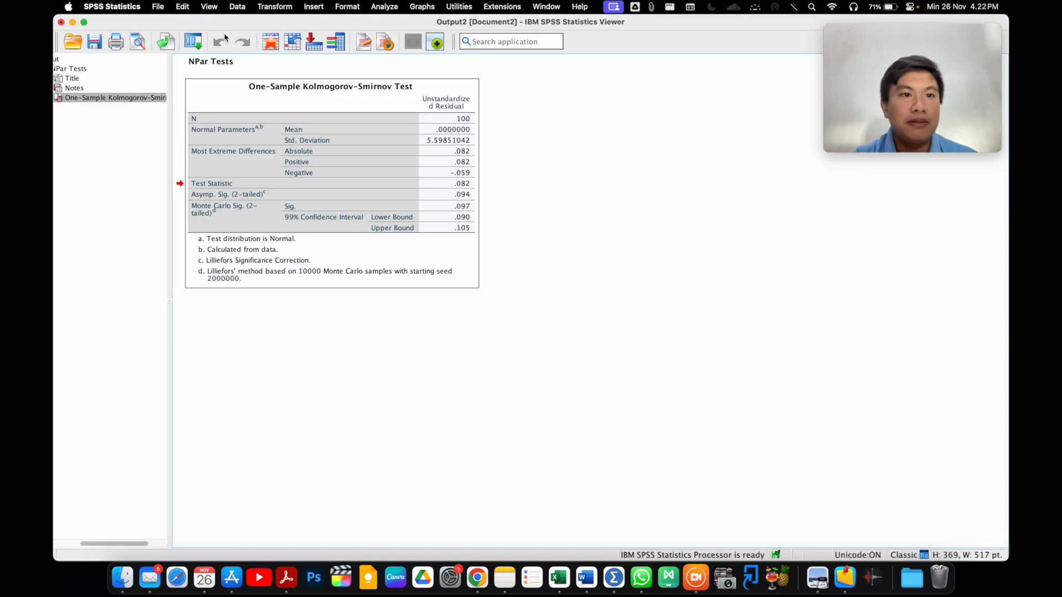
pyautogui.click(61, 22)
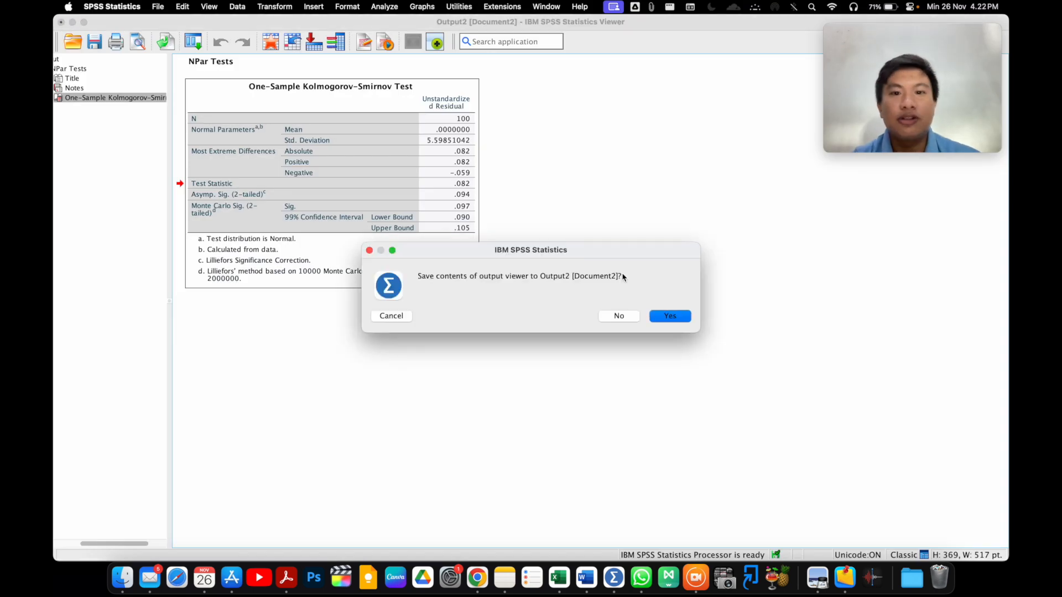
pyautogui.click(615, 317)
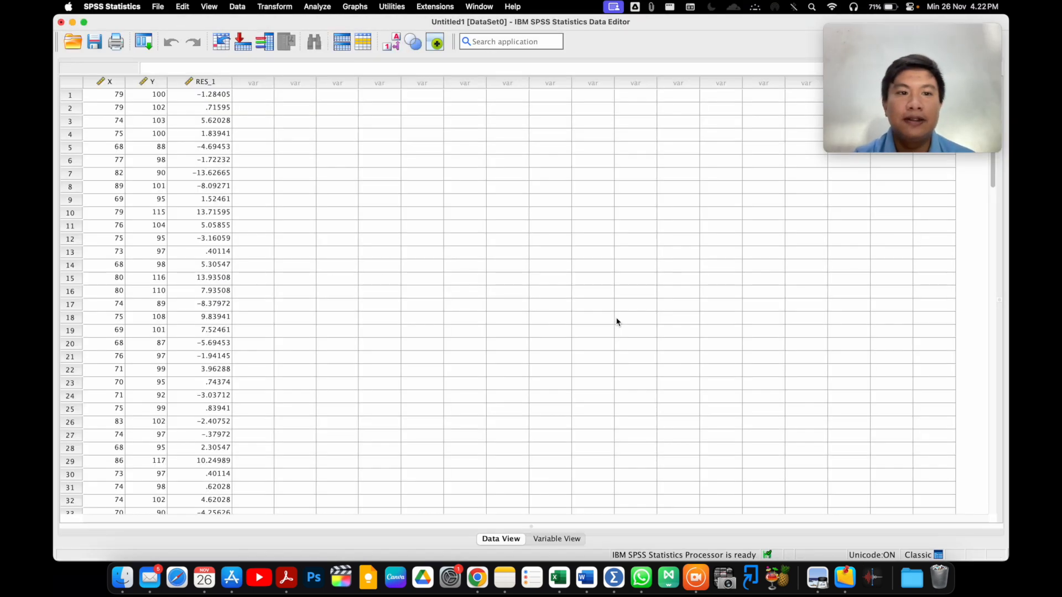
pyautogui.click(205, 83)
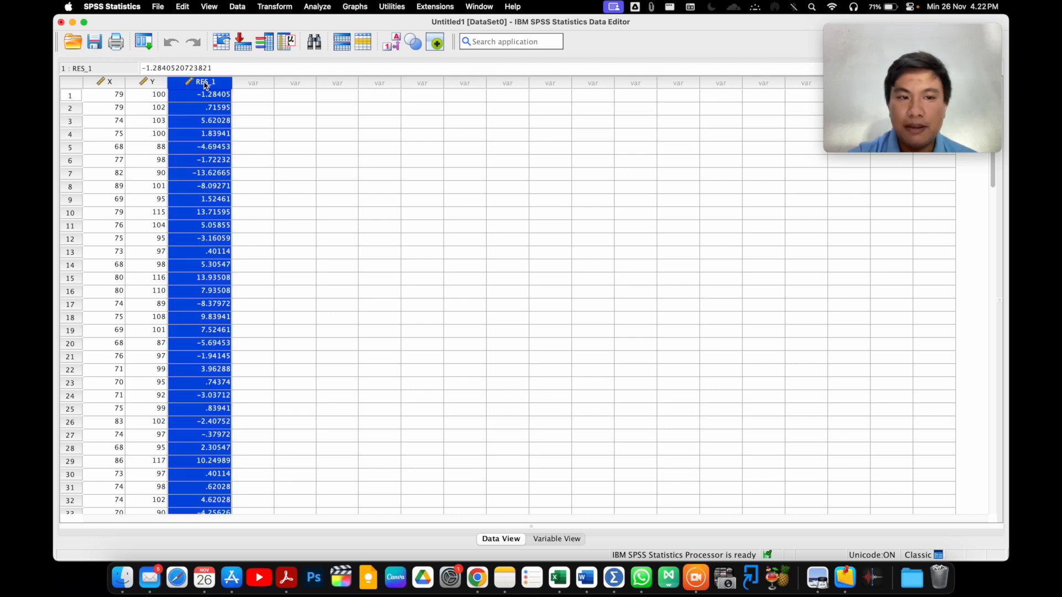
pyautogui.press('Delete')
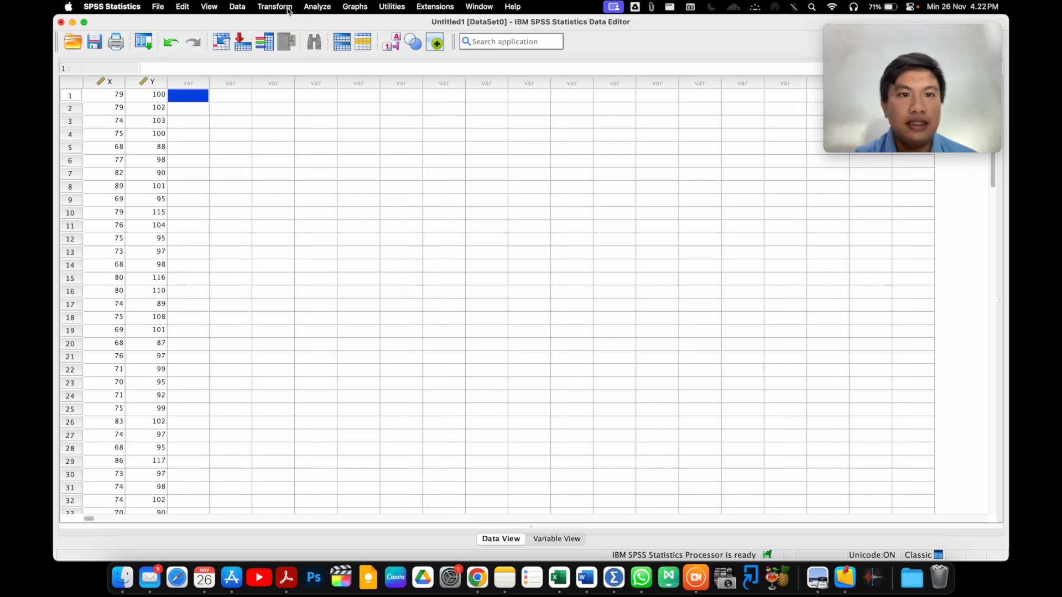
pyautogui.click(313, 10)
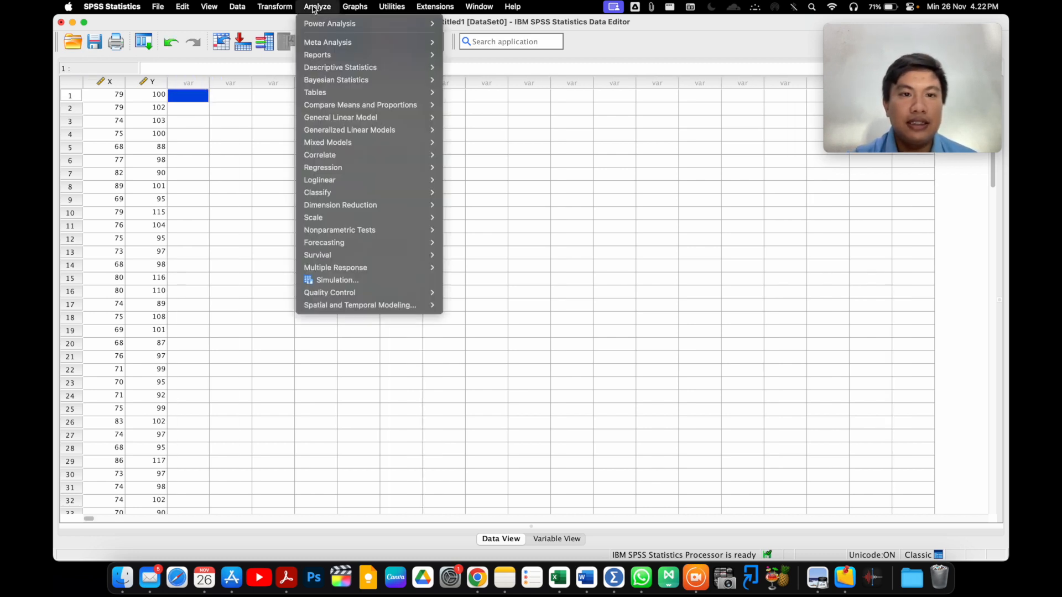
pyautogui.click(189, 205)
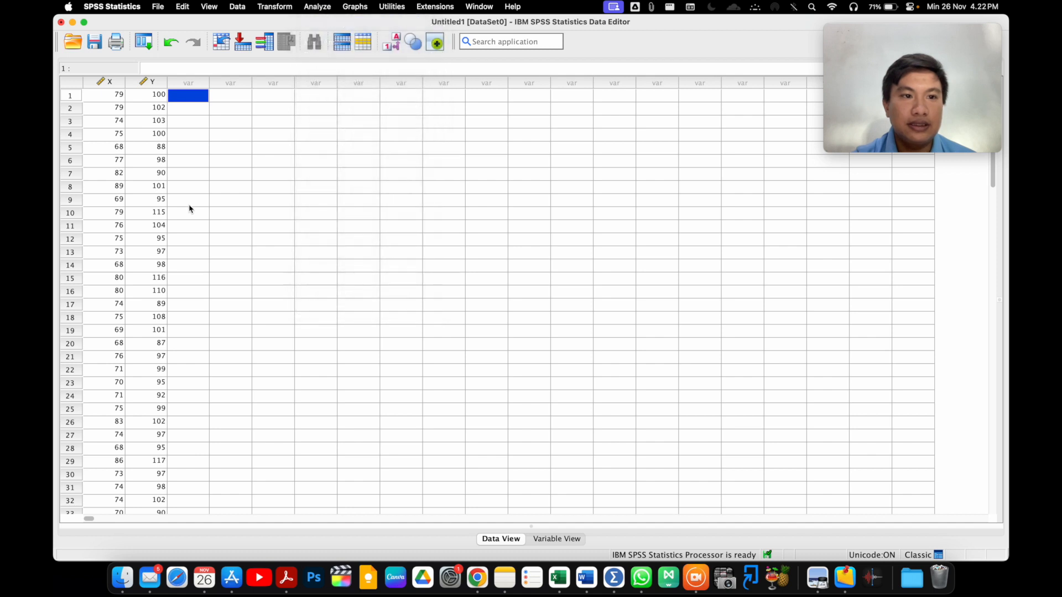
pyautogui.click(271, 136)
pyautogui.click(326, 8)
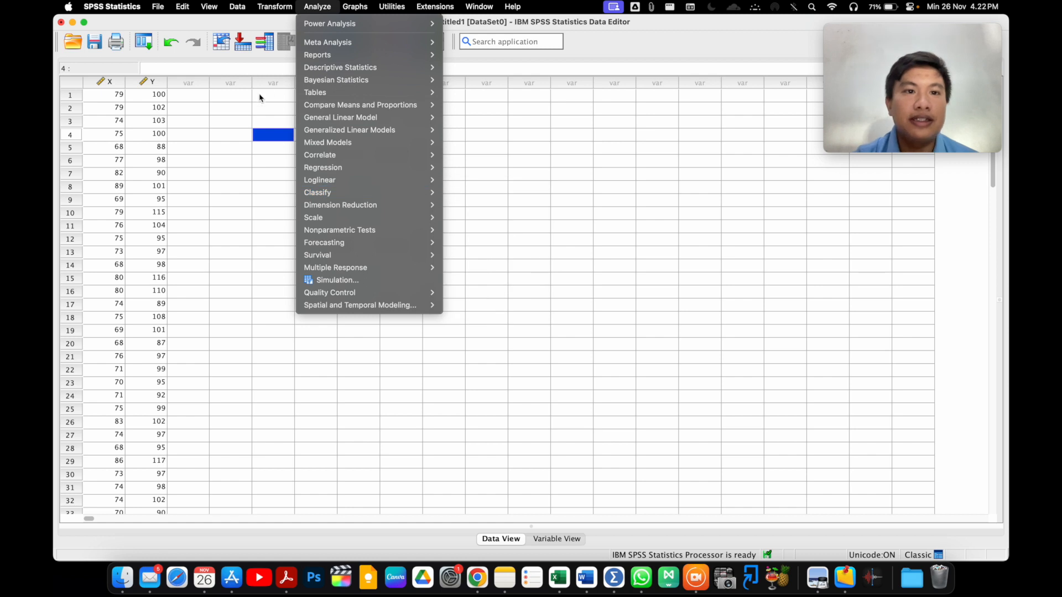
pyautogui.click(249, 116)
# - Set up a Means analysis with Kecerdasan Spiritual as the dependent variable and Kecerdasan Emosional as the independent variable
pyautogui.click(318, 8)
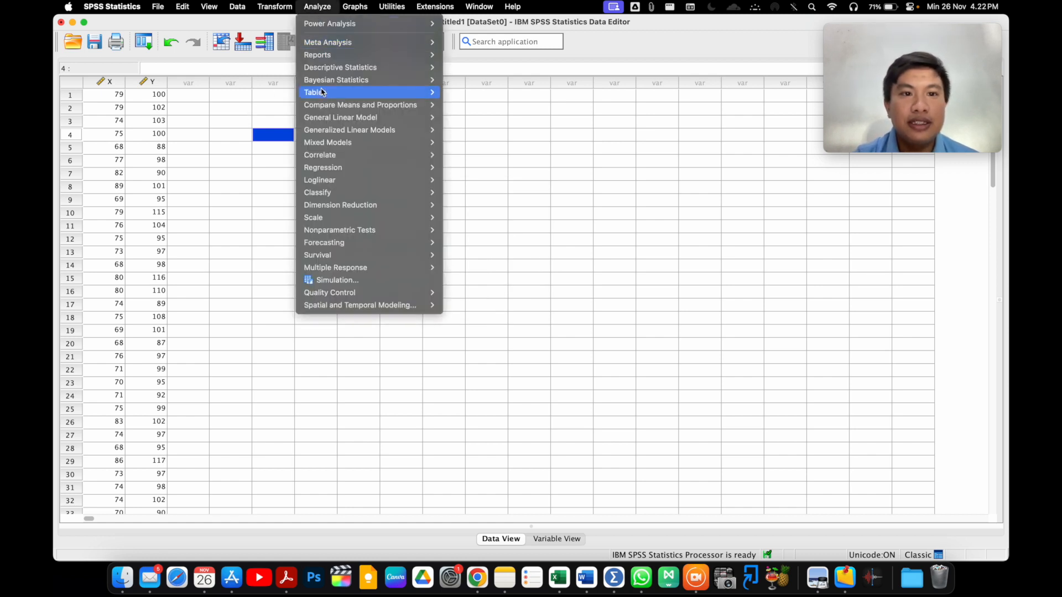
pyautogui.moveTo(325, 98)
pyautogui.moveTo(326, 135)
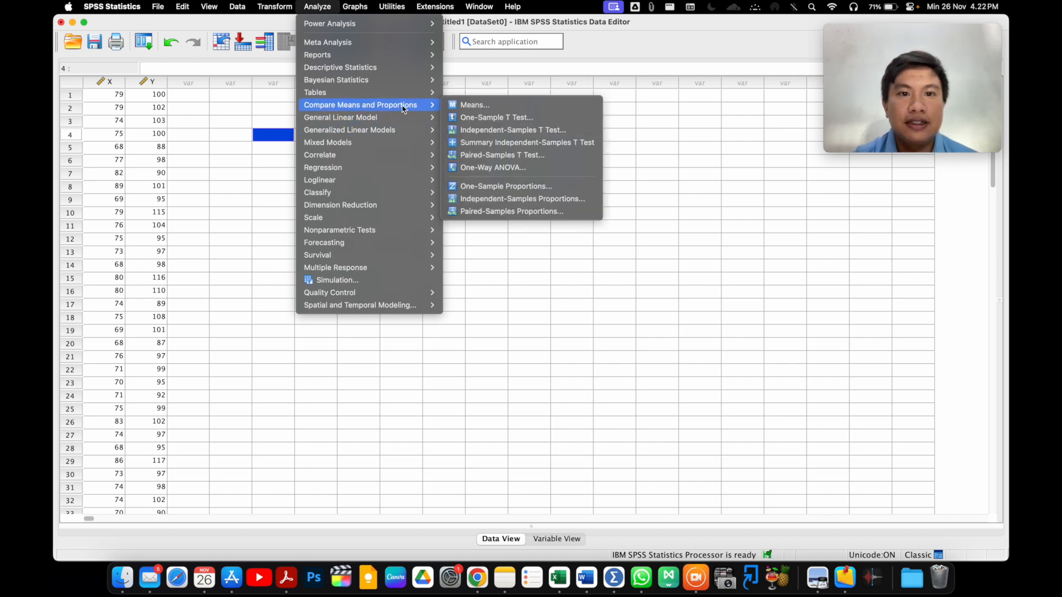
pyautogui.click(478, 105)
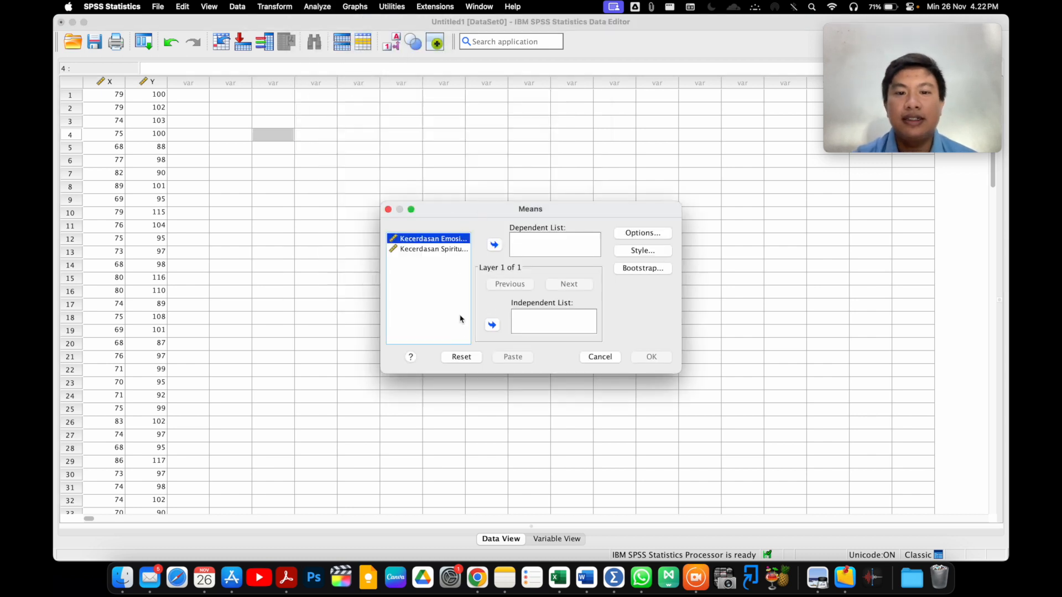
pyautogui.click(433, 250)
pyautogui.click(495, 245)
pyautogui.click(433, 243)
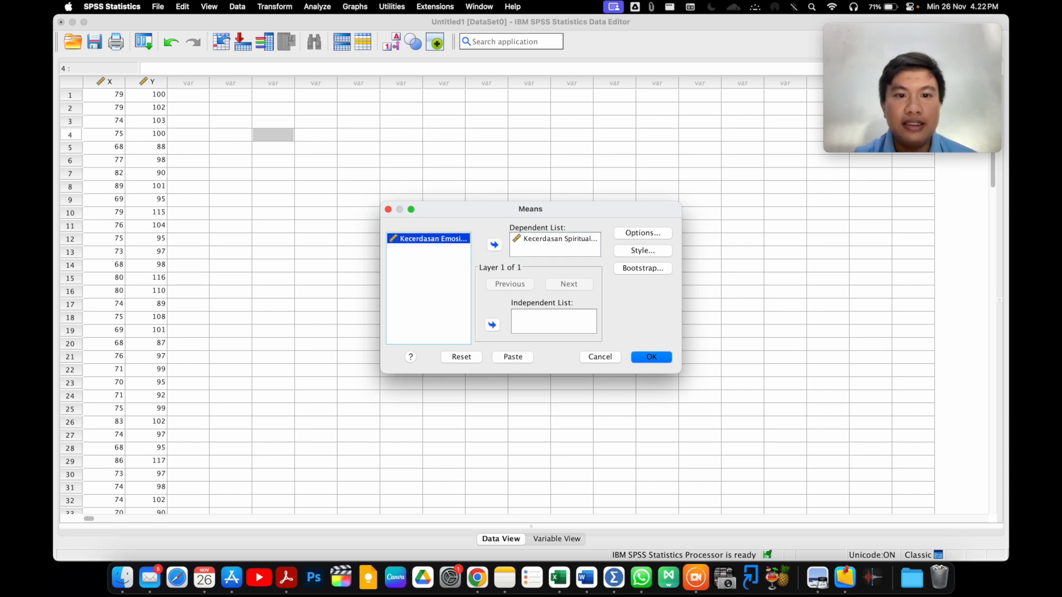
pyautogui.click(492, 325)
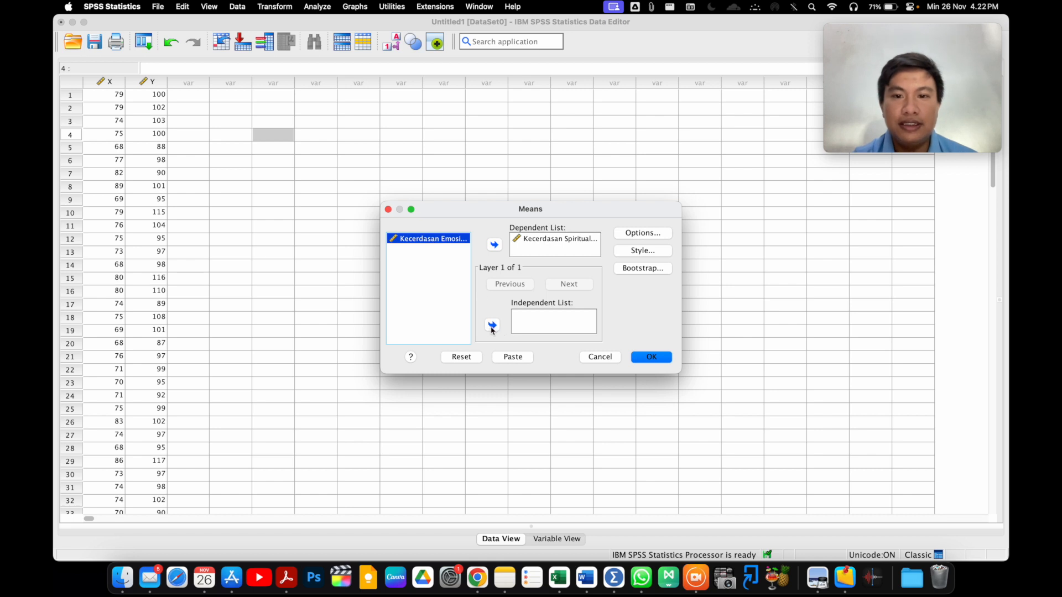
# - Enable Test for linearity in the Means options and run the analysis
pyautogui.click(652, 234)
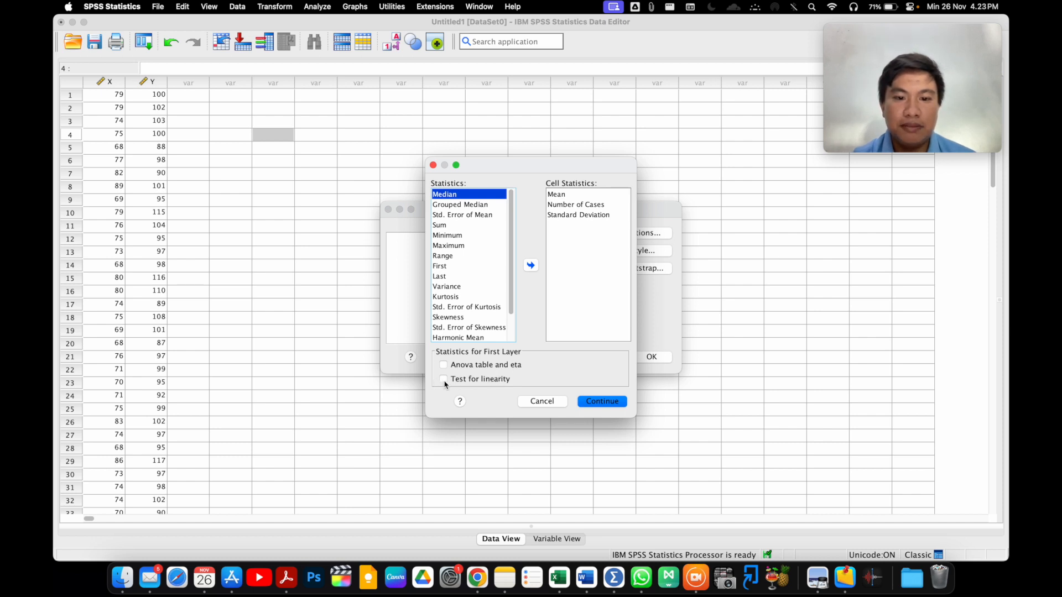
pyautogui.click(443, 379)
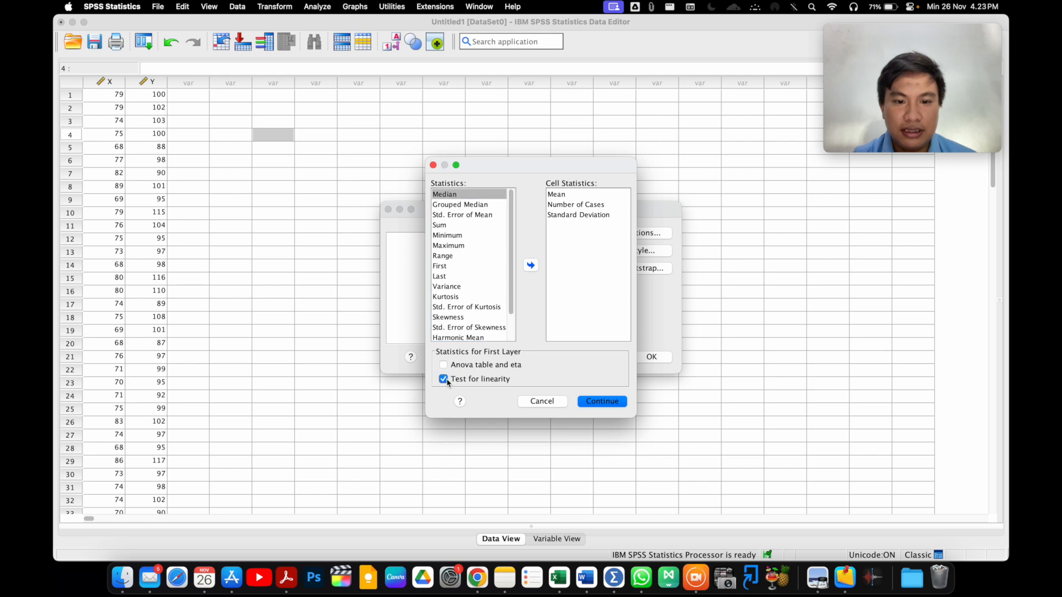
pyautogui.click(602, 401)
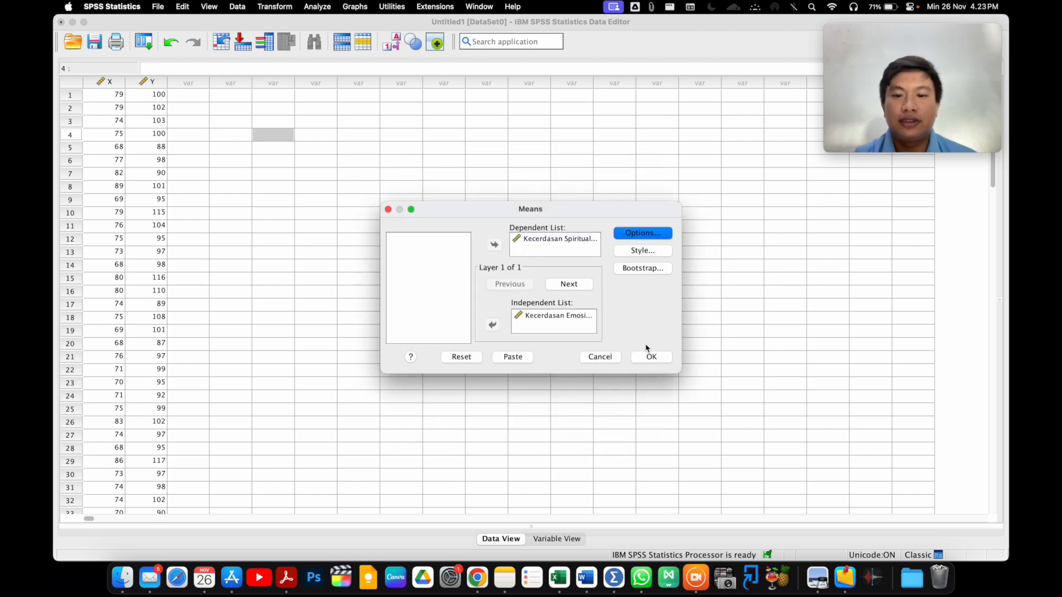
pyautogui.click(653, 359)
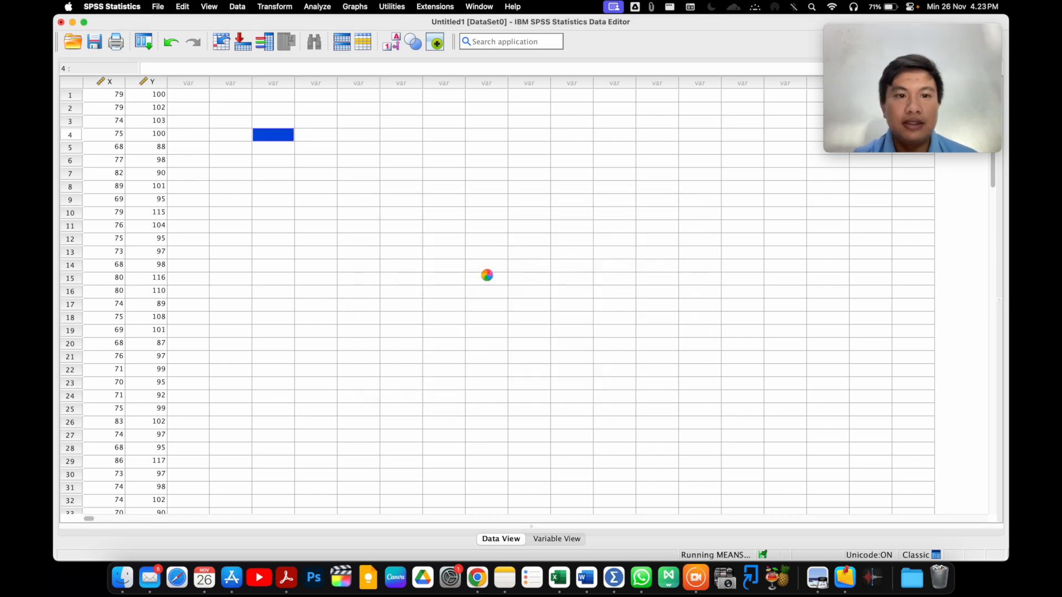
# - Show the ANOVA Table in the Means output and bring the Uji Linearitas note from Sticky Notes to the front above it
pyautogui.click(363, 303)
pyautogui.scroll(-3, 364, 303)
pyautogui.click(415, 395)
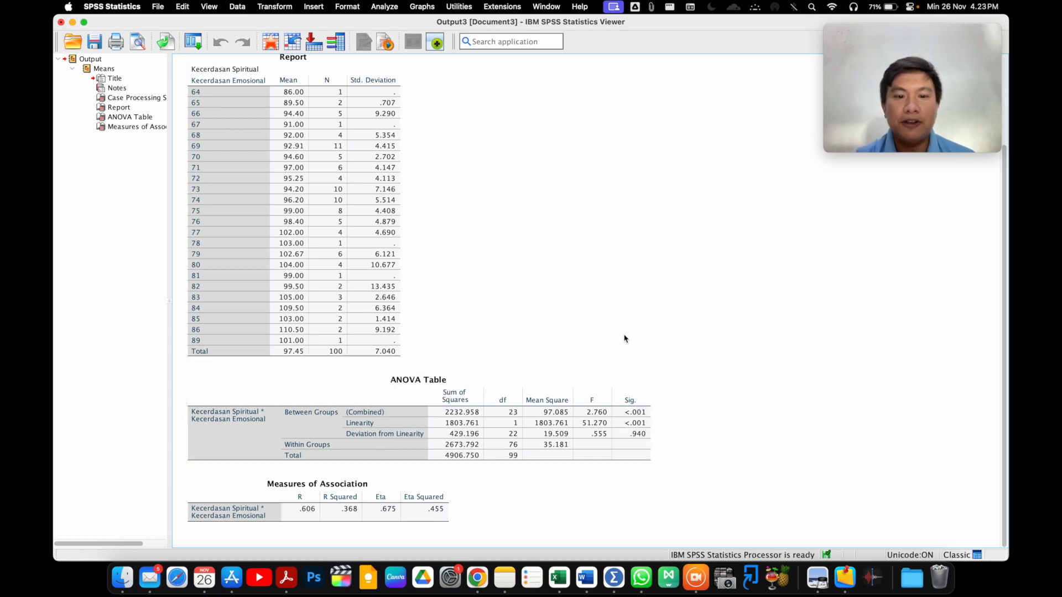
pyautogui.click(843, 578)
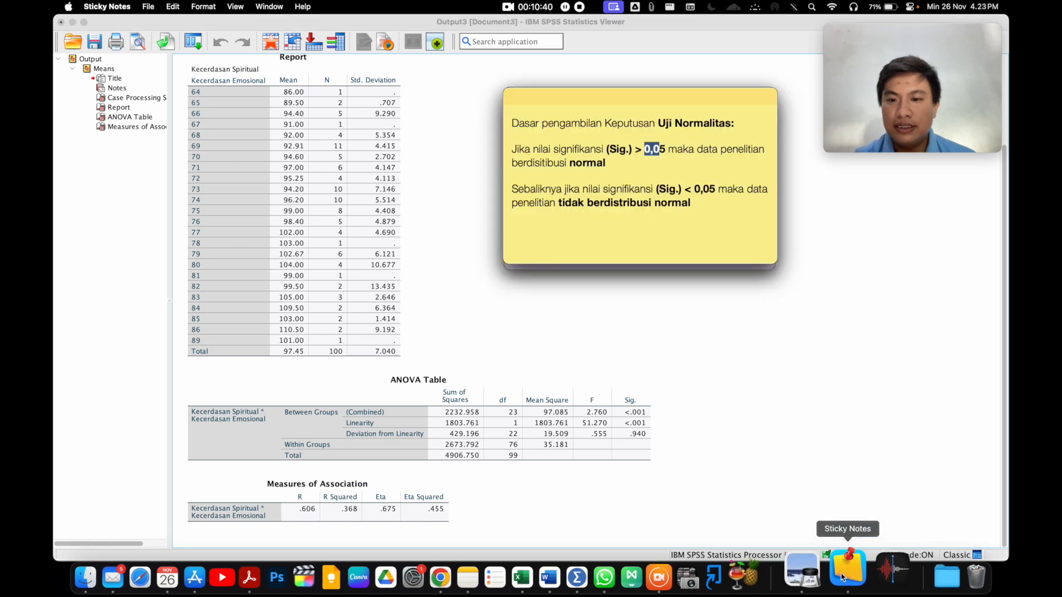
pyautogui.moveTo(676, 99); pyautogui.dragTo(676, 127)
pyautogui.click(676, 101)
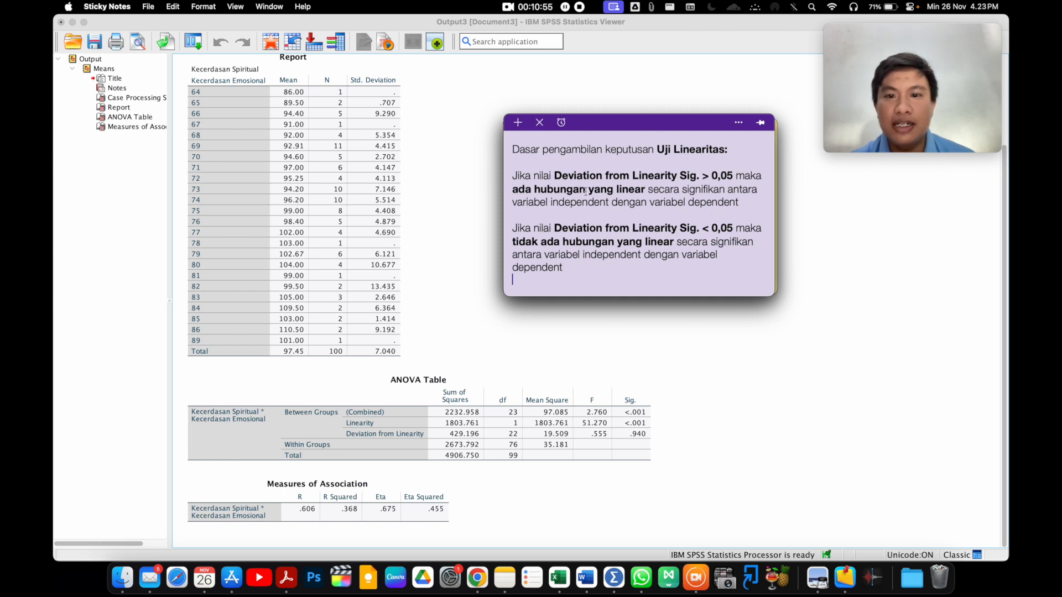
# - Compare the Deviation from Linearity significance in the ANOVA Table with the 0,05 threshold in the Uji Linearitas note
pyautogui.click(393, 381)
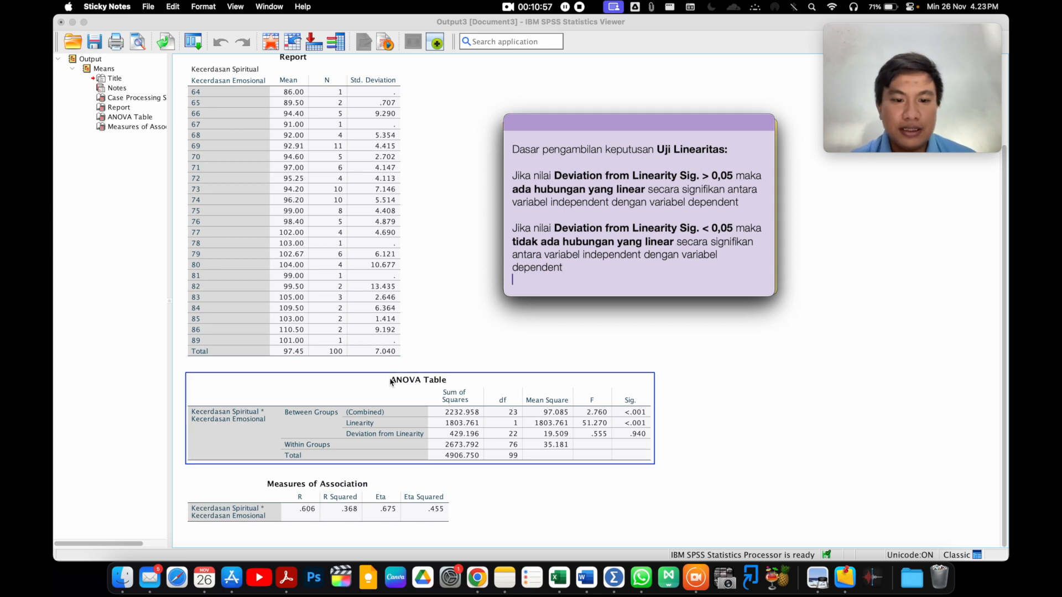
pyautogui.click(347, 440)
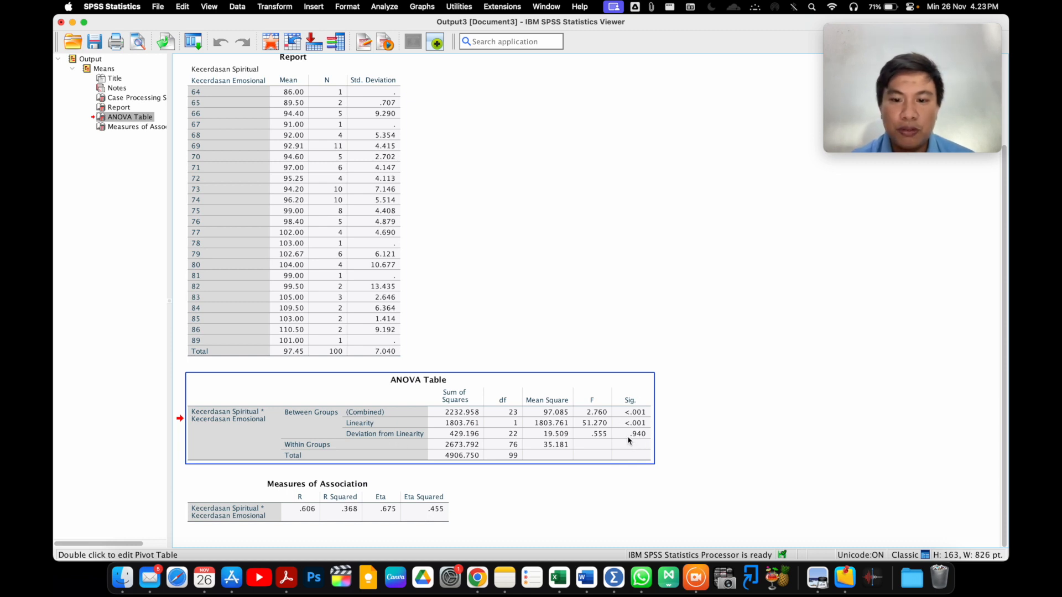
pyautogui.click(817, 541)
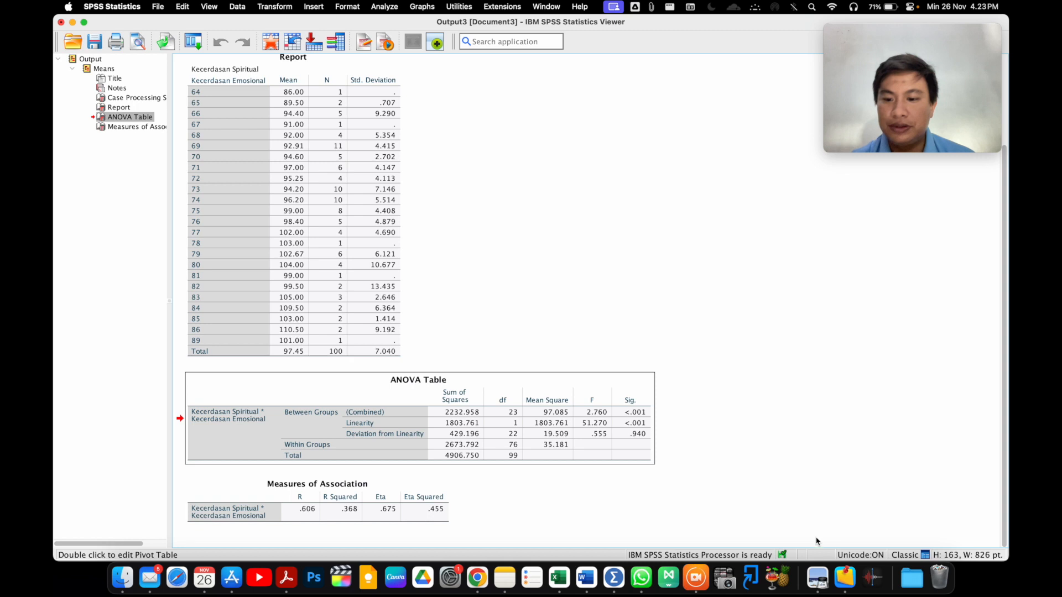
pyautogui.click(845, 577)
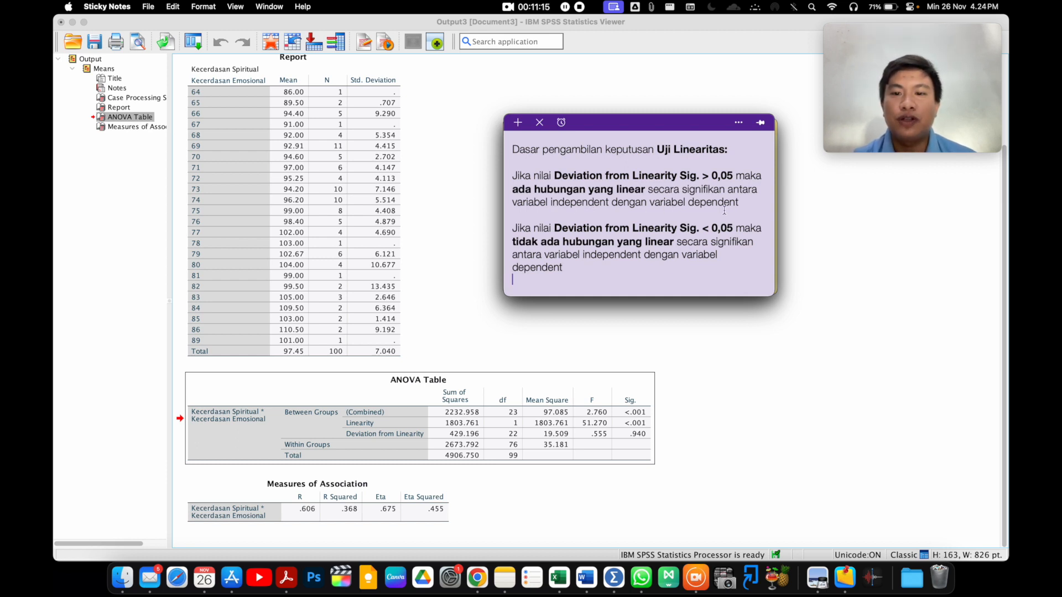
pyautogui.click(600, 384)
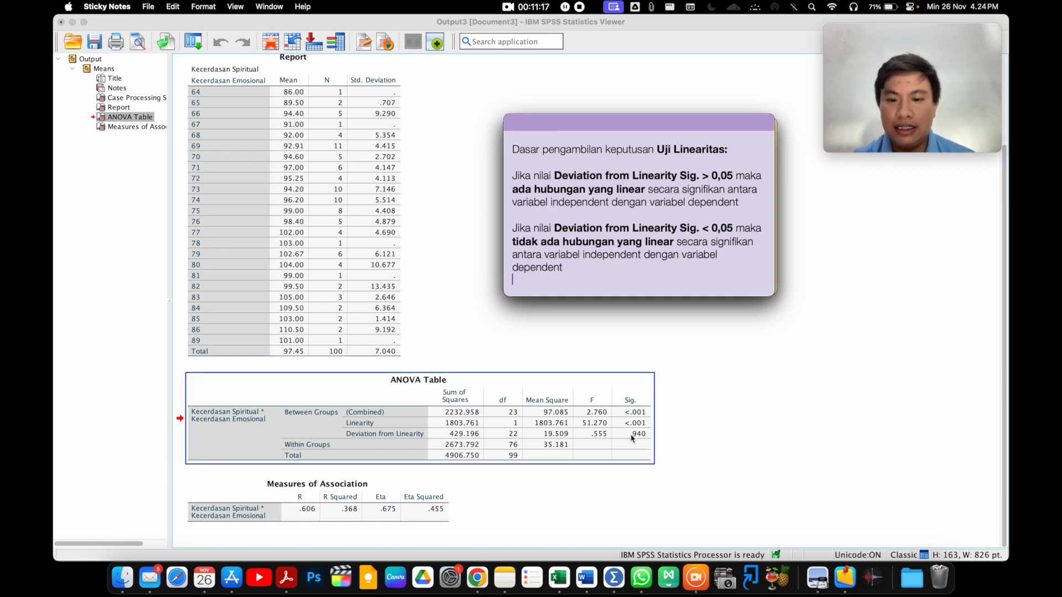
pyautogui.click(688, 231)
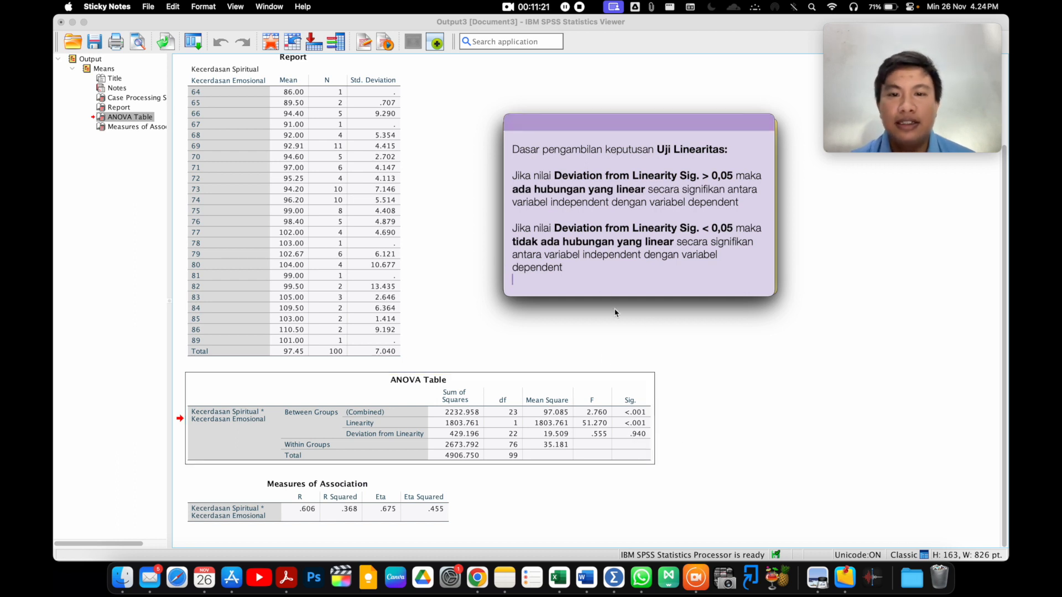
# - Copy the ANOVA Table from the SPSS output and paste it into the UJI PRASYARAT-INFERENSIAL Excel sheet at cell H24
pyautogui.click(643, 85)
pyautogui.click(403, 391)
pyautogui.rightClick(403, 392)
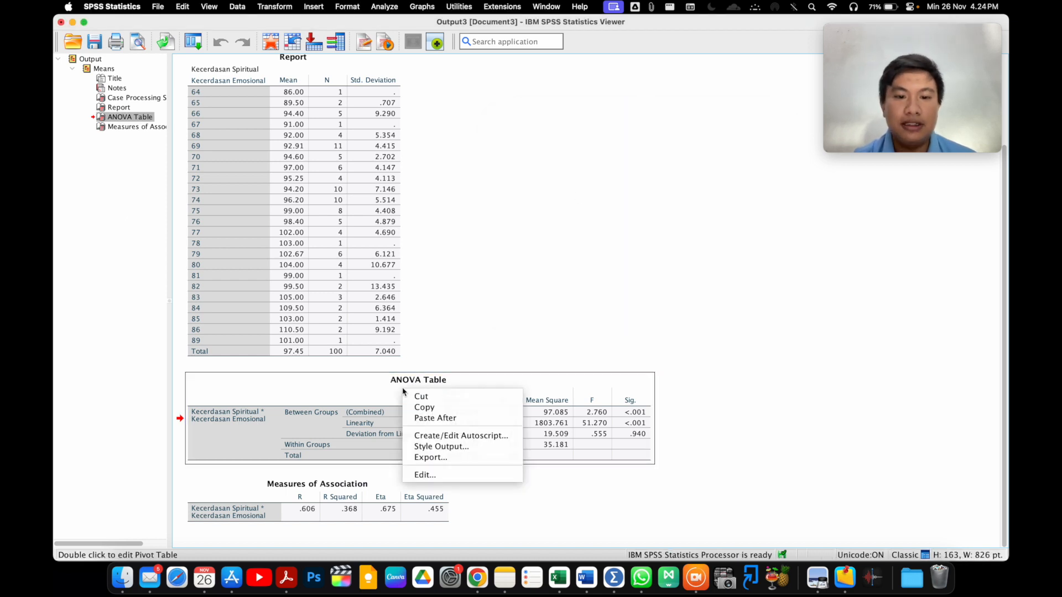
pyautogui.click(438, 408)
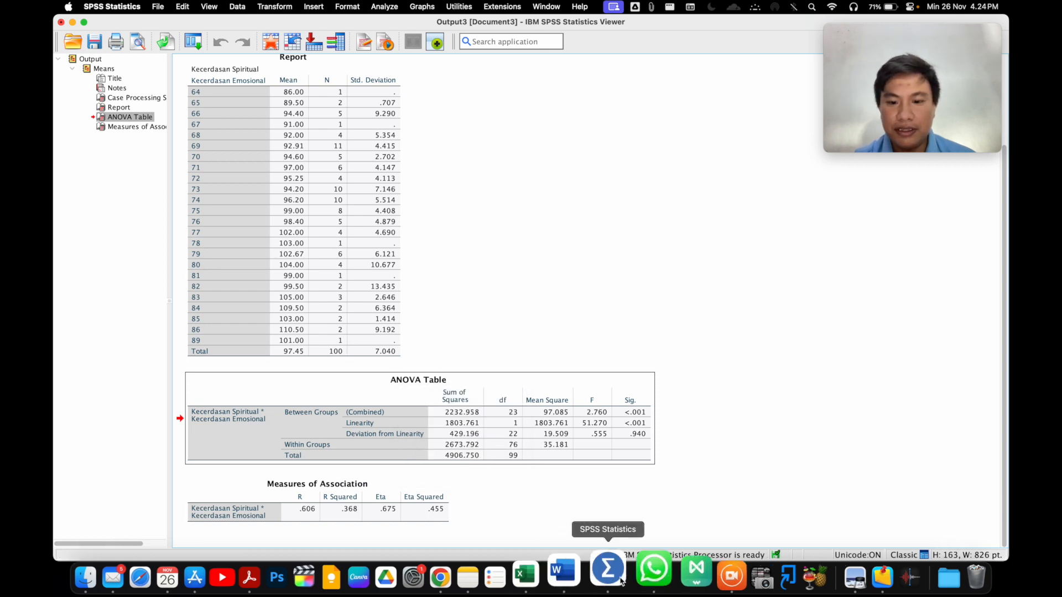
pyautogui.click(565, 584)
pyautogui.click(526, 453)
pyautogui.scroll(-4, 525, 453)
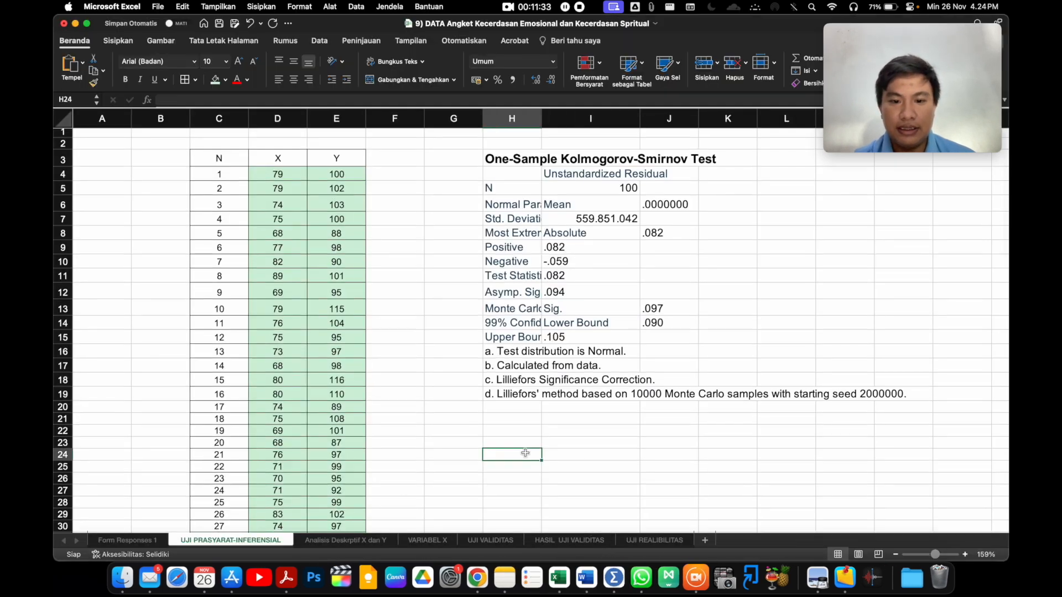
pyautogui.press('super+v')
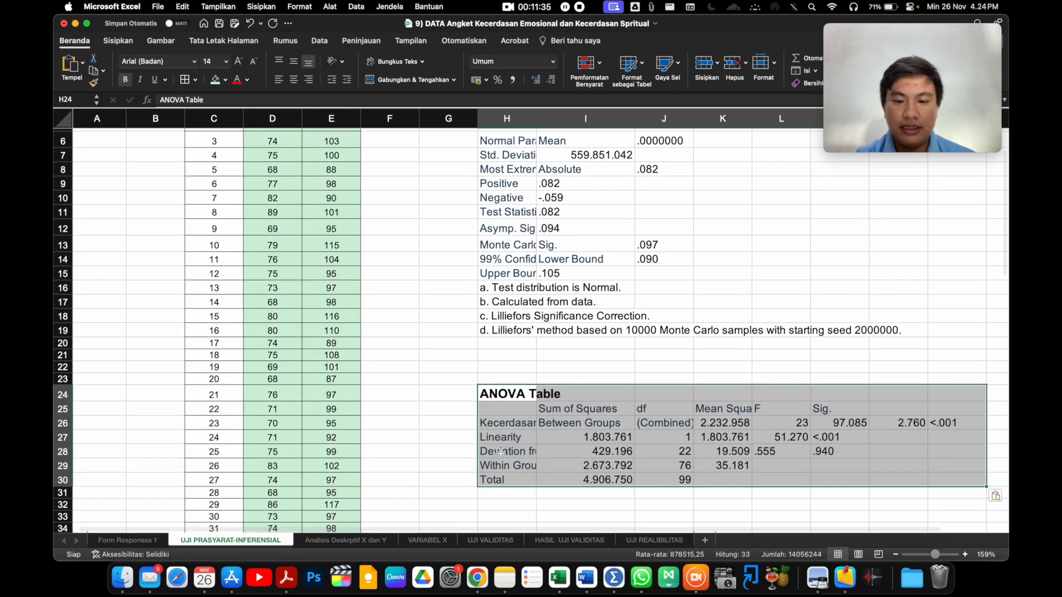
pyautogui.scroll(3, 557, 523)
# - In the Word document, add the heading "Uji Linearitas" below the normality table and paste the ANOVA Table under it
pyautogui.click(585, 578)
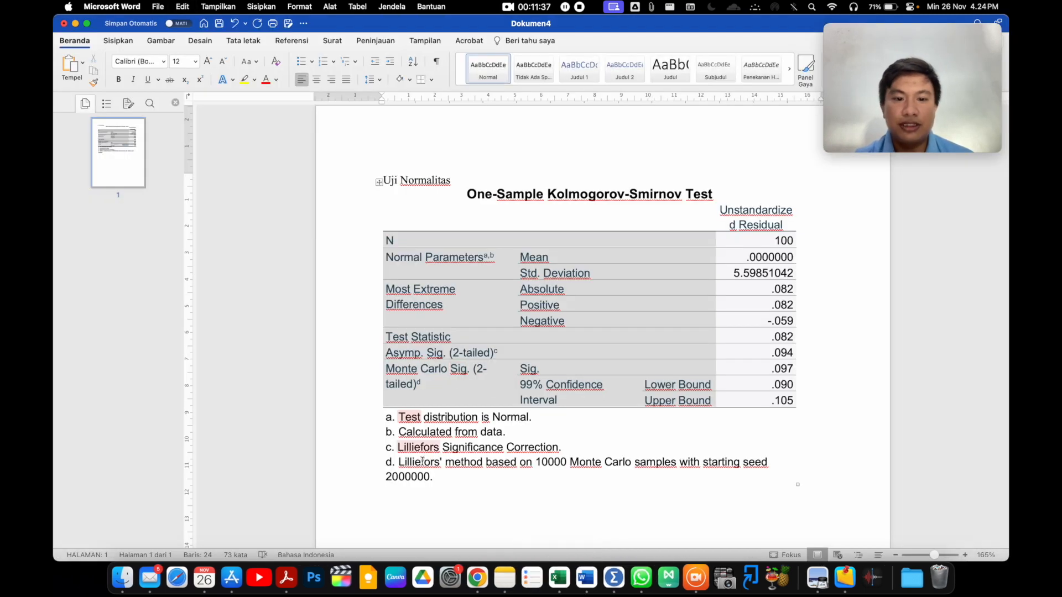
pyautogui.write('Uji L')
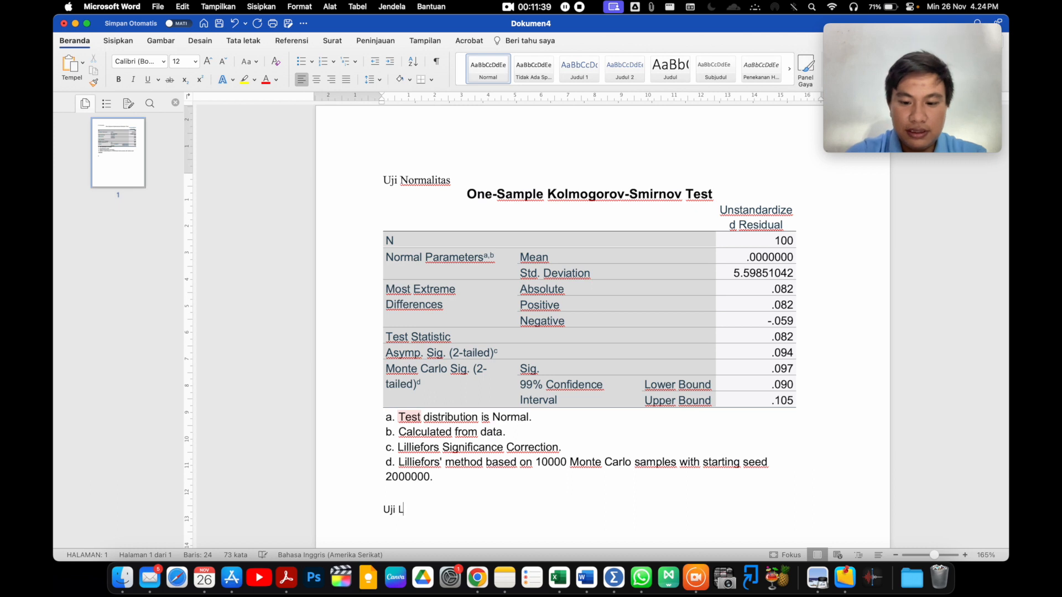
pyautogui.write('inearitas')
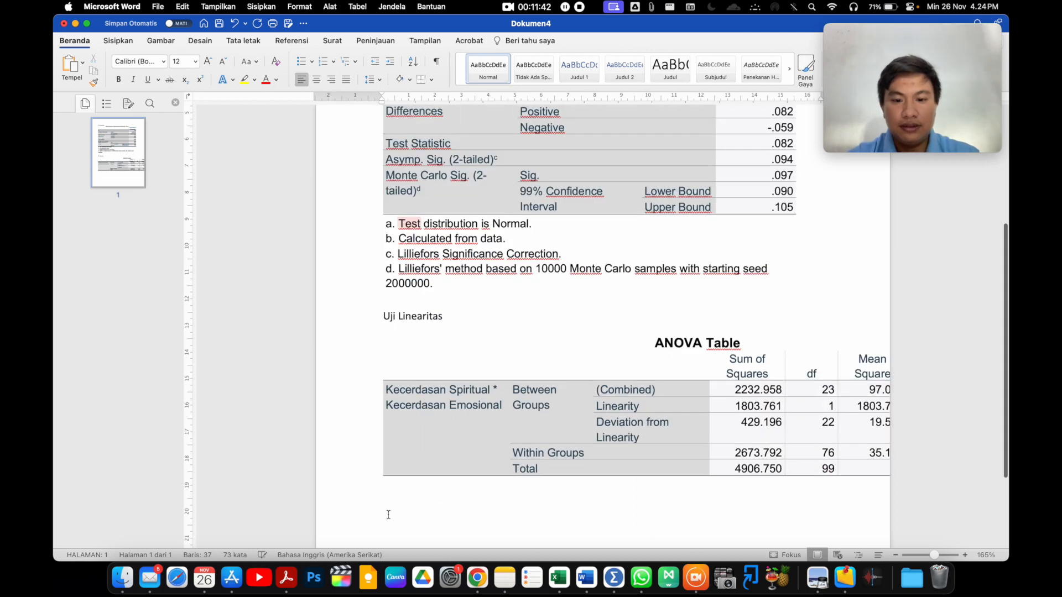
pyautogui.scroll(-3, 625, 465)
pyautogui.scroll(5, 625, 465)
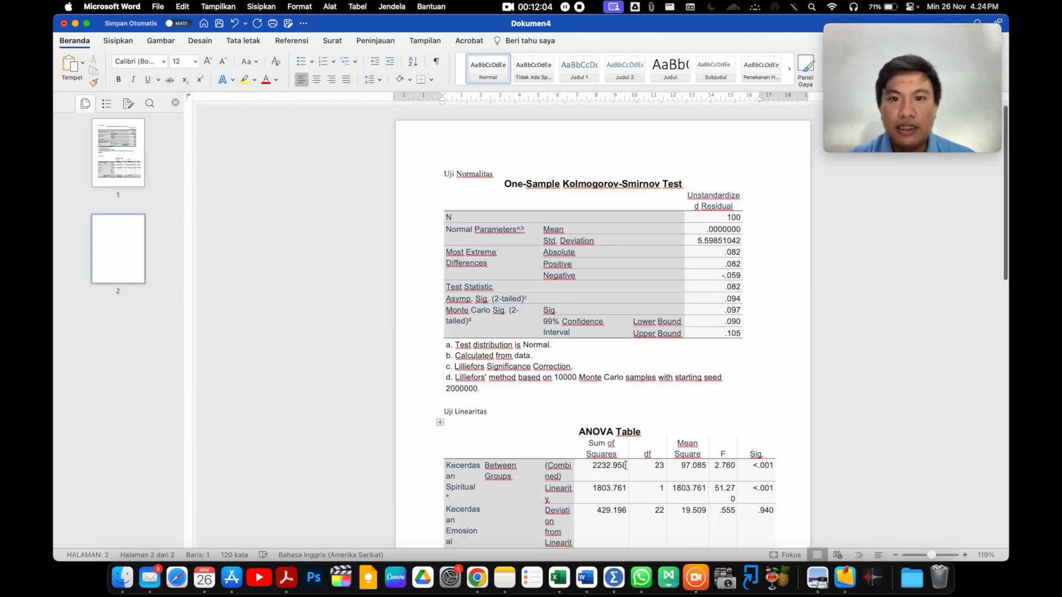
# - Bold the Monte Carlo Sig. (2-tailed) value in the One-Sample Kolmogorov-Smirnov Test table
pyautogui.scroll(-2, 490, 311)
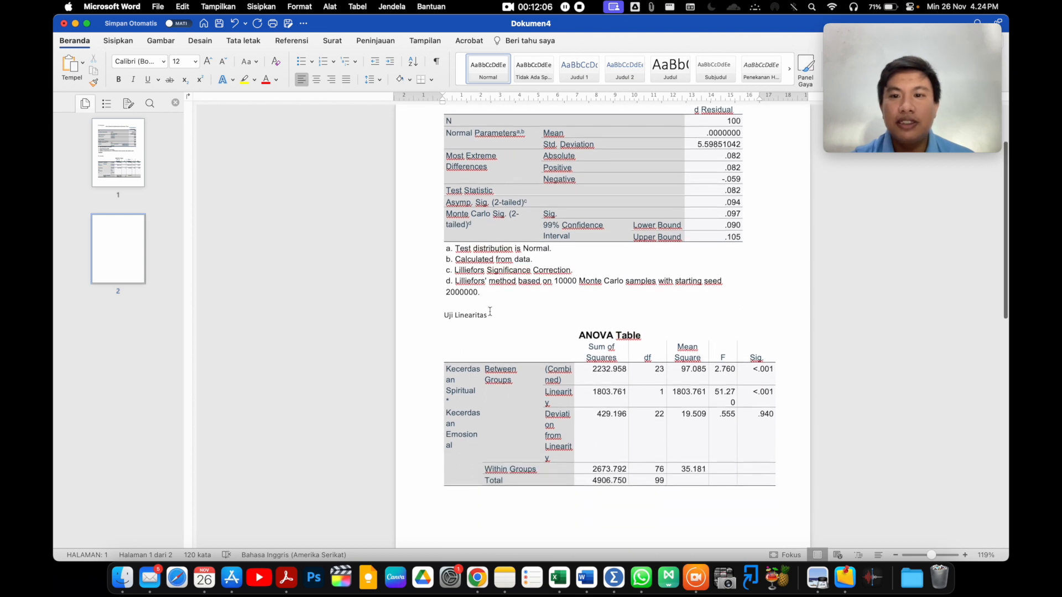
pyautogui.scroll(2, 720, 271)
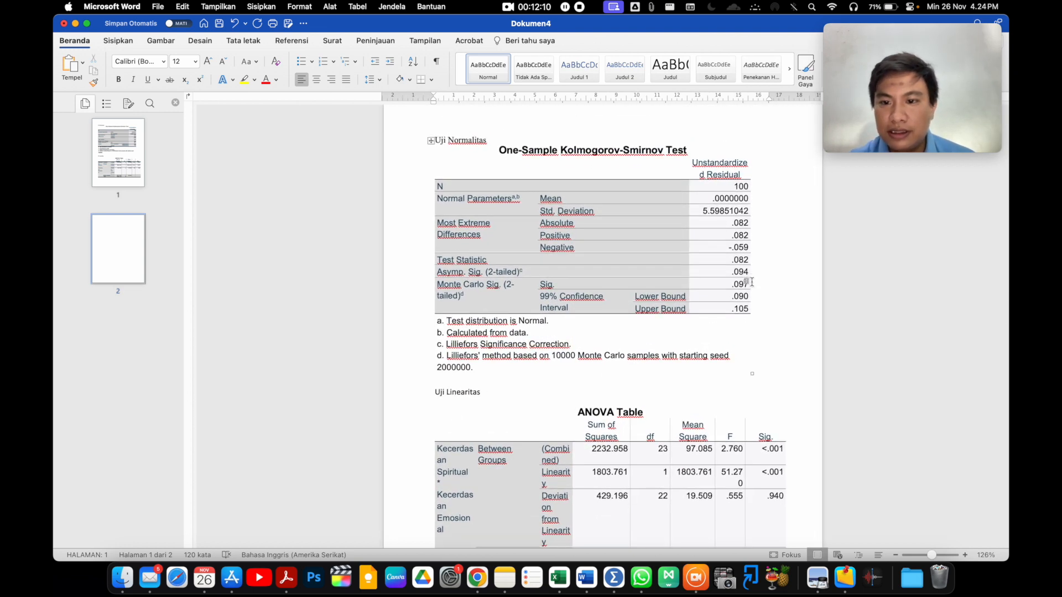
pyautogui.moveTo(751, 283); pyautogui.dragTo(730, 282)
pyautogui.press('super+b')
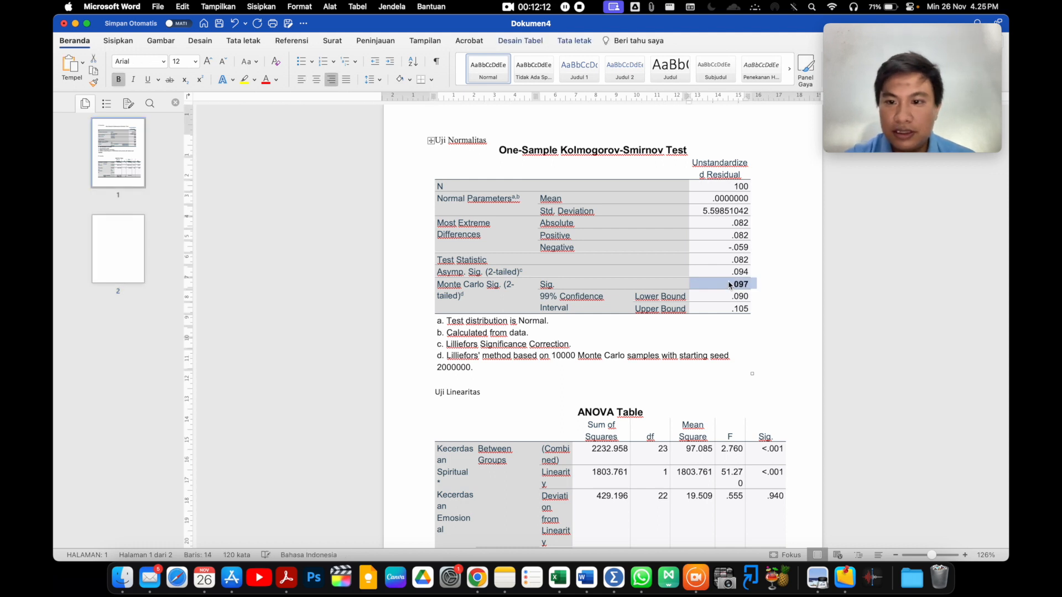
# - Bold the Sig. value of the Deviation from Linearity row in the ANOVA Table
pyautogui.scroll(-5, 729, 282)
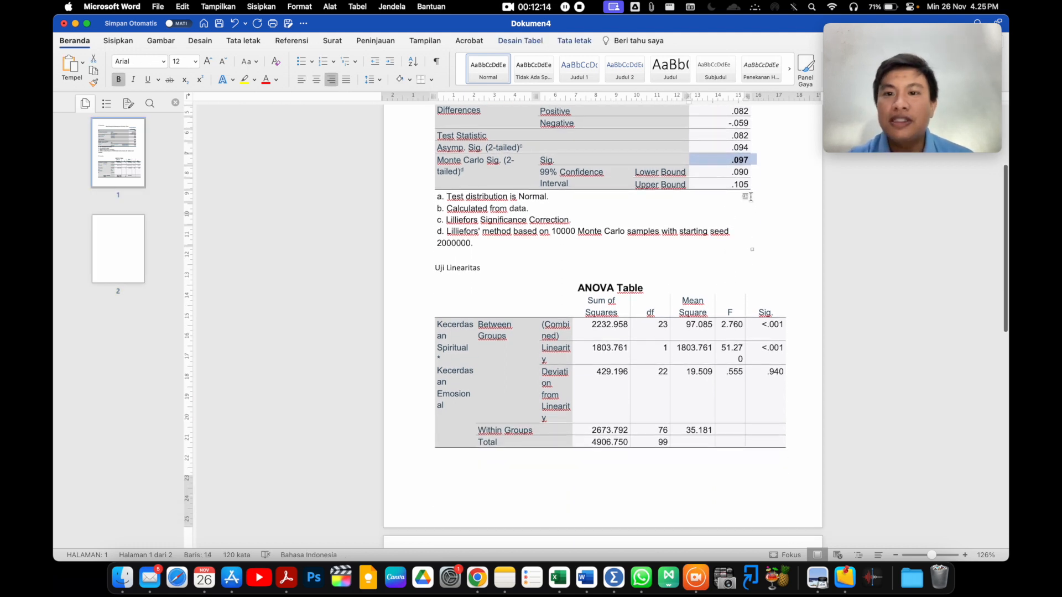
pyautogui.scroll(1, 749, 197)
pyautogui.scroll(5, 751, 196)
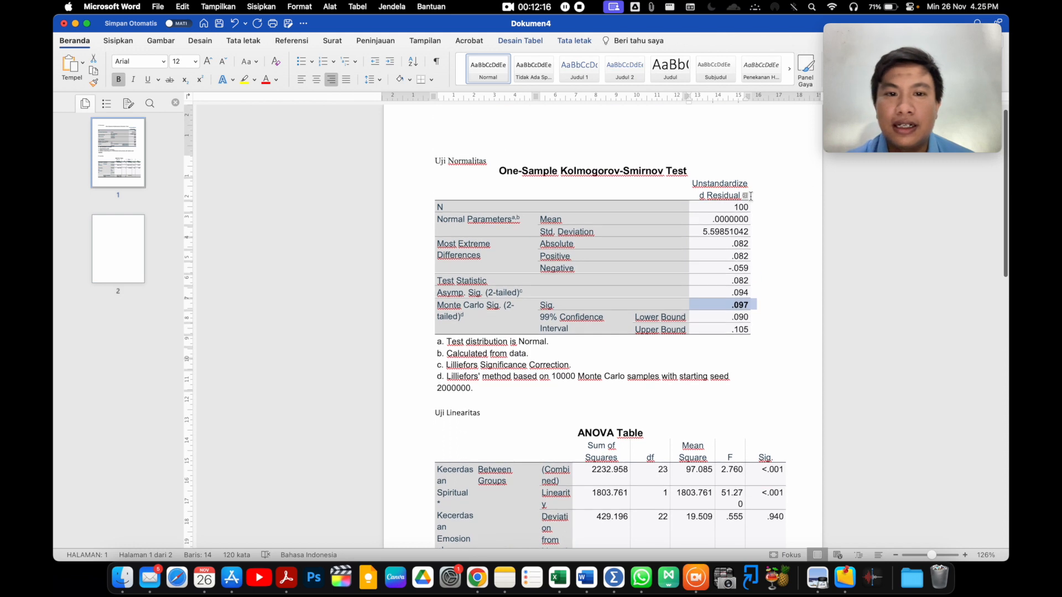
pyautogui.scroll(-6, 750, 196)
pyautogui.scroll(-2, 751, 196)
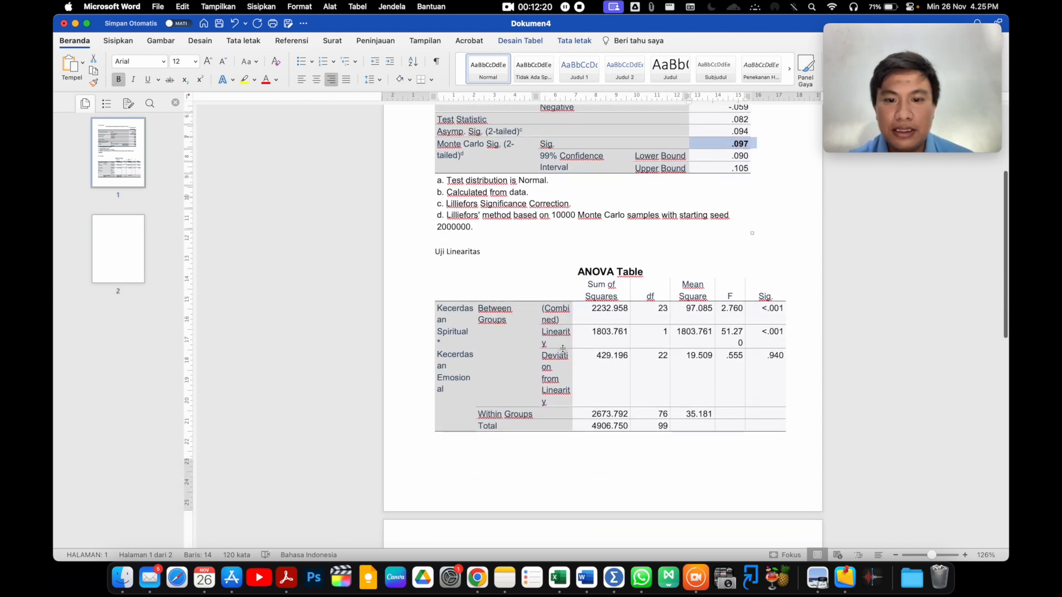
pyautogui.click(786, 358)
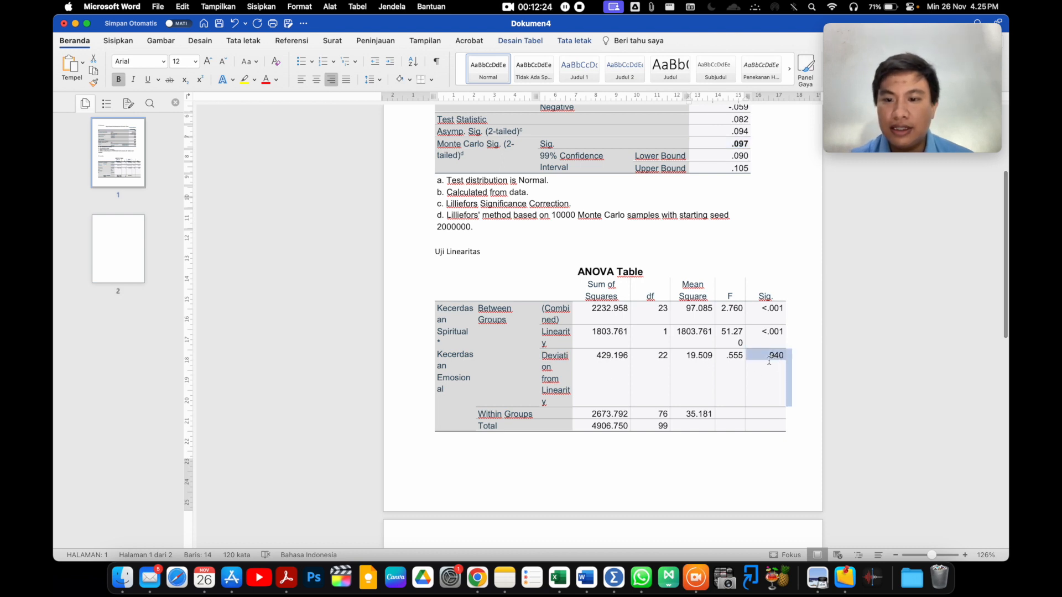
pyautogui.press('super+b')
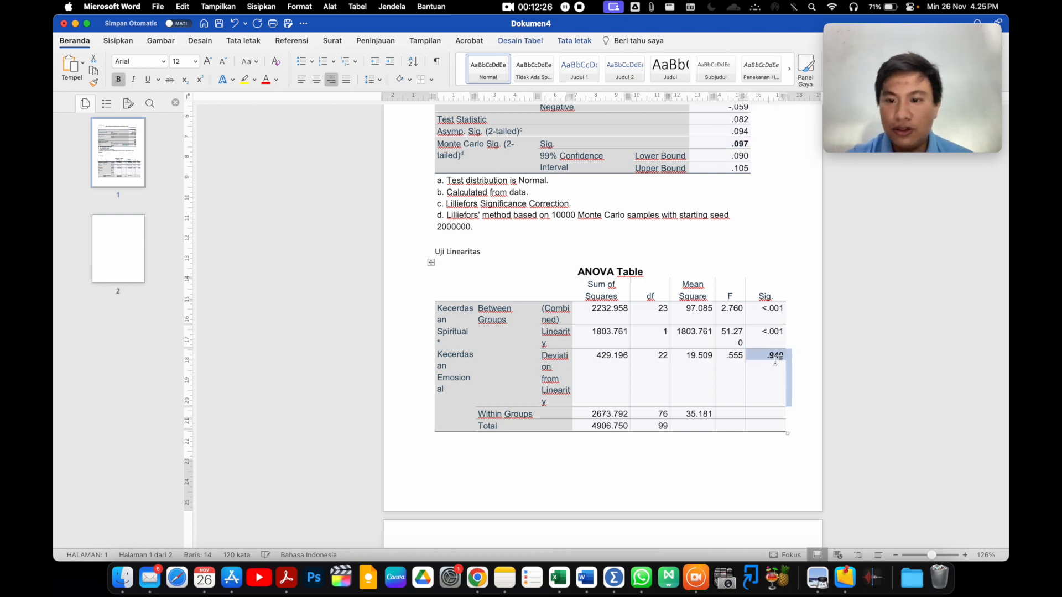
pyautogui.click(801, 387)
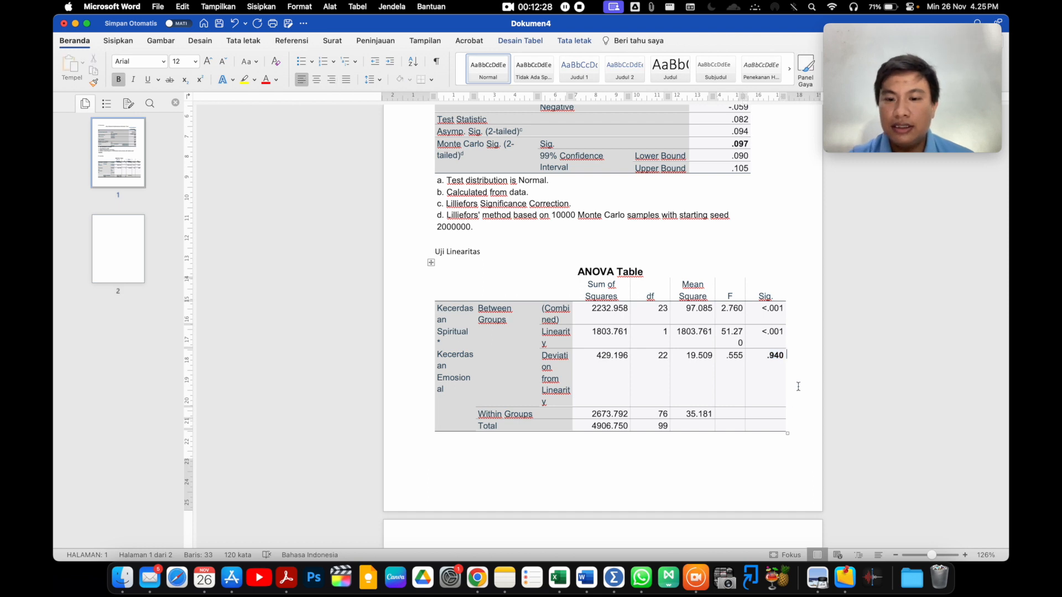
# - Review the Uji Normalitas and Uji Linearitas tables in the document through to the empty second page
pyautogui.scroll(5, 603, 372)
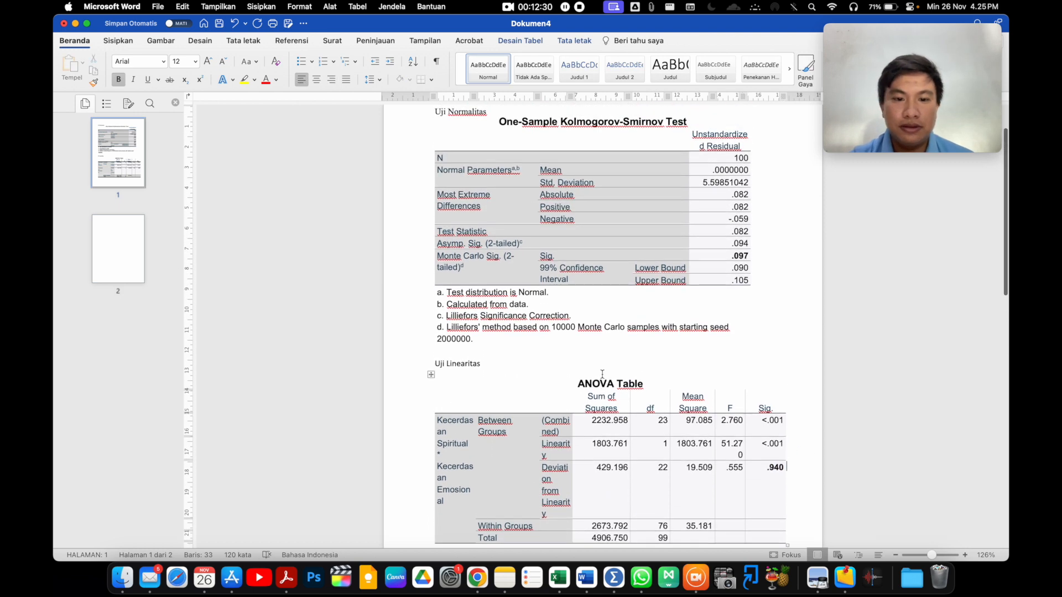
pyautogui.scroll(-2, 602, 374)
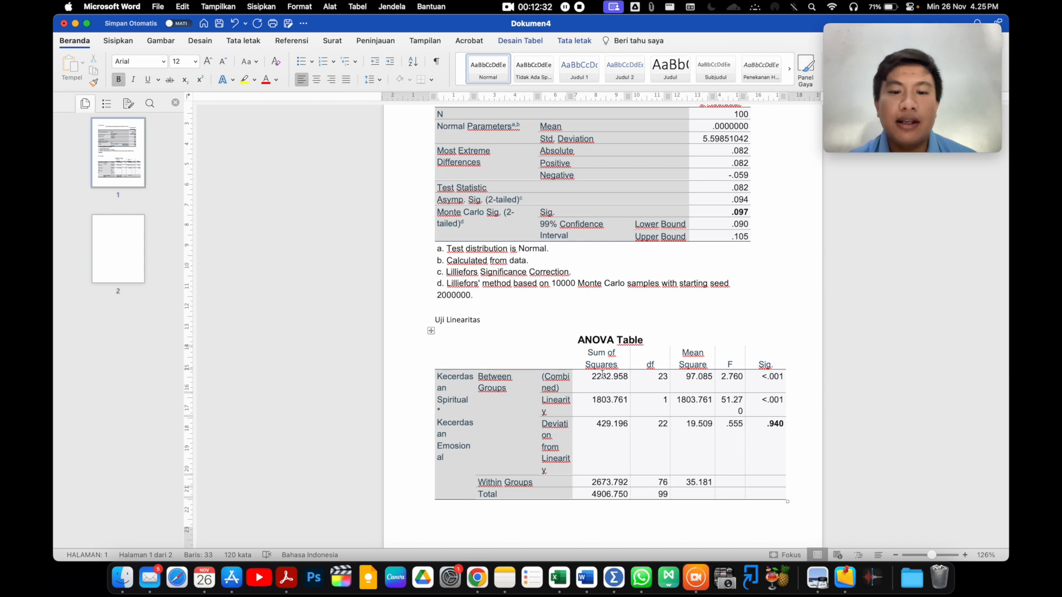
pyautogui.scroll(4, 602, 374)
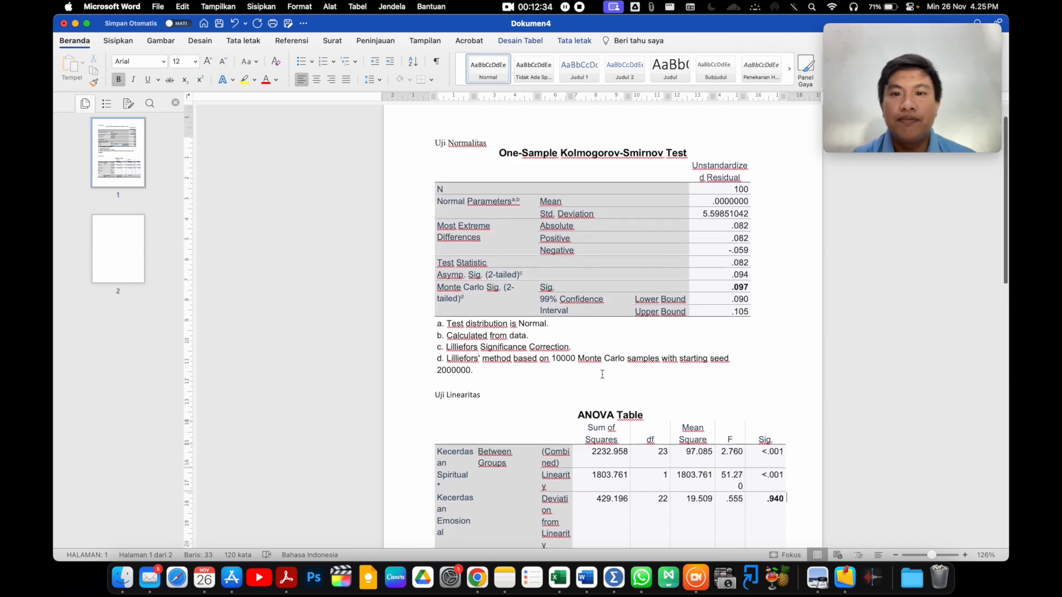
pyautogui.scroll(-1, 602, 374)
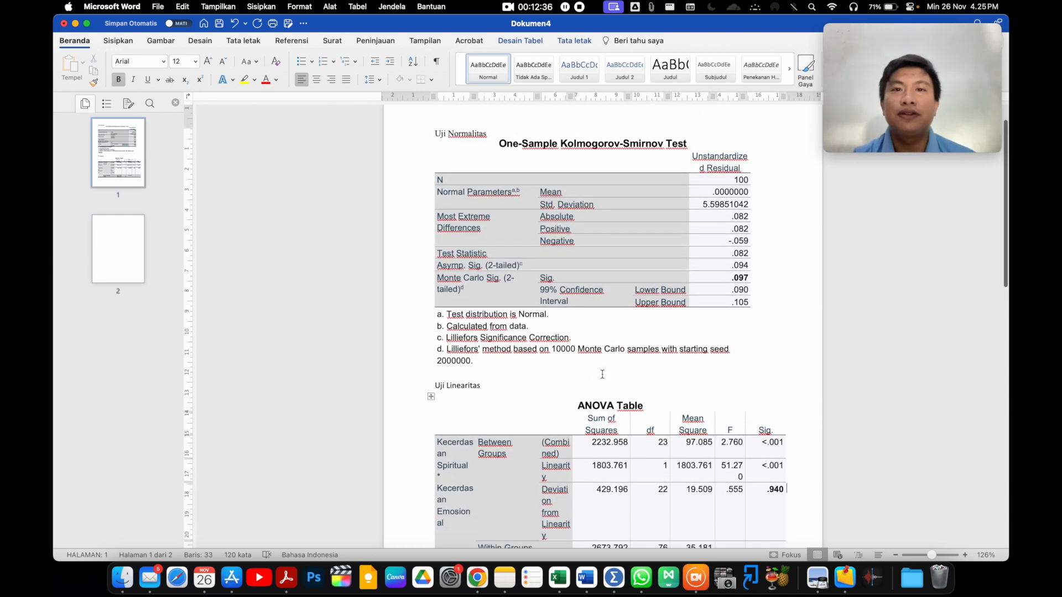
pyautogui.scroll(-2, 602, 375)
pyautogui.scroll(3, 603, 374)
pyautogui.scroll(1, 602, 374)
pyautogui.scroll(-12, 603, 374)
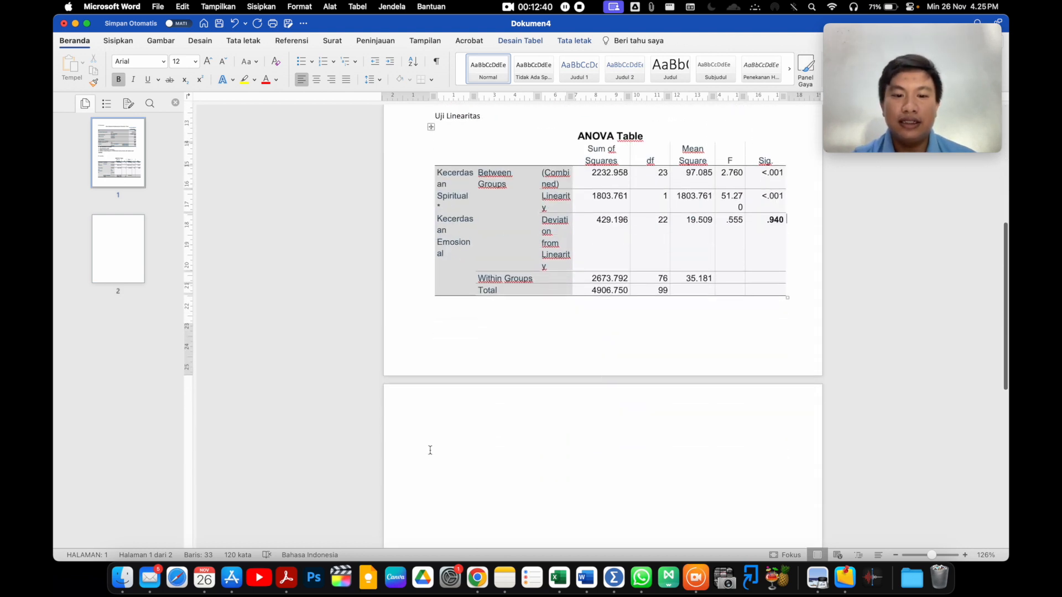
pyautogui.click(430, 450)
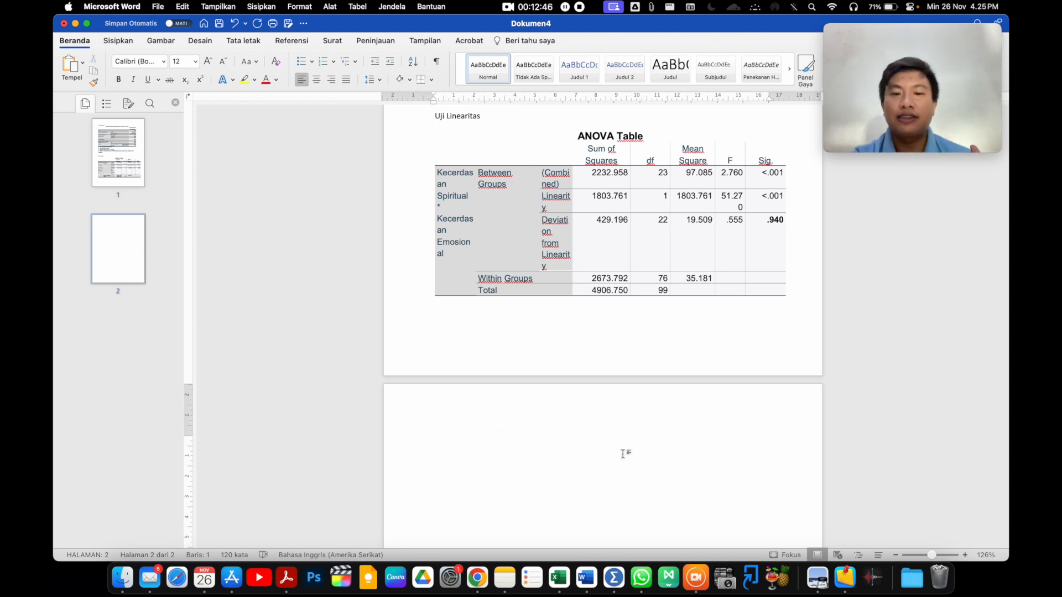
# - Switch to SPSS Statistics and close the Means output to return to the data set
pyautogui.click(614, 578)
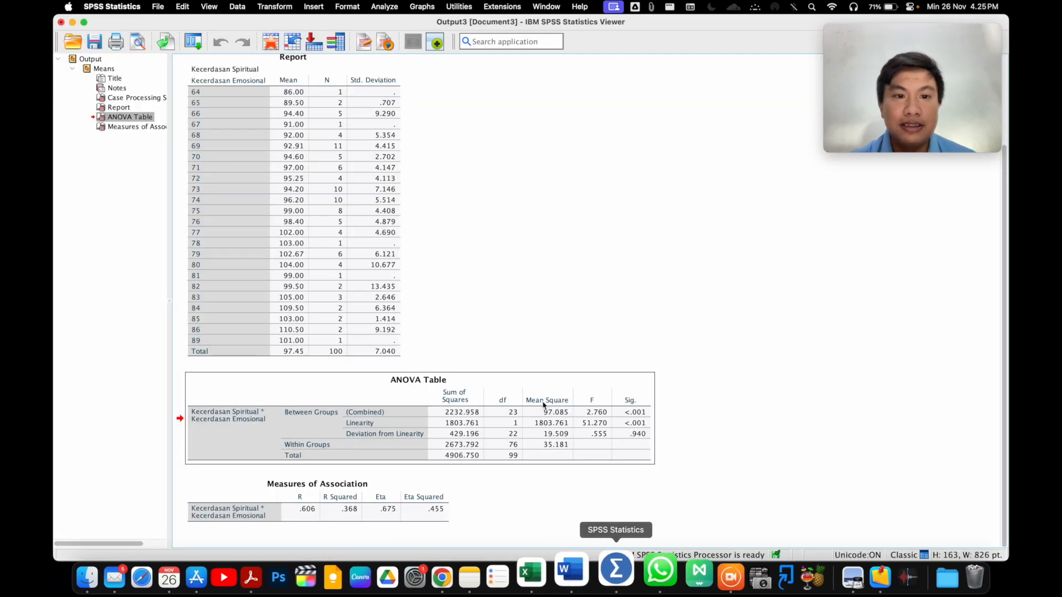
pyautogui.click(61, 23)
pyautogui.click(612, 317)
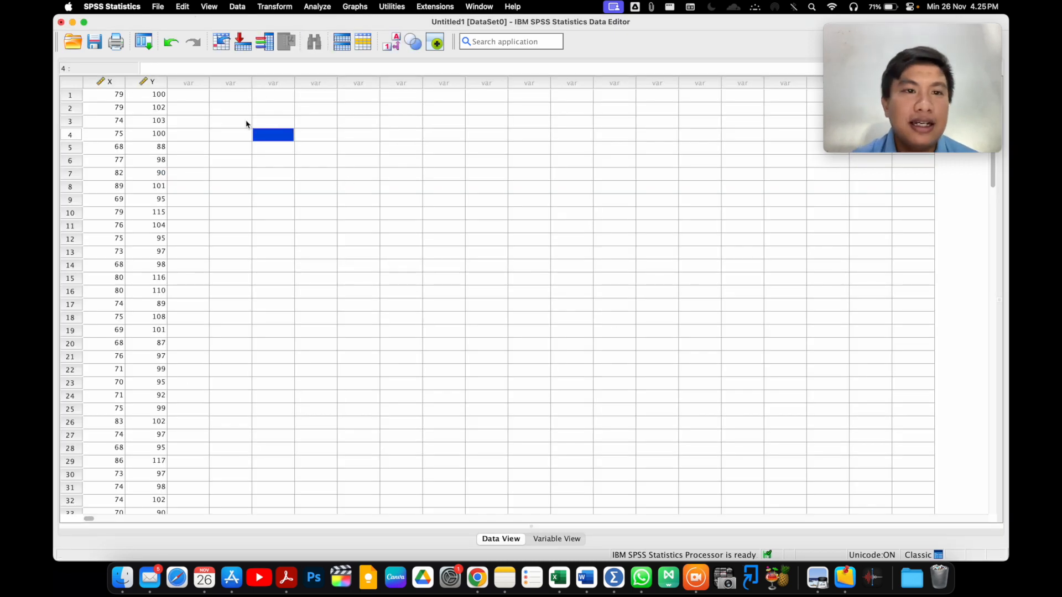
# - Open the Linear Regression setup and check its save options, keeping Unstandardized residuals selected
pyautogui.click(200, 151)
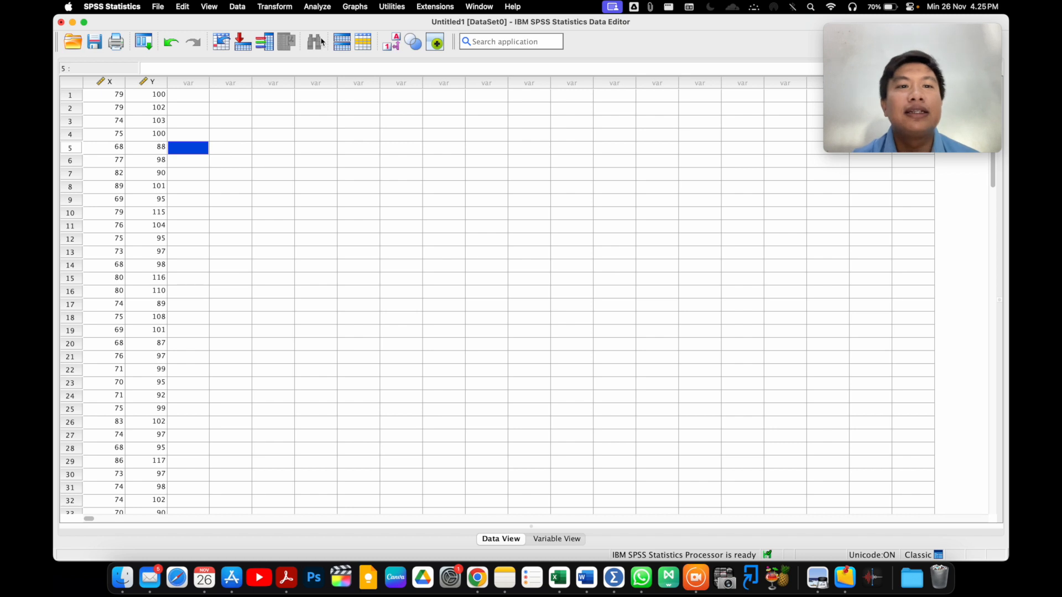
pyautogui.click(318, 7)
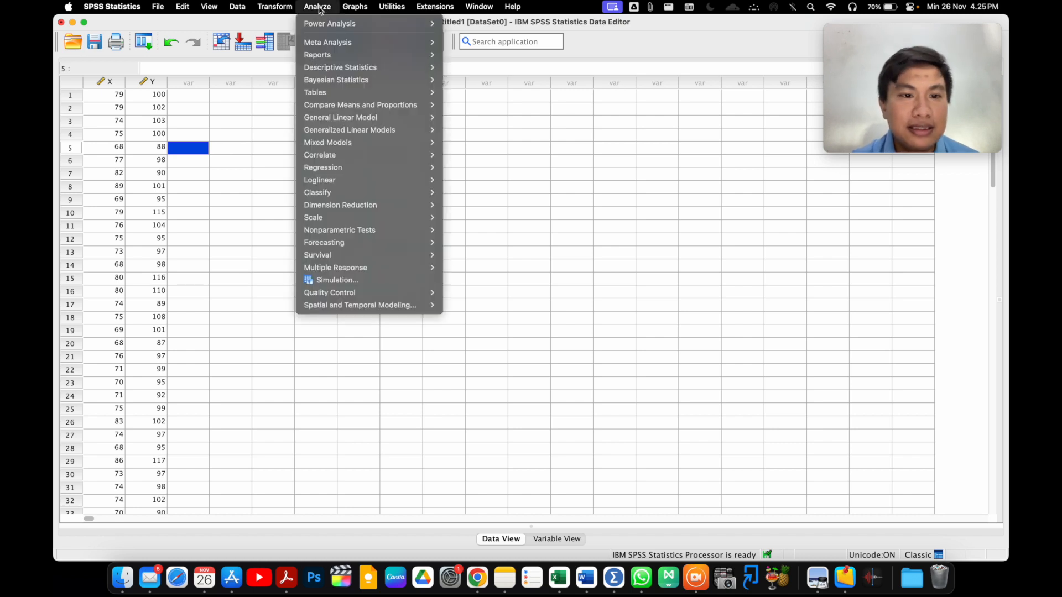
pyautogui.moveTo(330, 172)
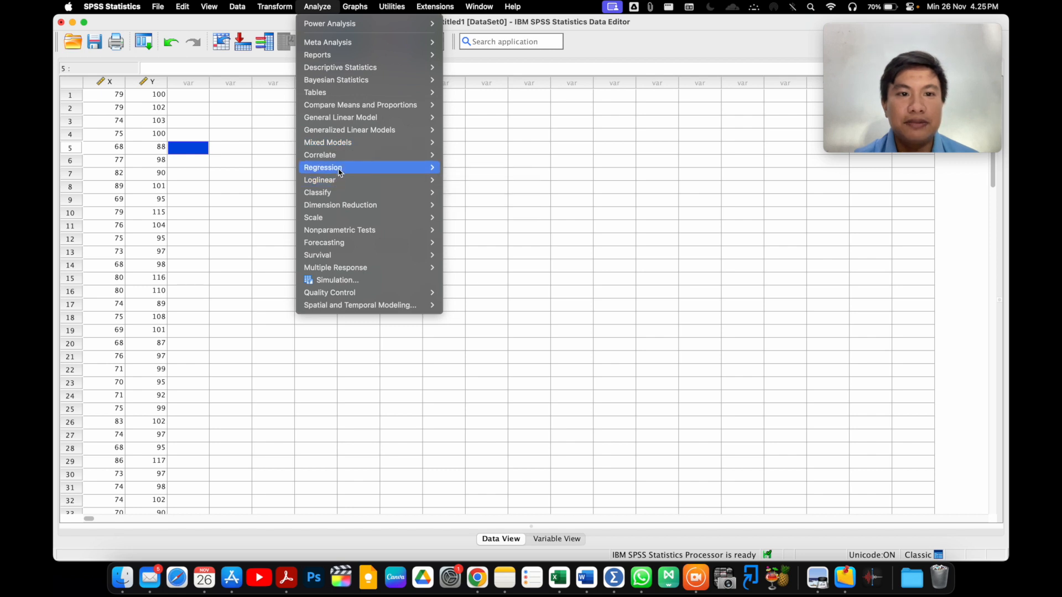
pyautogui.moveTo(476, 186)
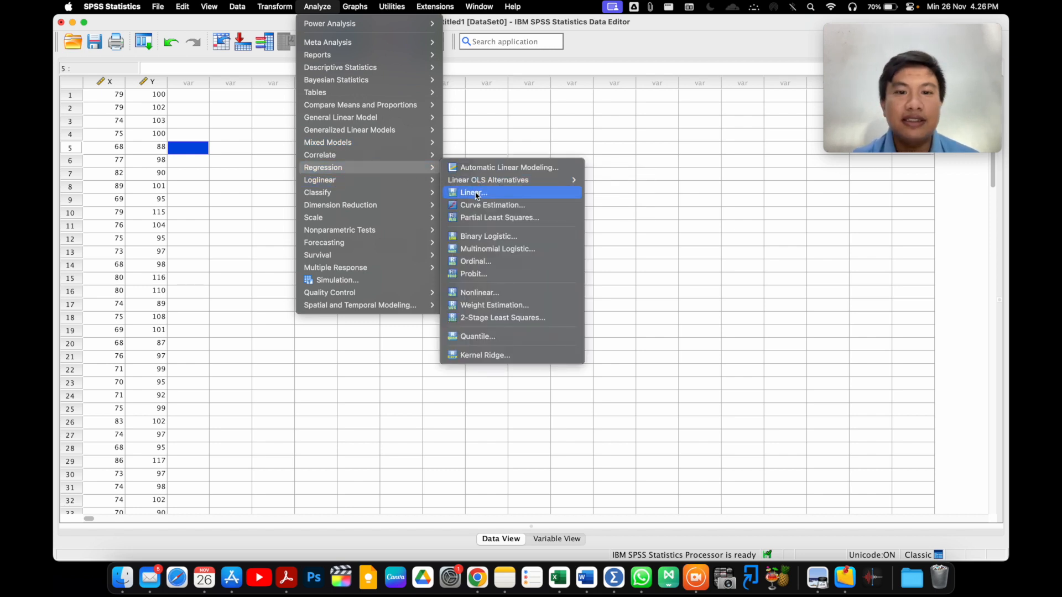
pyautogui.click(475, 195)
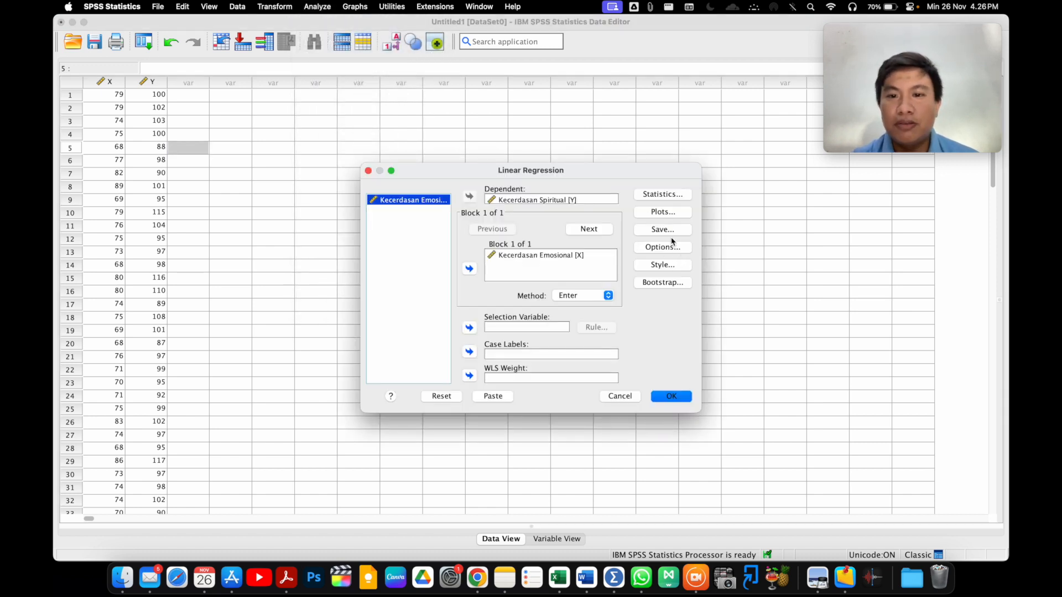
pyautogui.click(664, 230)
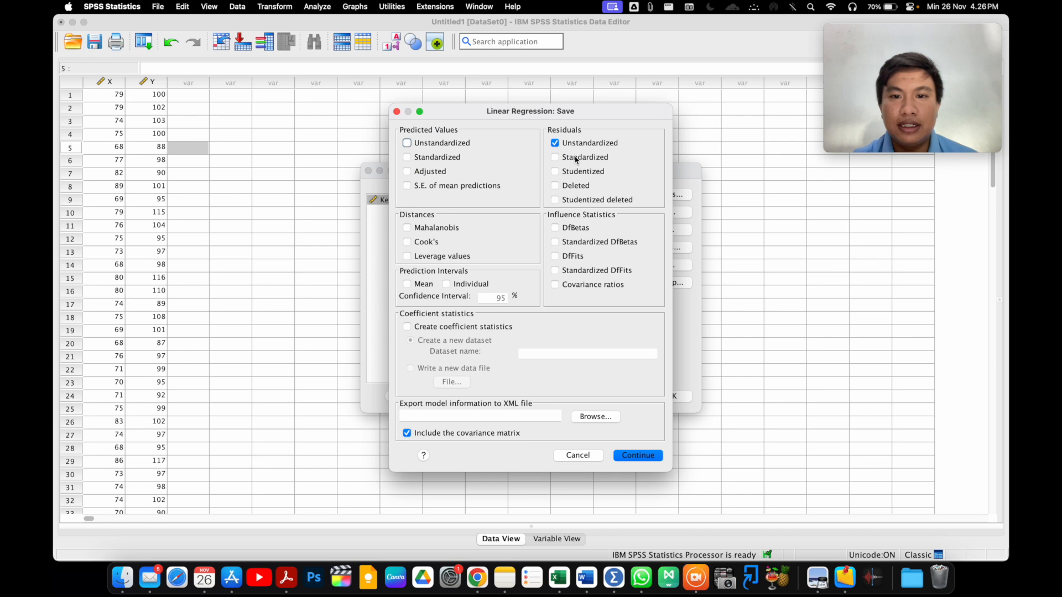
pyautogui.click(639, 455)
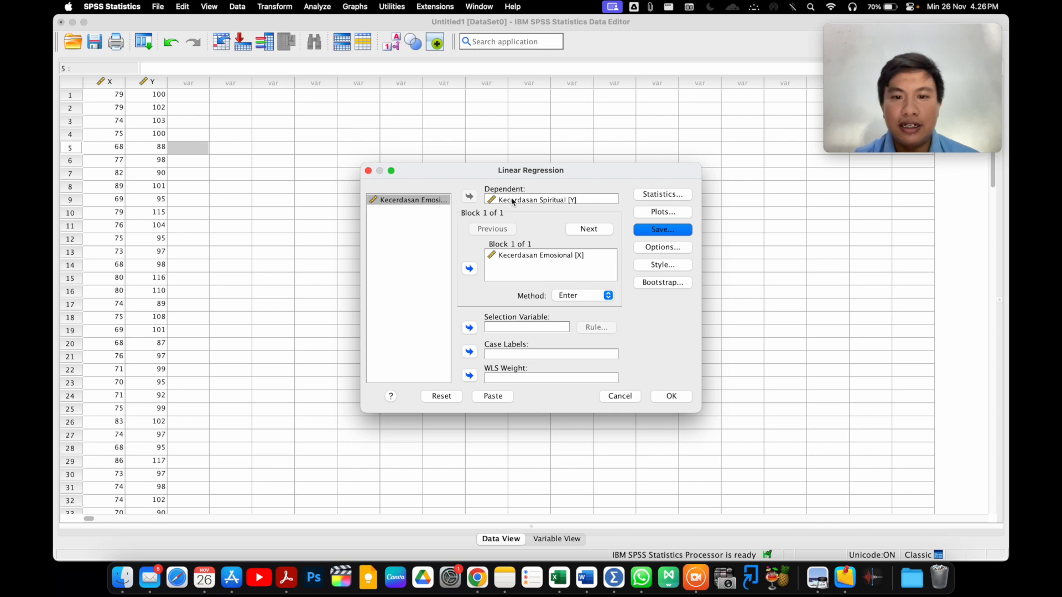
# - Remove Kecerdasan Spiritual from the dependent variable and Kecerdasan Emosional from the independent block of the regression
pyautogui.click(512, 202)
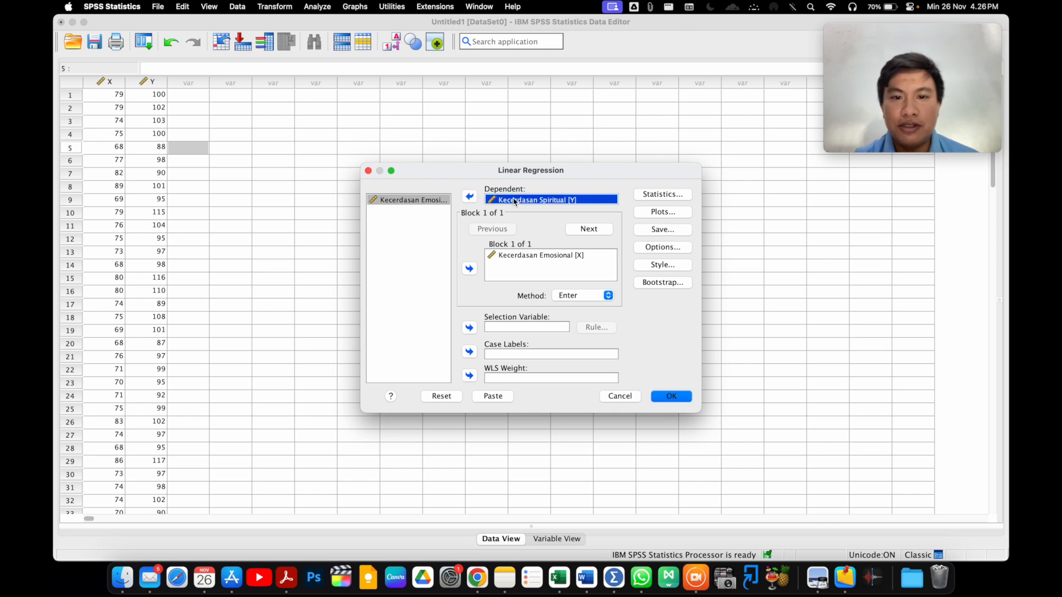
pyautogui.click(470, 197)
pyautogui.click(506, 256)
pyautogui.click(470, 268)
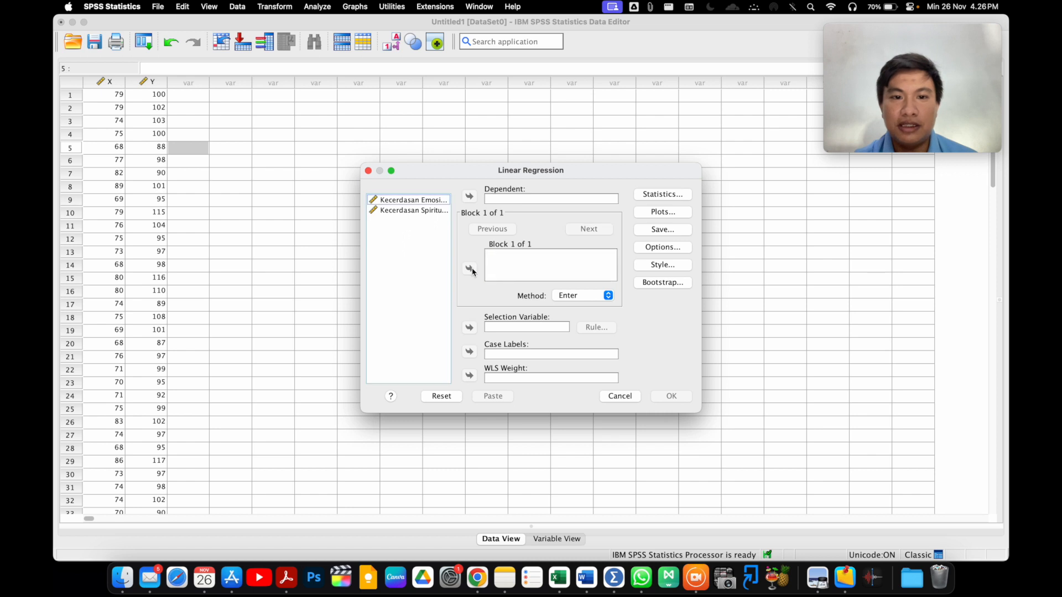
# - Run the linear regression with Kecerdasan Spiritual [Y] as the dependent variable and Kecerdasan Emosional [X] as the independent variable
pyautogui.click(419, 211)
pyautogui.click(428, 200)
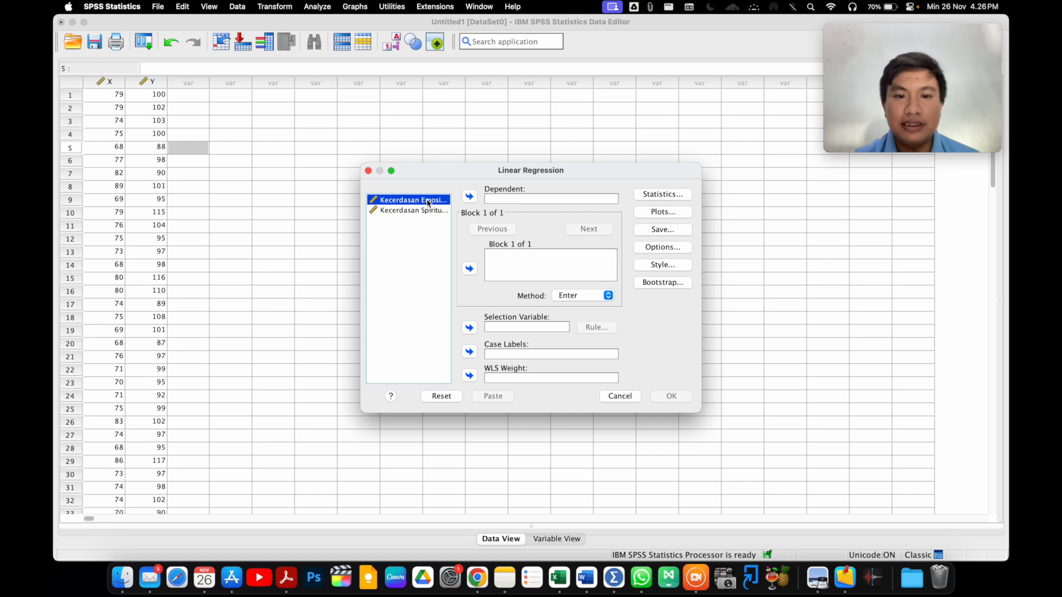
pyautogui.click(469, 269)
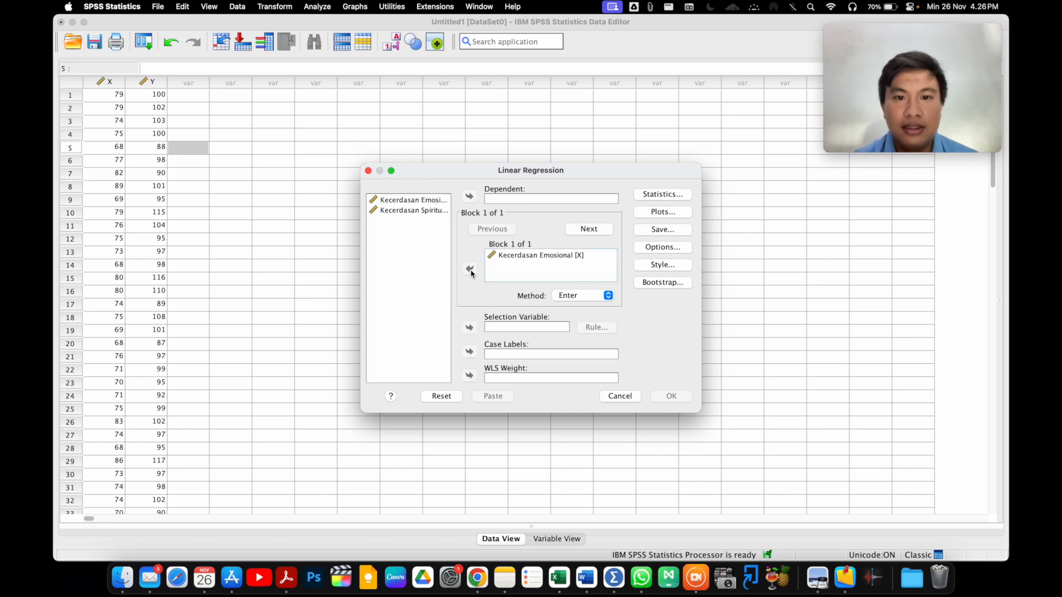
pyautogui.click(427, 211)
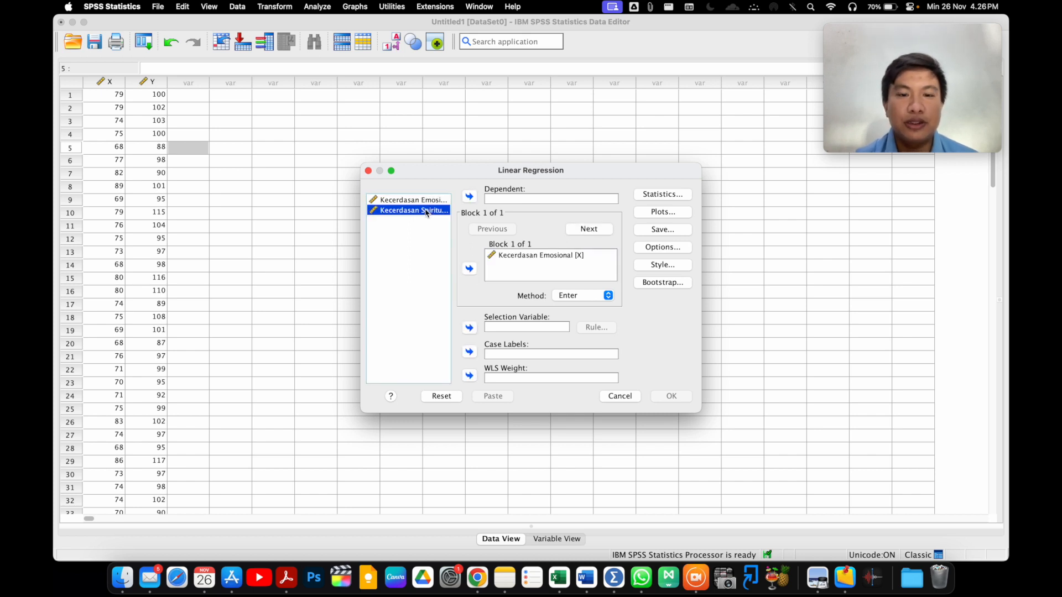
pyautogui.click(469, 197)
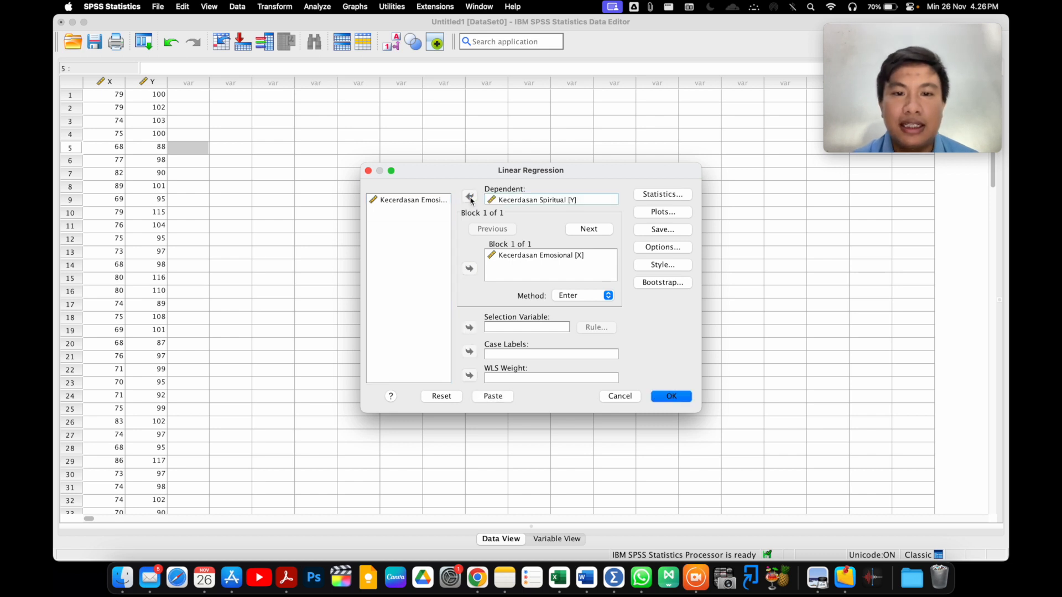
pyautogui.click(415, 202)
pyautogui.click(469, 268)
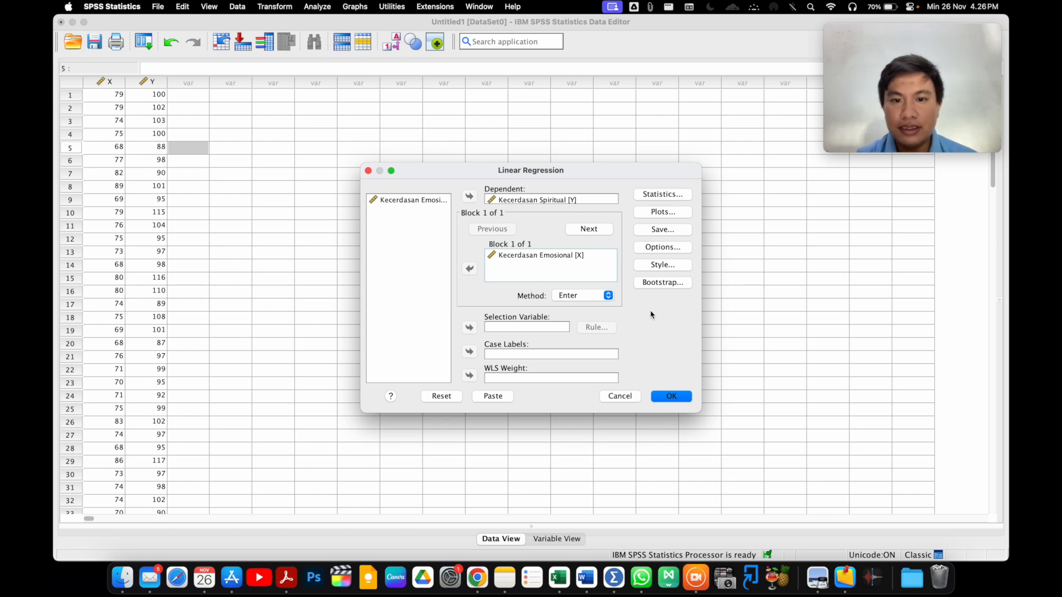
pyautogui.click(665, 398)
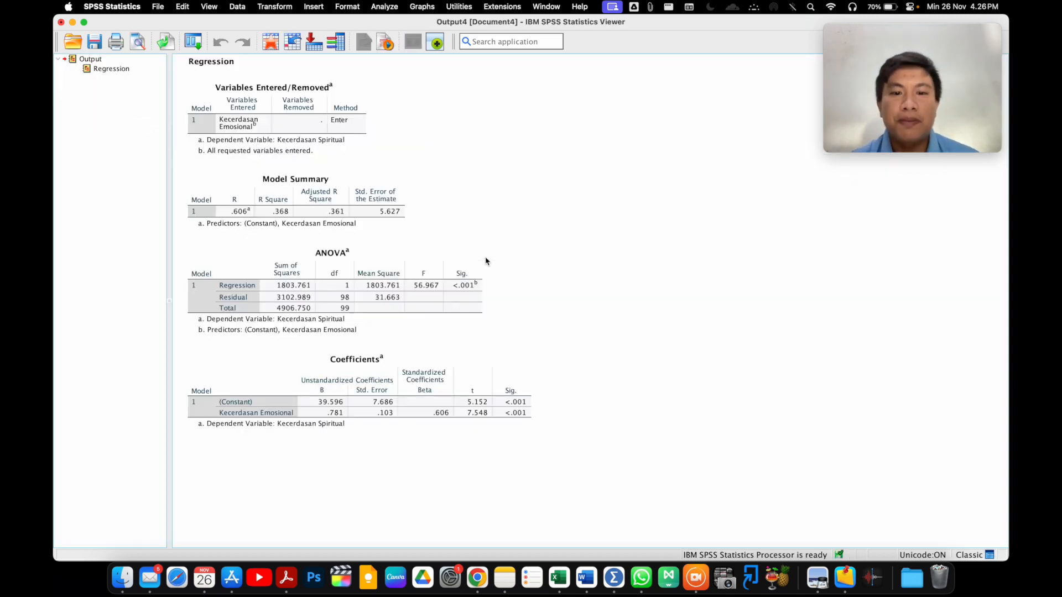
# - Copy the Coefficients table from the regression output onto the empty second page of Dokumen4 in Word
pyautogui.click(486, 261)
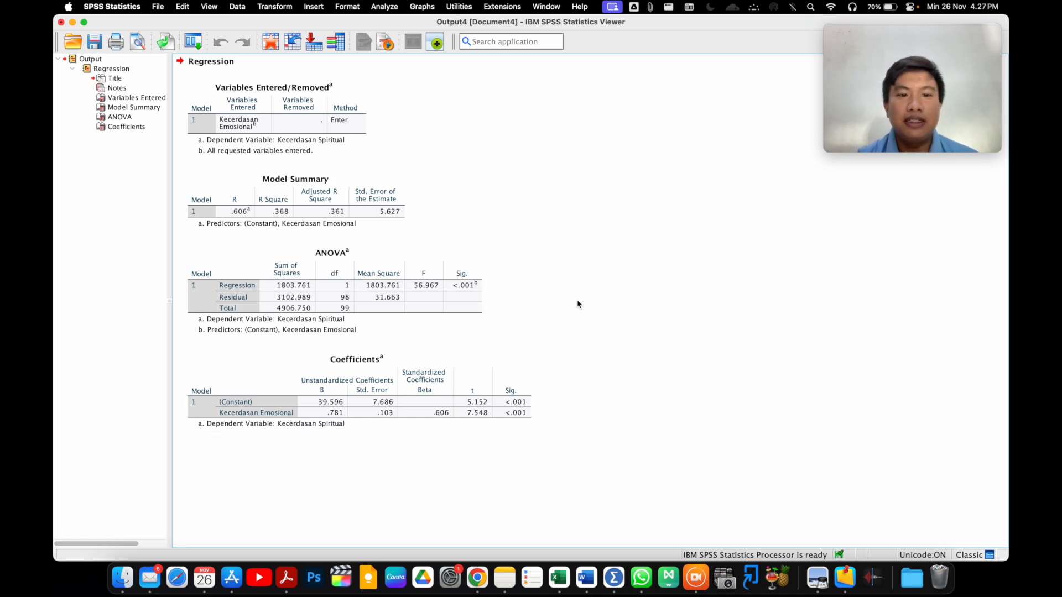
pyautogui.click(380, 367)
pyautogui.click(582, 571)
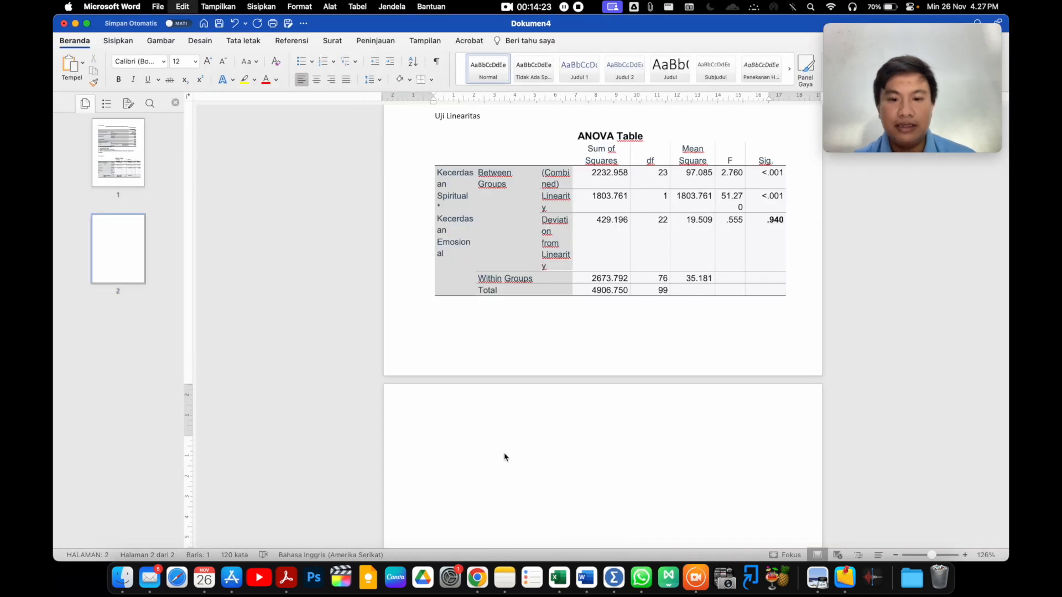
pyautogui.press('super+v')
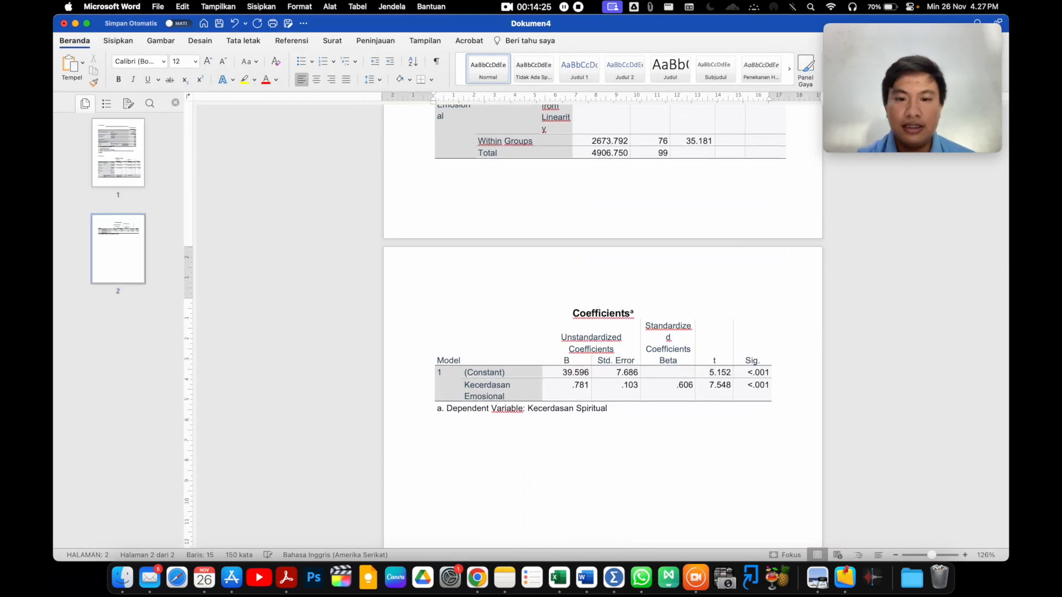
# - Copy the regression ANOVA table from the SPSS output and paste it below the Coefficients table in Word
pyautogui.hotkey('ctrl', 'Up')
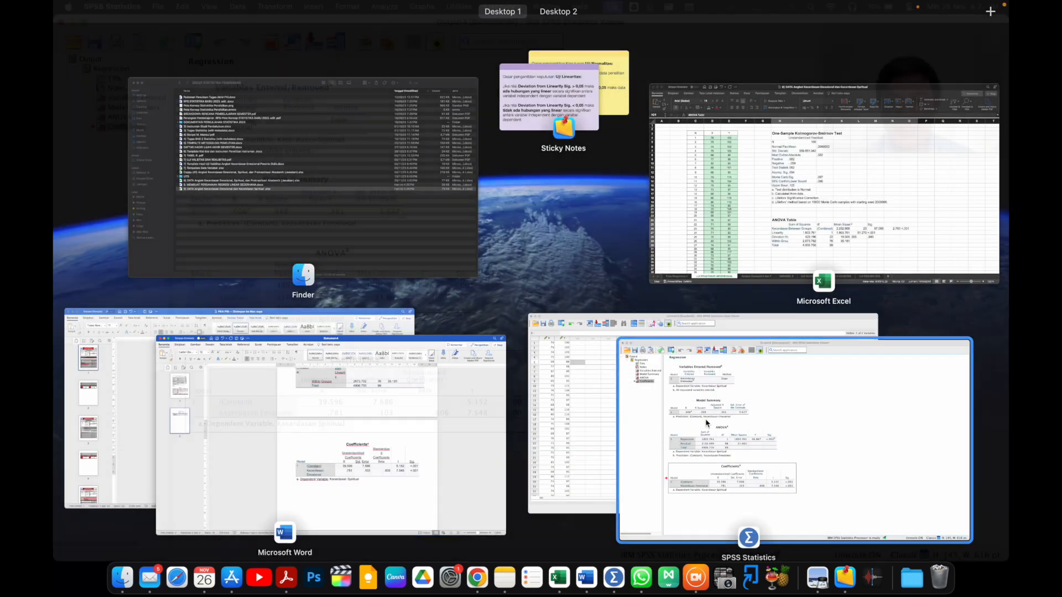
pyautogui.click(654, 453)
pyautogui.click(352, 258)
pyautogui.press('super+c')
pyautogui.hotkey('ctrl', 'Up')
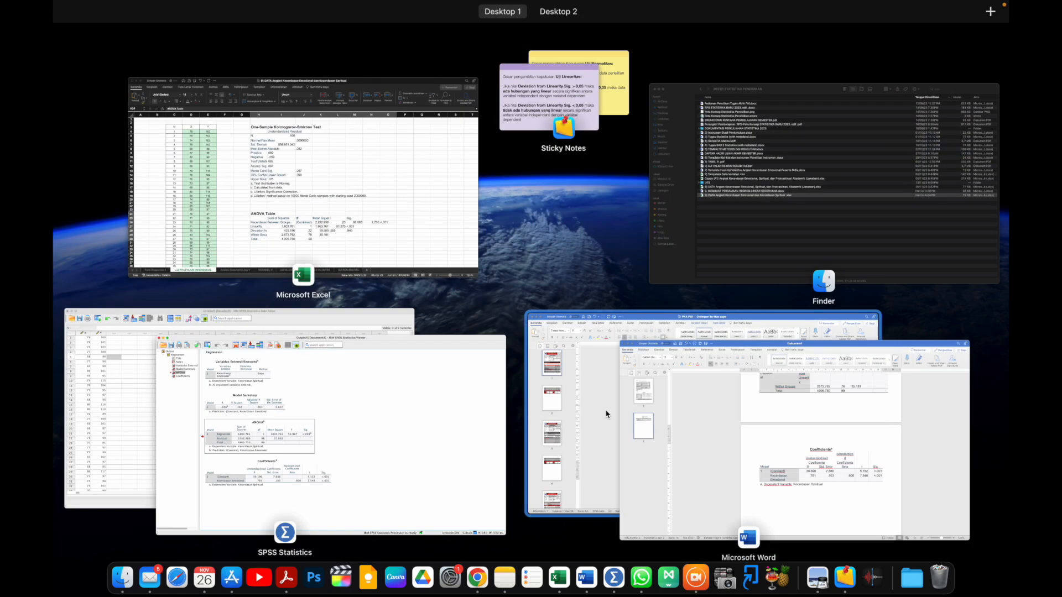
pyautogui.click(800, 483)
pyautogui.press('super+v')
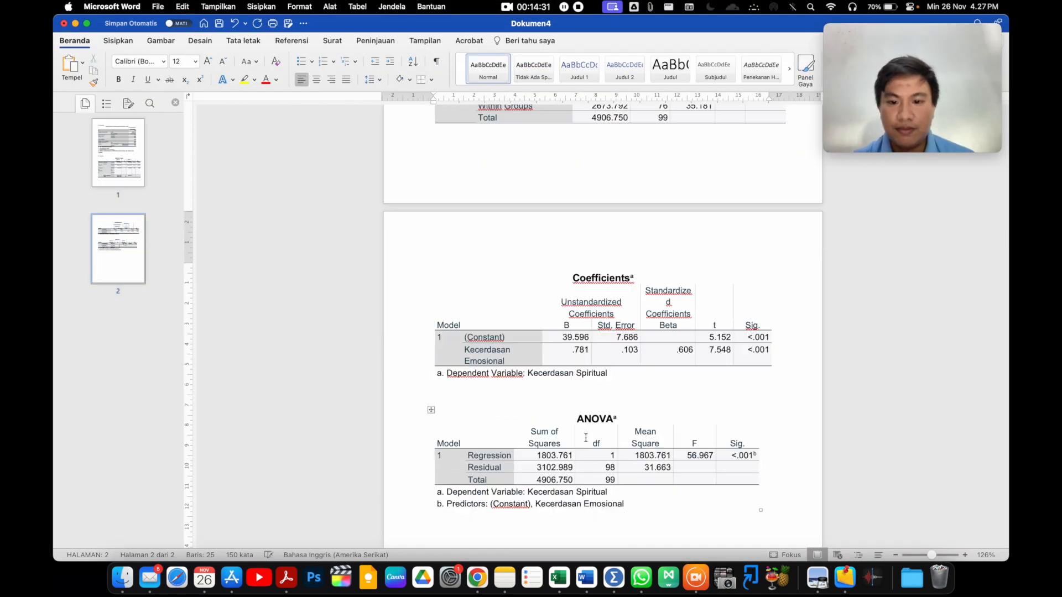
# - Copy the Model Summary table from the SPSS output and paste it below the ANOVA table in Word
pyautogui.hotkey('ctrl', 'Up')
pyautogui.click(719, 454)
pyautogui.click(390, 221)
pyautogui.press('super+c')
pyautogui.hotkey('ctrl', 'Up')
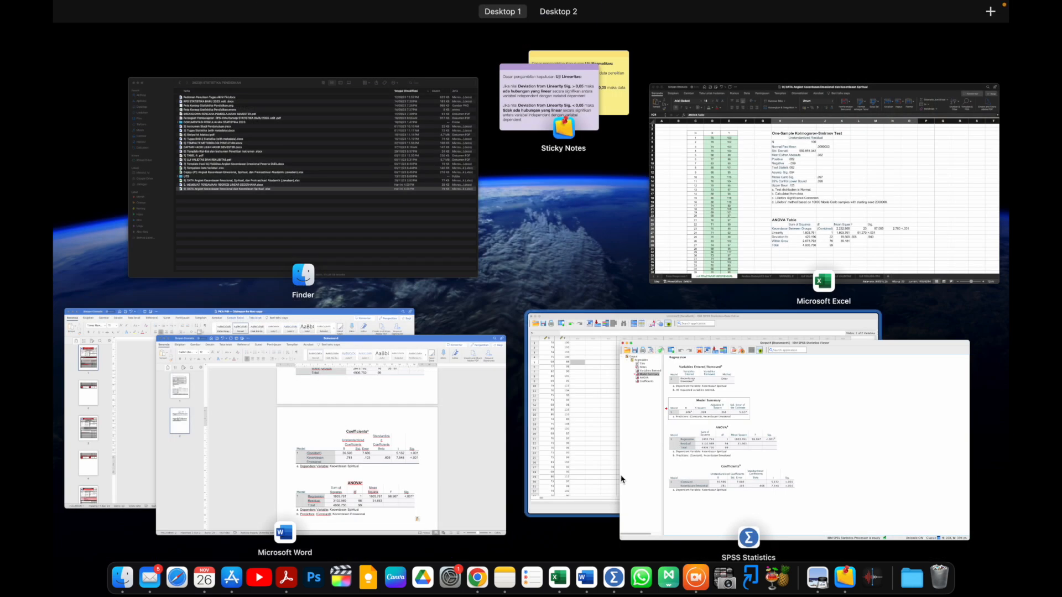
pyautogui.click(458, 467)
pyautogui.press('super+v')
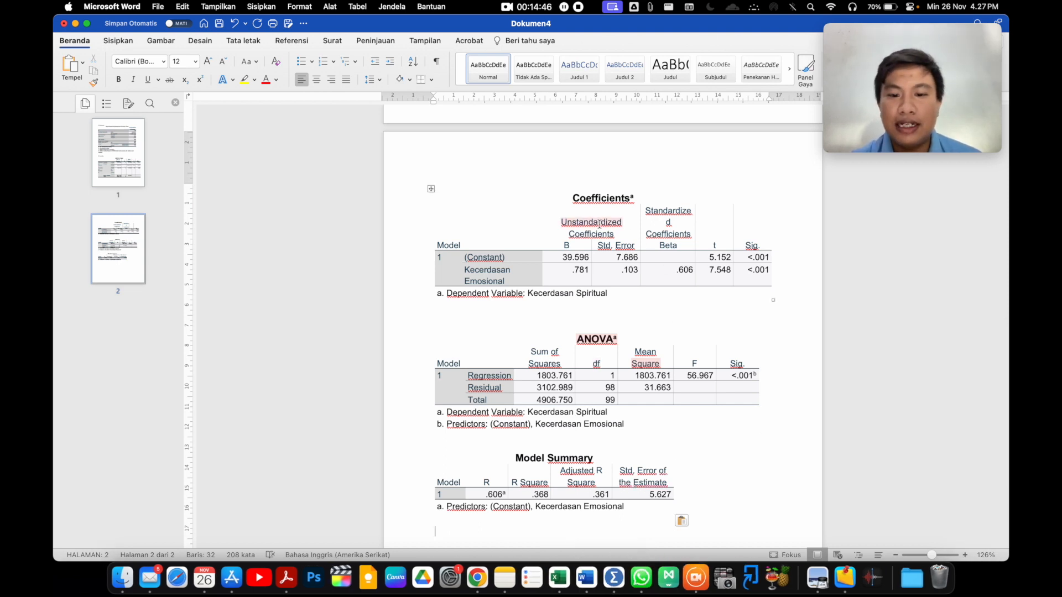
# - Centre the text of the Coefficients, ANOVA and Model Summary tables on the second page
pyautogui.moveTo(513, 508); pyautogui.dragTo(502, 190)
pyautogui.press('super+e')
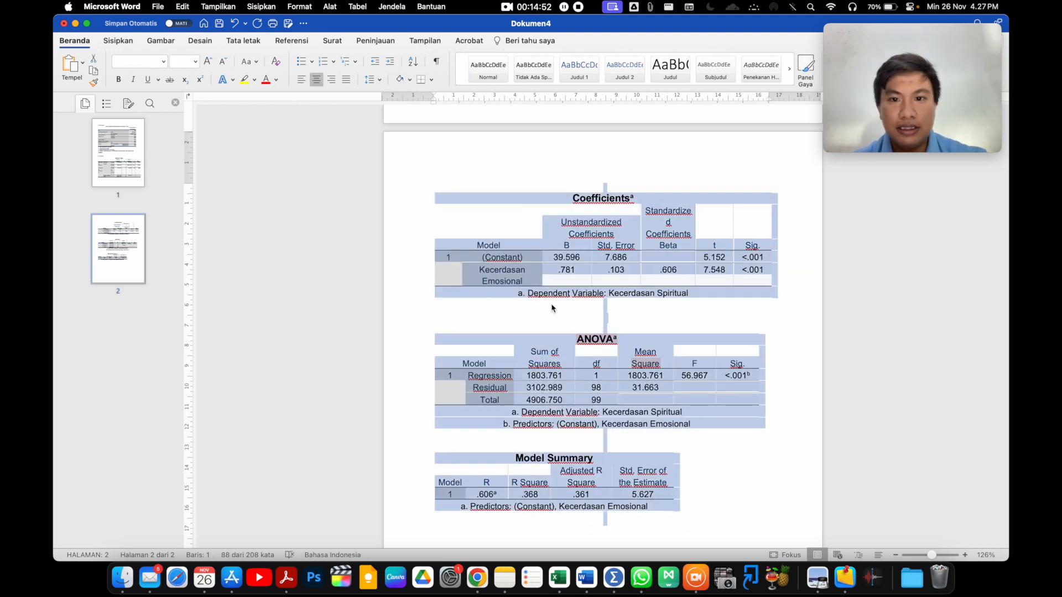
pyautogui.hotkey('ctrl', 'Up')
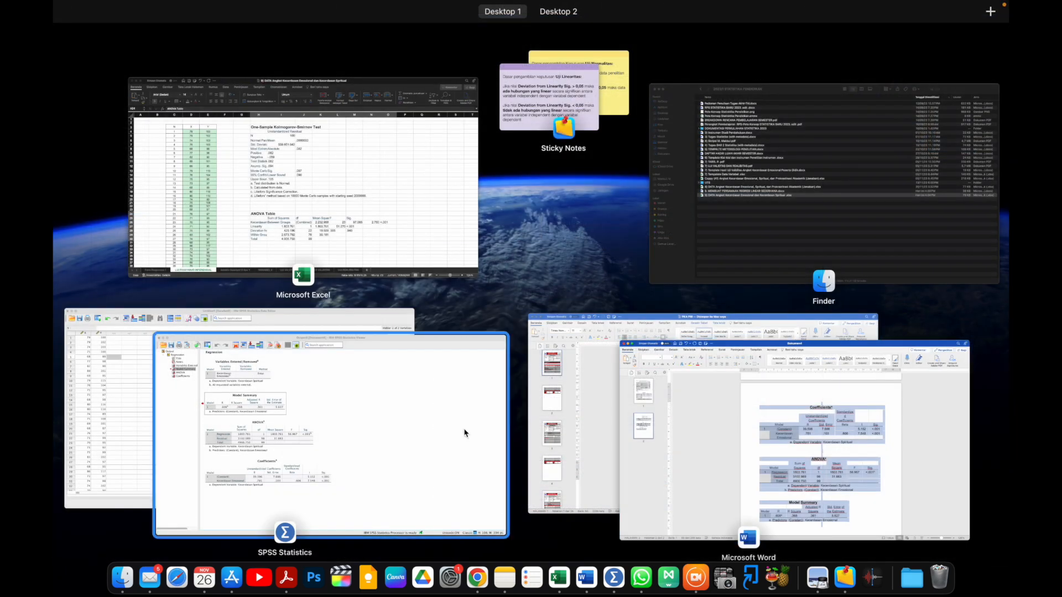
pyautogui.click(777, 449)
# - Copy the three regression tables from Word into the Excel sheet UJI PRASYARAT-INFERENSIAL, starting at cell T3
pyautogui.hotkey('ctrl', 'Up')
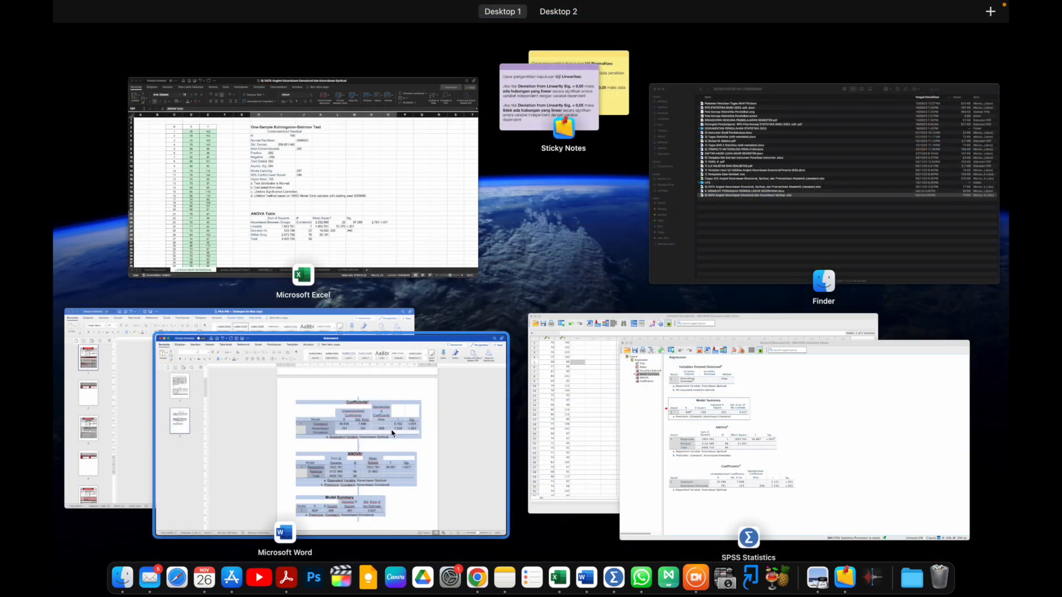
pyautogui.click(399, 436)
pyautogui.hotkey('ctrl', 'Up')
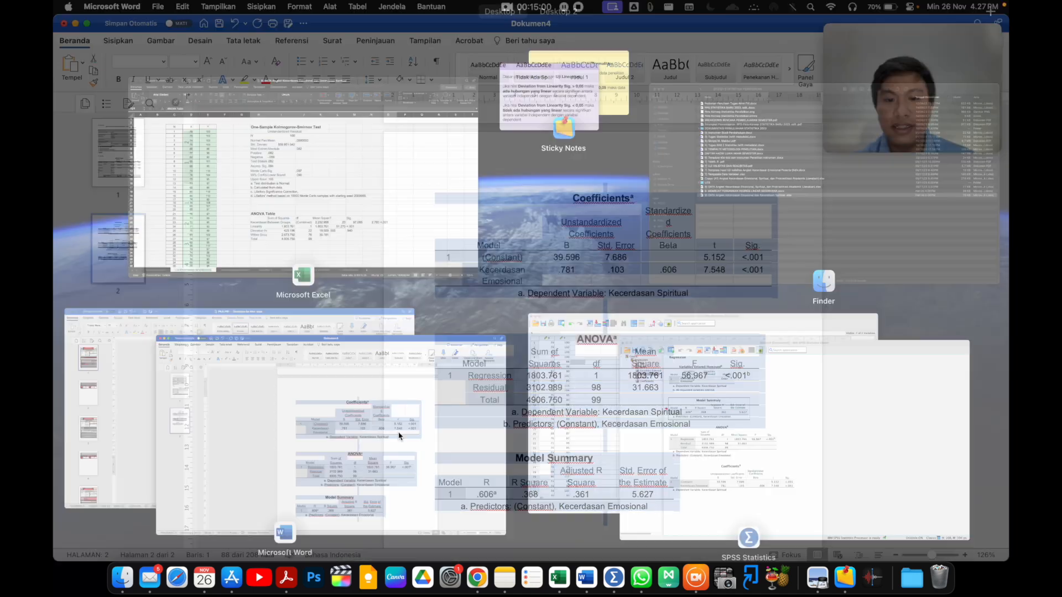
pyautogui.click(354, 277)
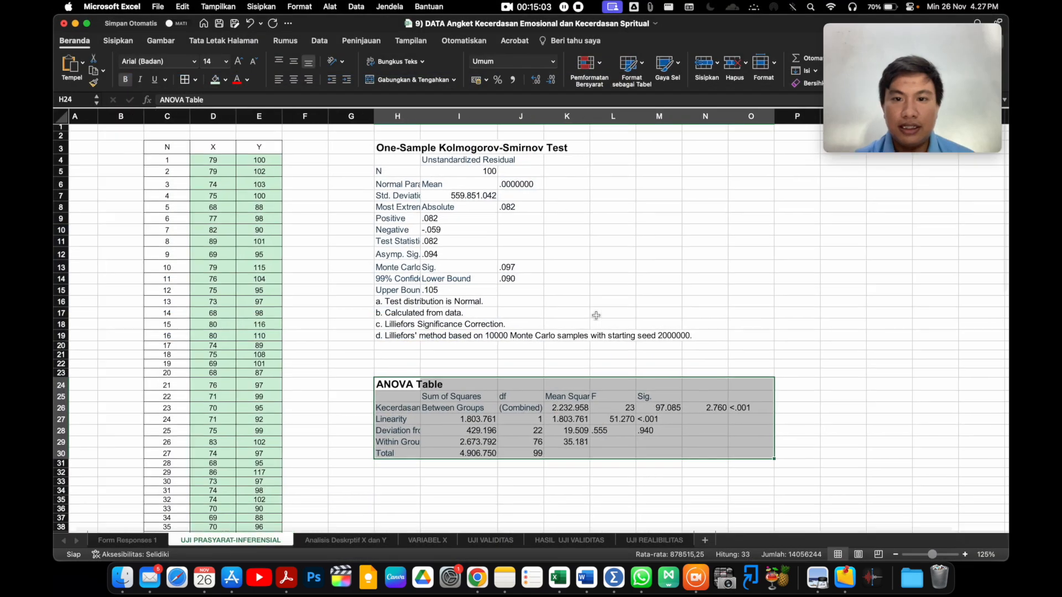
pyautogui.hscroll(5, 595, 316)
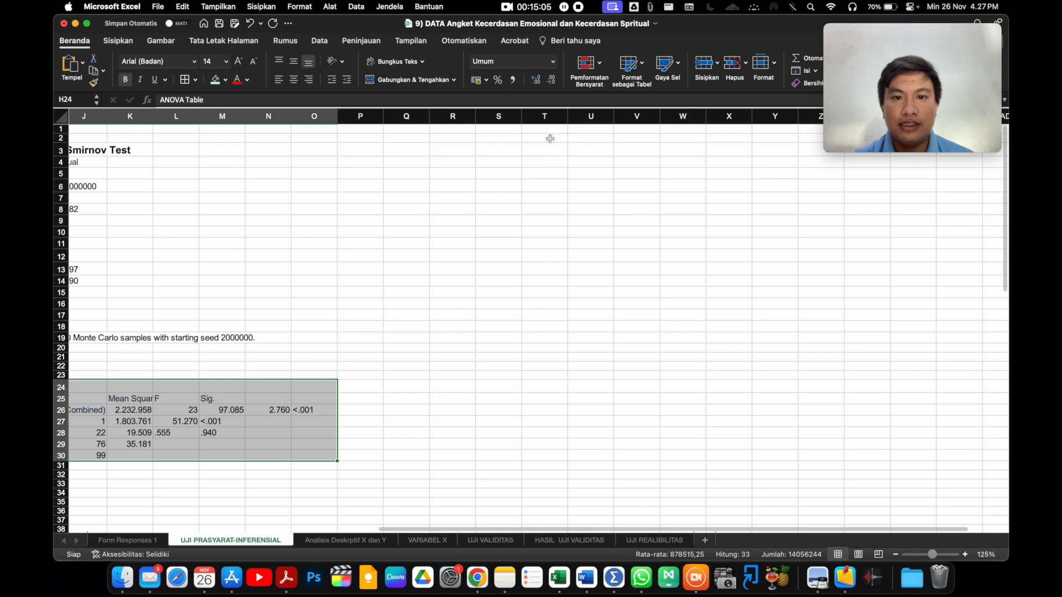
pyautogui.click(548, 155)
pyautogui.press('super+v')
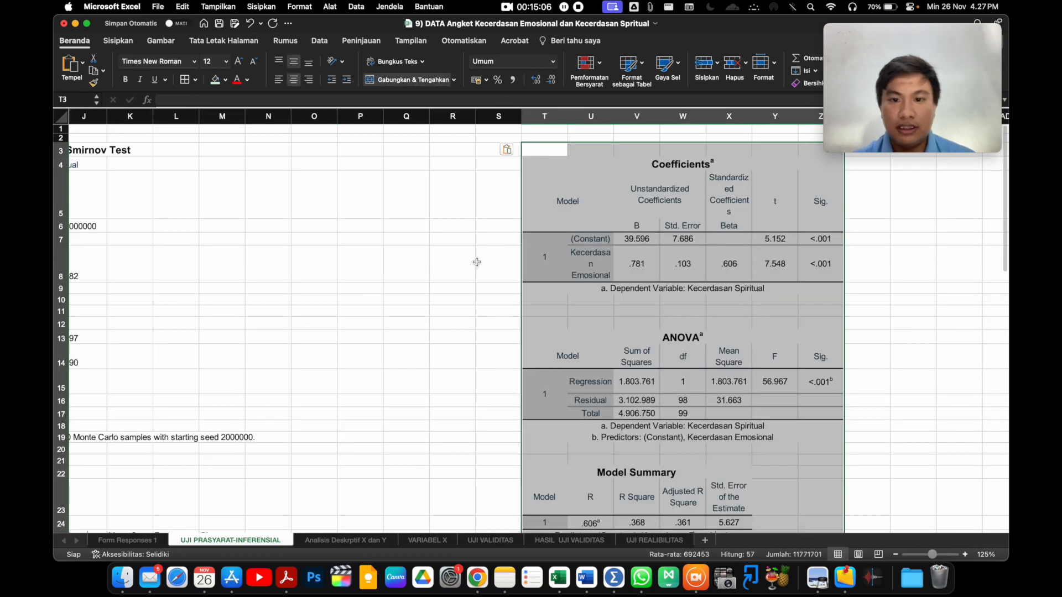
pyautogui.click(453, 299)
# - Review the pasted Coefficients, ANOVA and Model Summary tables beside the normality and linearity results on the sheet
pyautogui.scroll(-5, 453, 304)
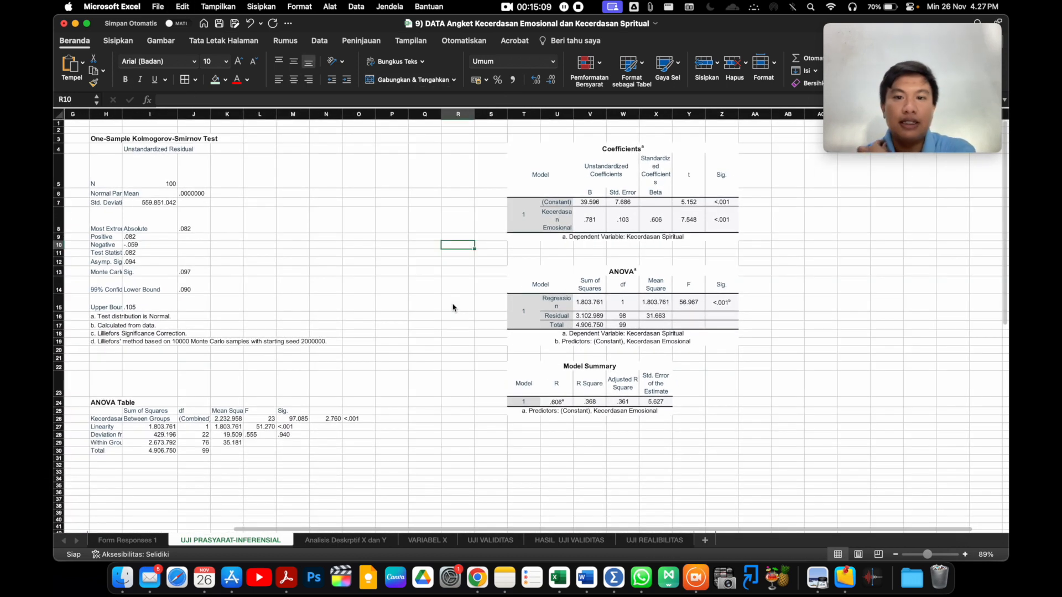
pyautogui.hscroll(-6, 453, 308)
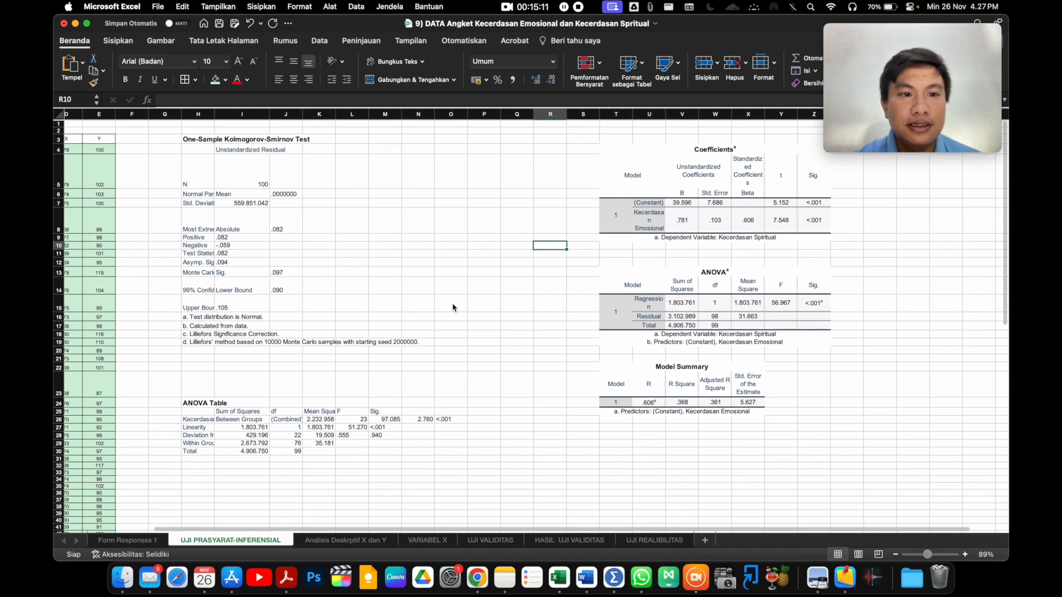
pyautogui.hscroll(1, 453, 308)
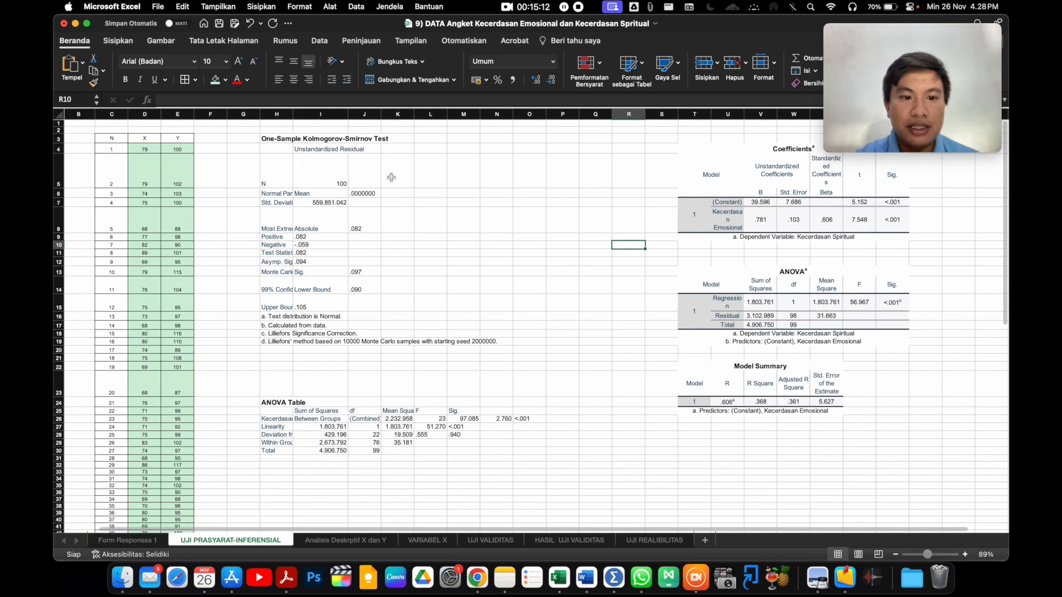
pyautogui.hscroll(4, 391, 177)
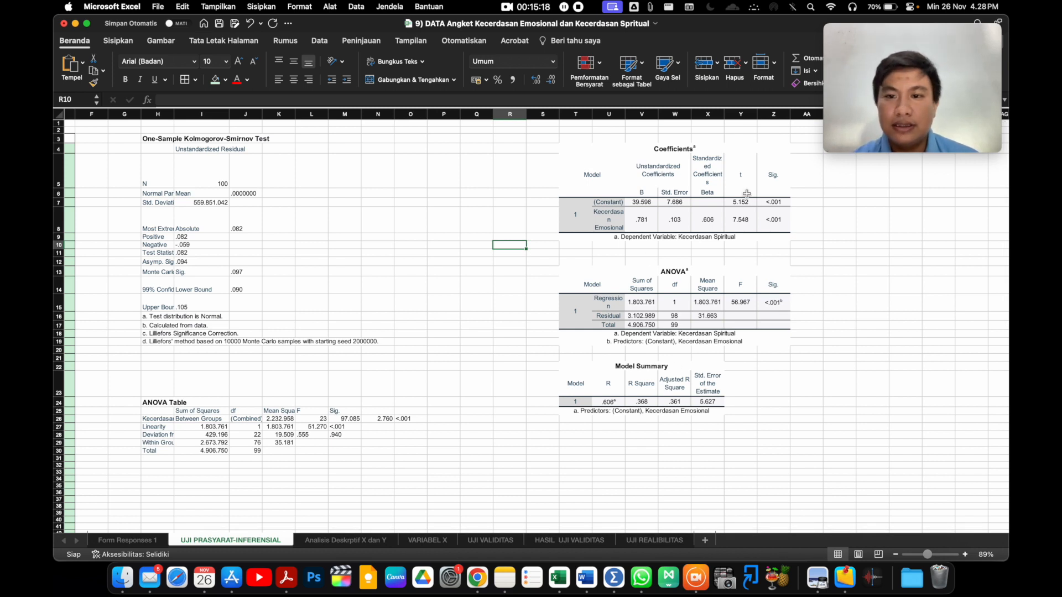
pyautogui.hscroll(2, 681, 188)
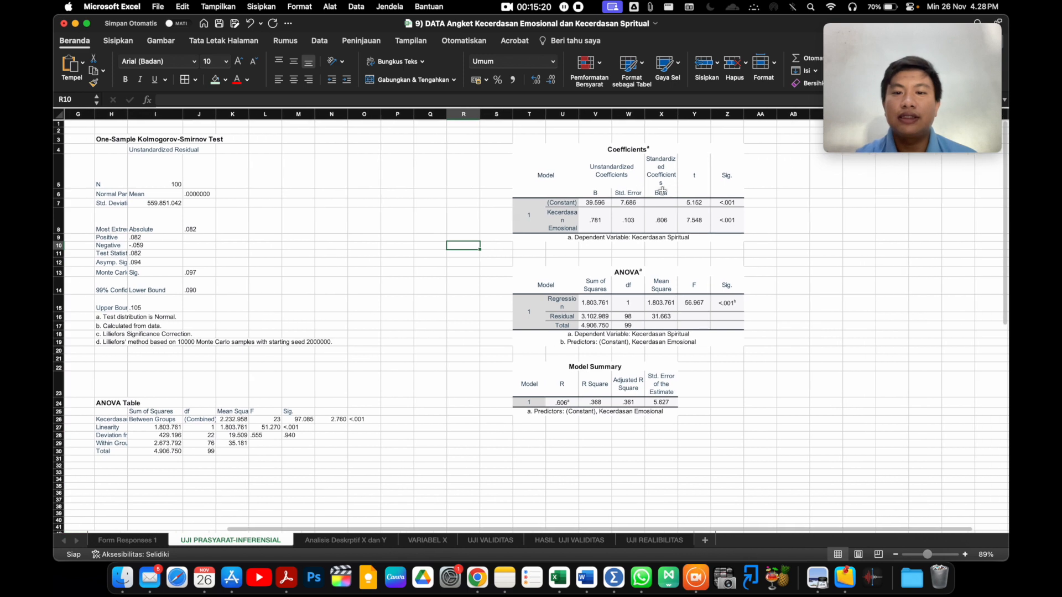
pyautogui.hscroll(-1, 662, 190)
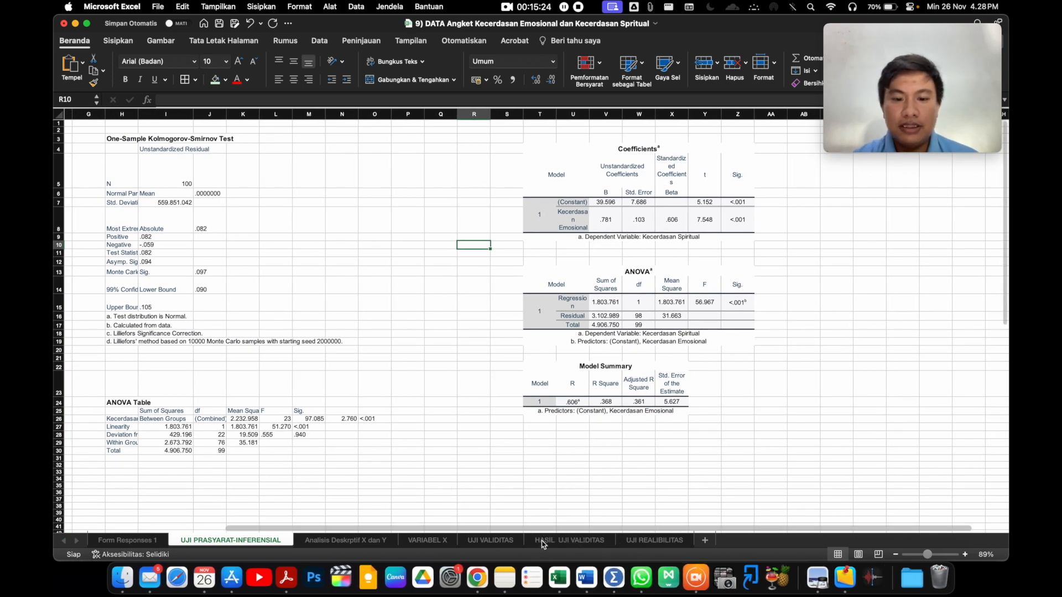
pyautogui.hscroll(-1, 611, 319)
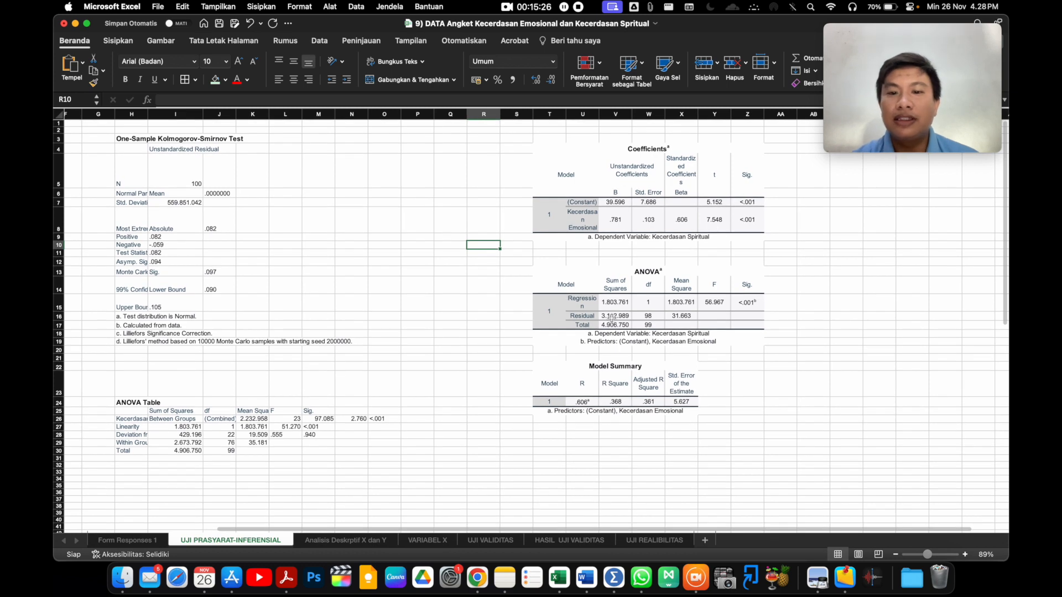
# - Switch to Finder and open "9. MEMBUAT PERSAMAAN REGRESI LINEAR SEDERHANA.docx" from the 2023/1 STATISTIKA PENDIDIKAN folder
pyautogui.click(589, 575)
pyautogui.hotkey('ctrl', 'Up')
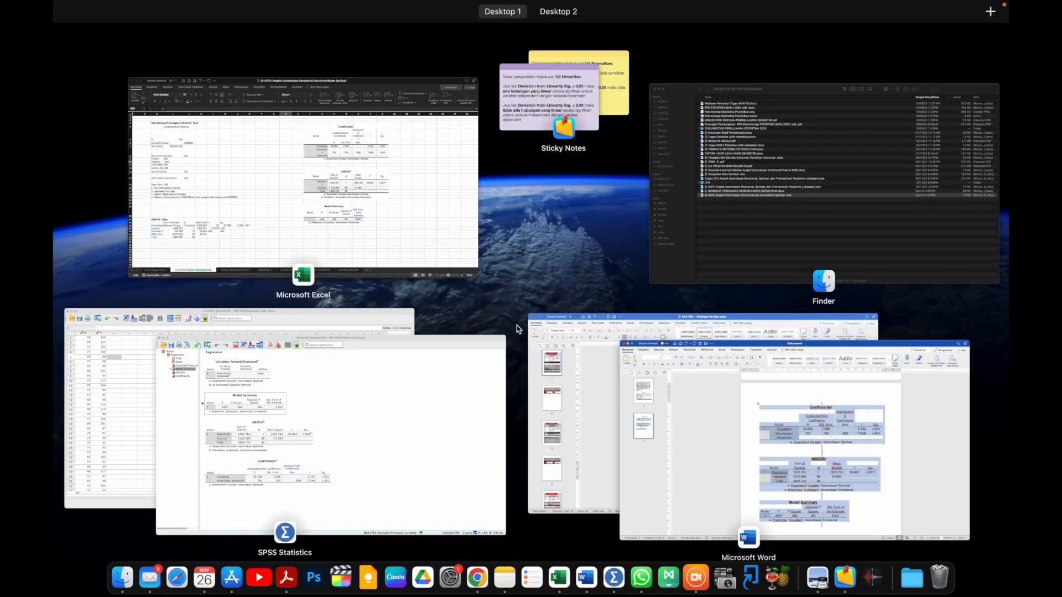
pyautogui.click(122, 580)
pyautogui.keyDown('super'); pyautogui.click(275, 315); pyautogui.keyUp('super')
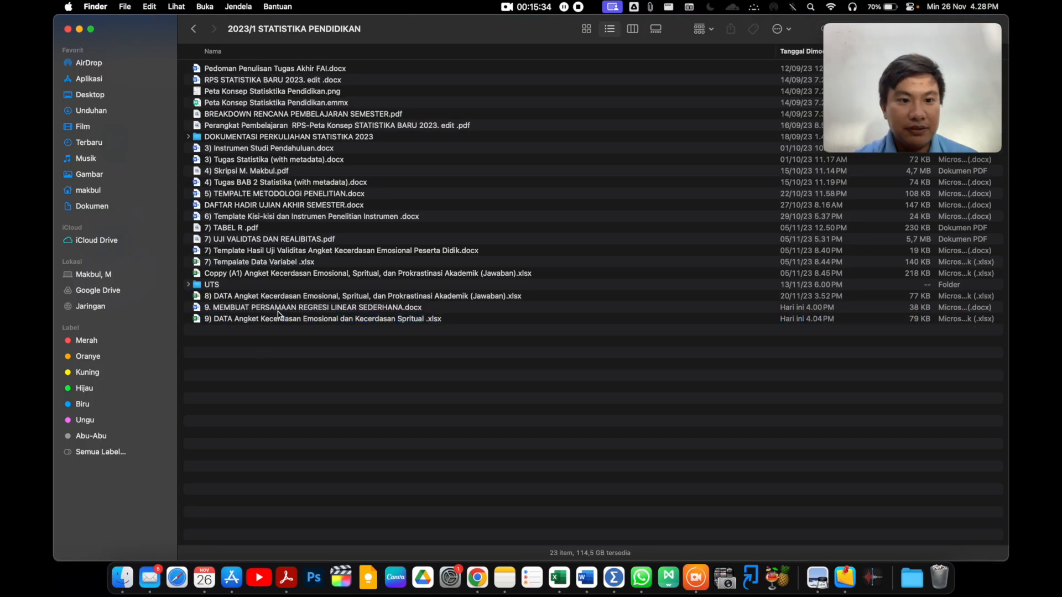
pyautogui.doubleClick(291, 311)
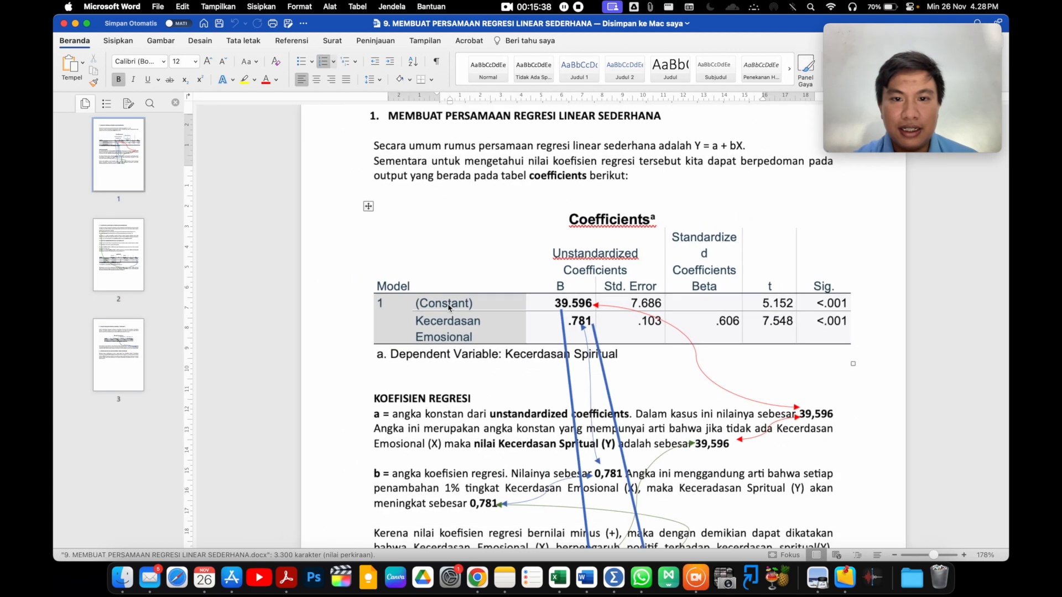
# - Read how the Coefficients table gives the constant a, the coefficient b and the equation Y = a + bX
pyautogui.scroll(-1, 448, 305)
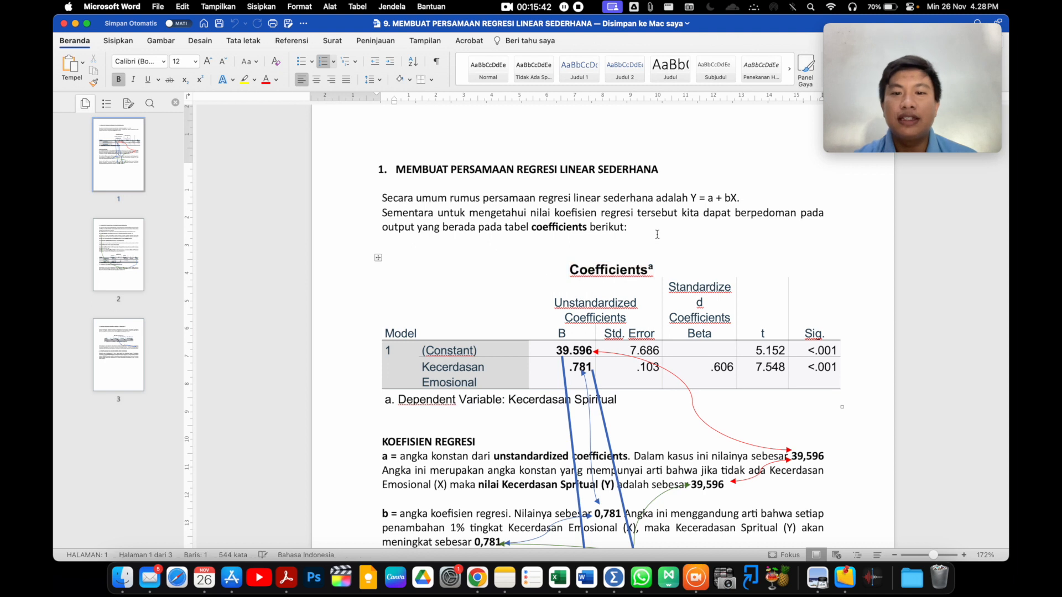
pyautogui.click(558, 249)
pyautogui.scroll(-2, 471, 273)
pyautogui.scroll(1, 471, 272)
pyautogui.scroll(-3, 542, 250)
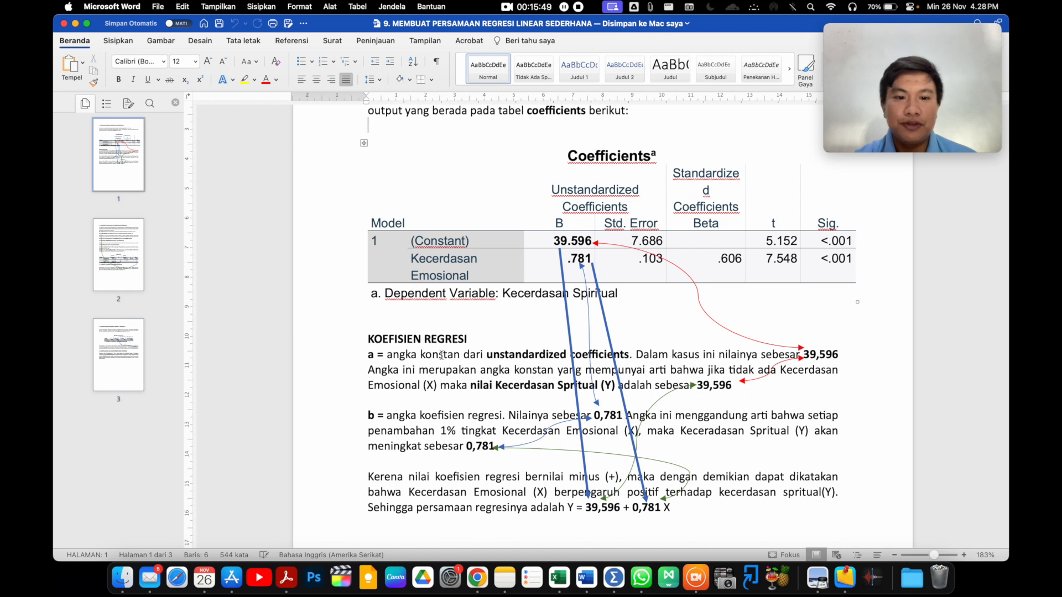
pyautogui.scroll(-2, 441, 356)
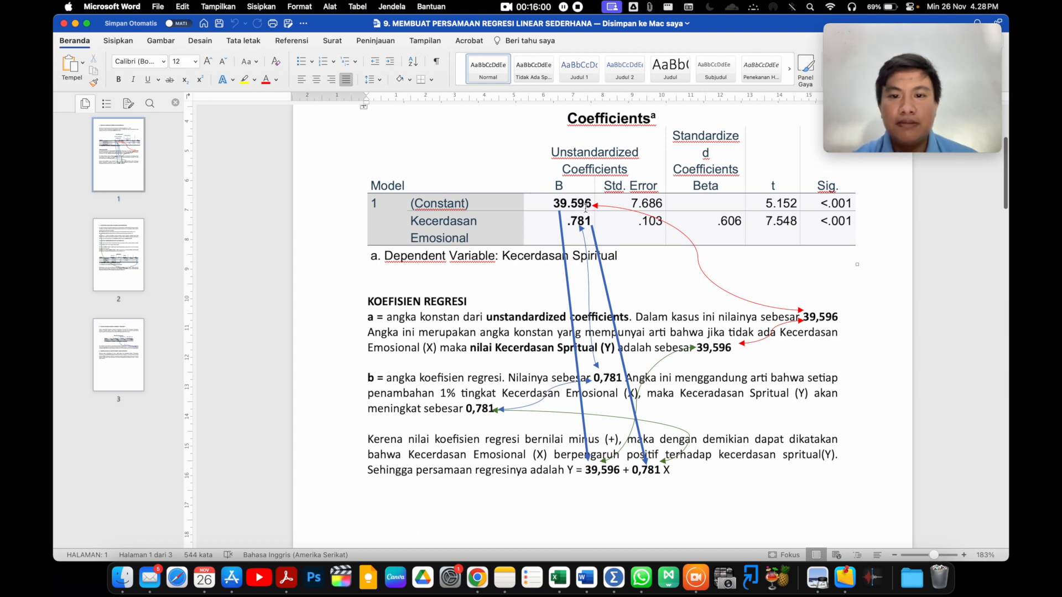
pyautogui.scroll(-2, 677, 284)
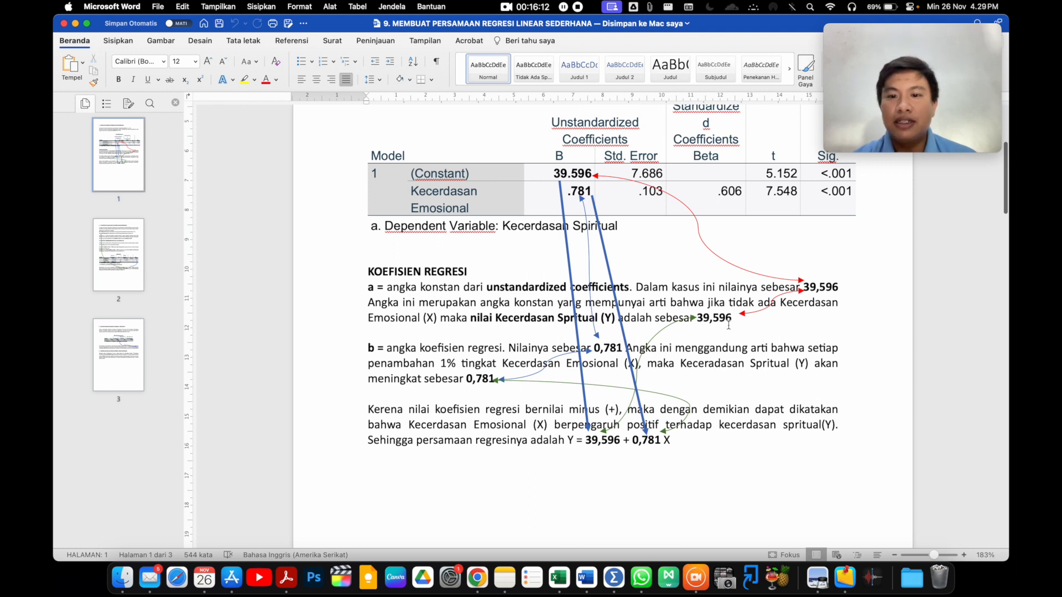
# - Read the KOEFISIEN REGRESI explanation of constant a and coefficient b against the Coefficients table, including the effect of a 1% increase in X
pyautogui.scroll(1, 732, 324)
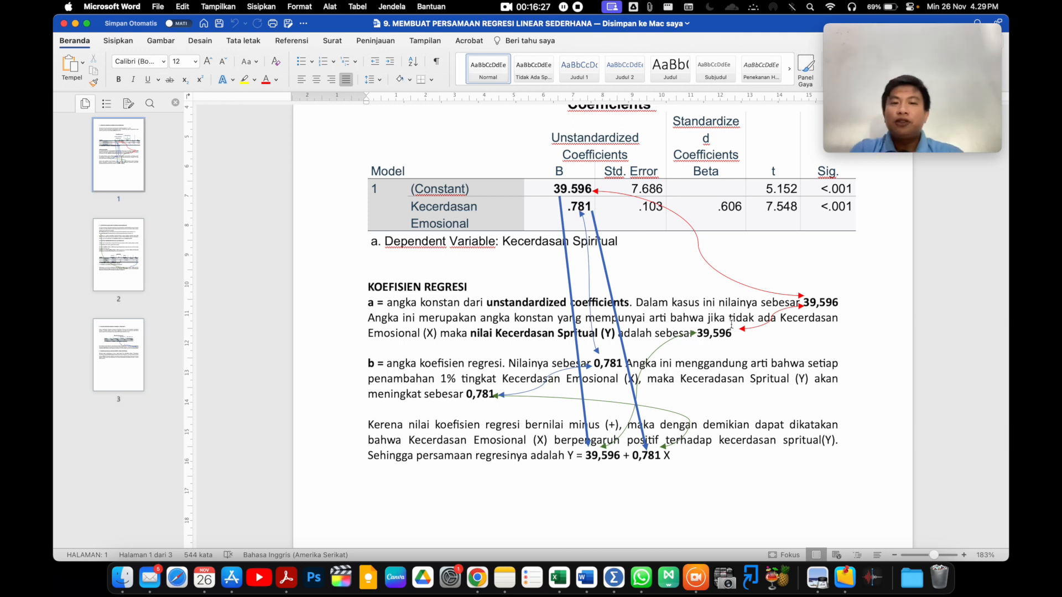
pyautogui.scroll(1, 732, 324)
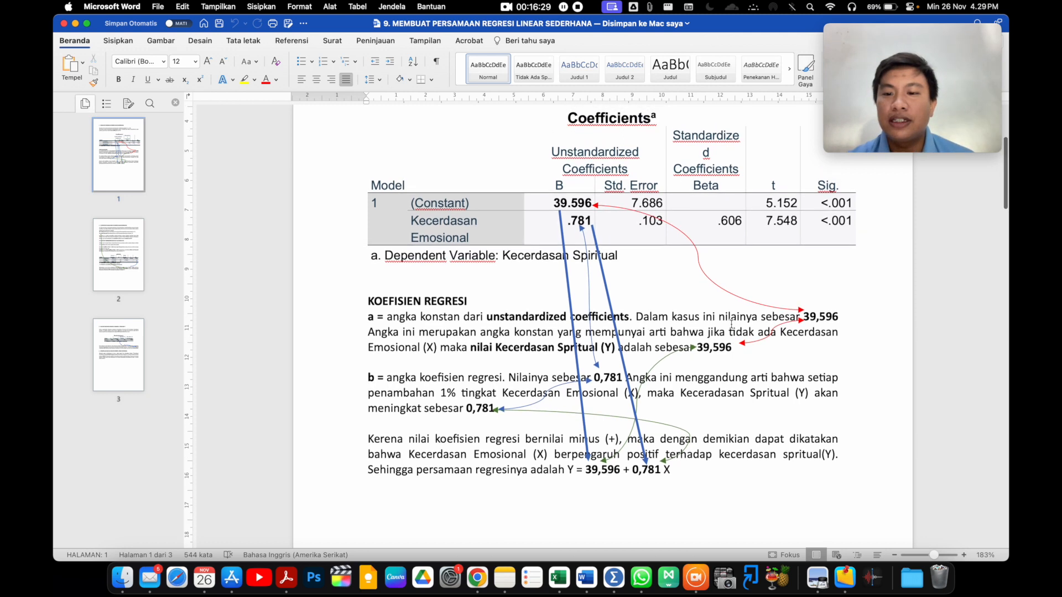
pyautogui.scroll(-2, 732, 324)
pyautogui.scroll(1, 732, 324)
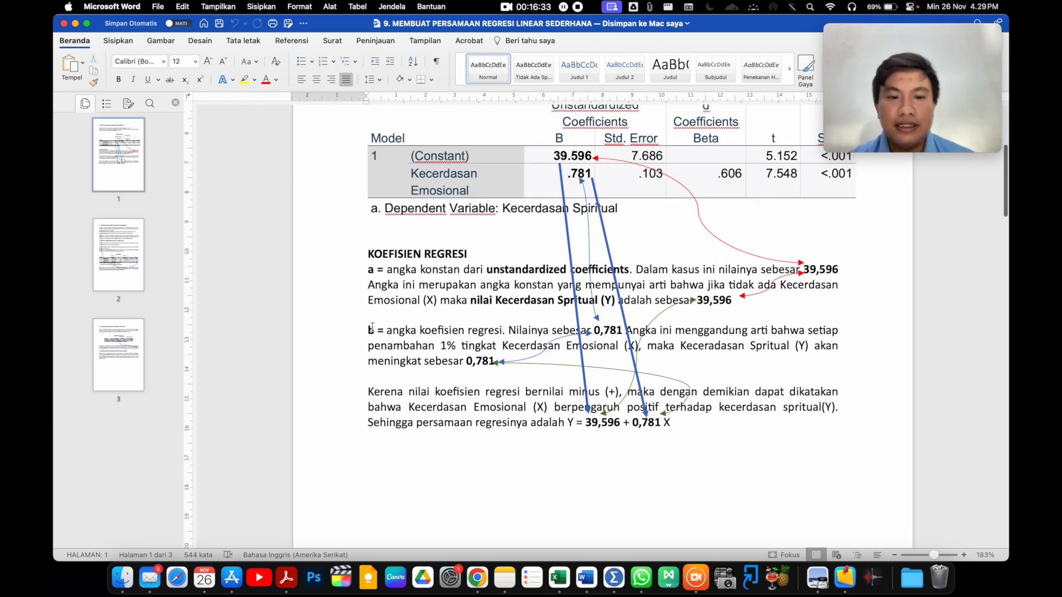
pyautogui.moveTo(368, 329); pyautogui.dragTo(376, 332)
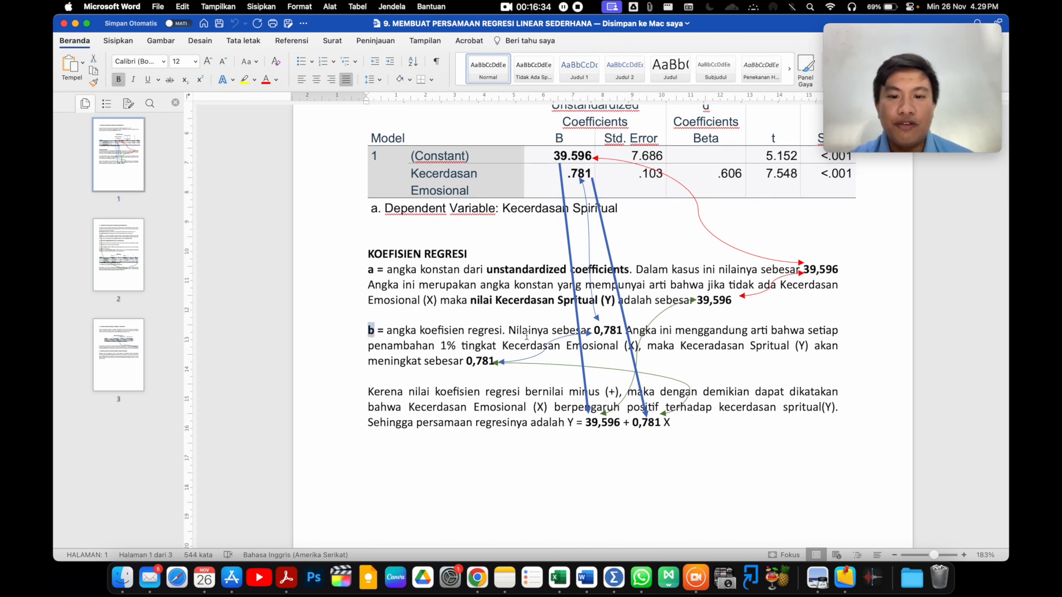
pyautogui.scroll(-1, 619, 335)
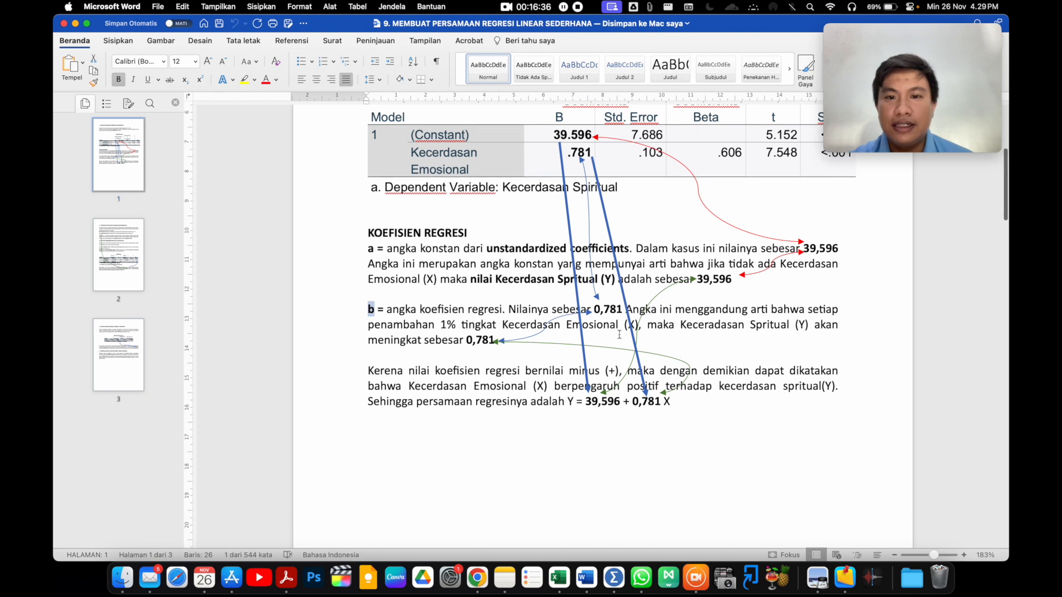
pyautogui.click(590, 312)
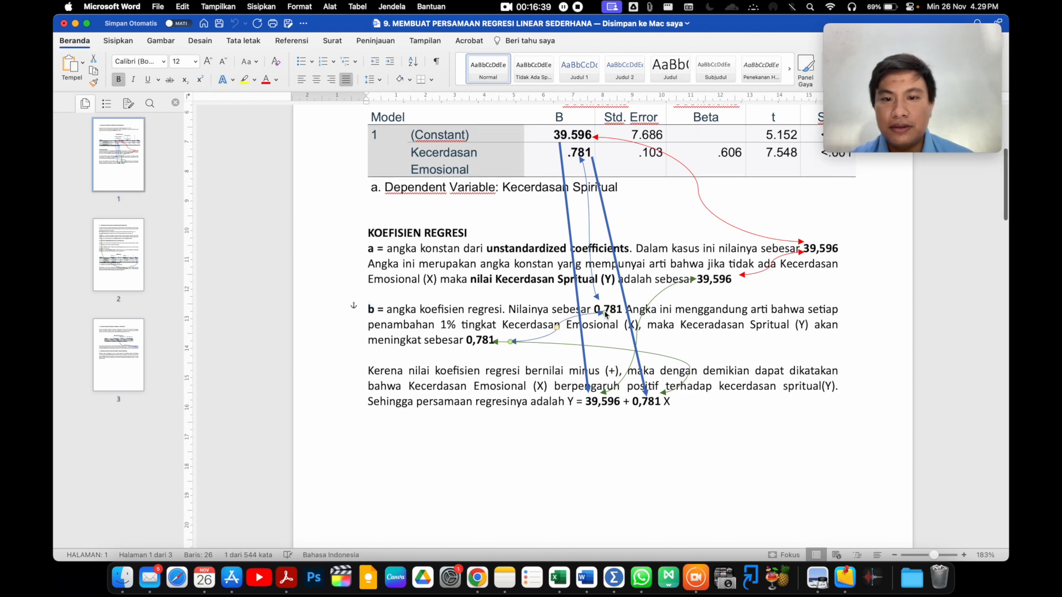
pyautogui.click(569, 154)
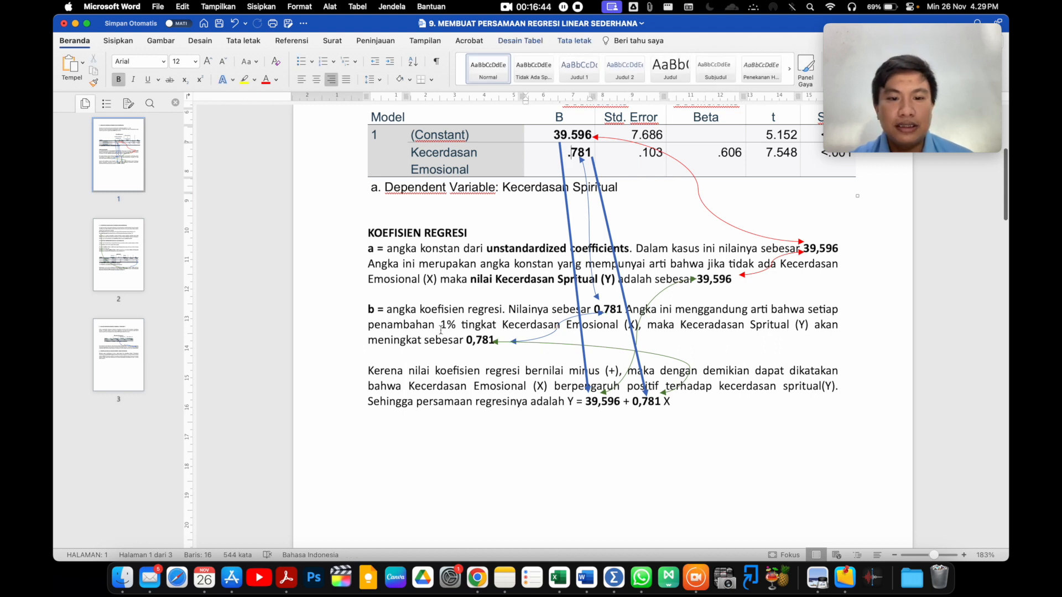
pyautogui.moveTo(441, 325); pyautogui.dragTo(456, 326)
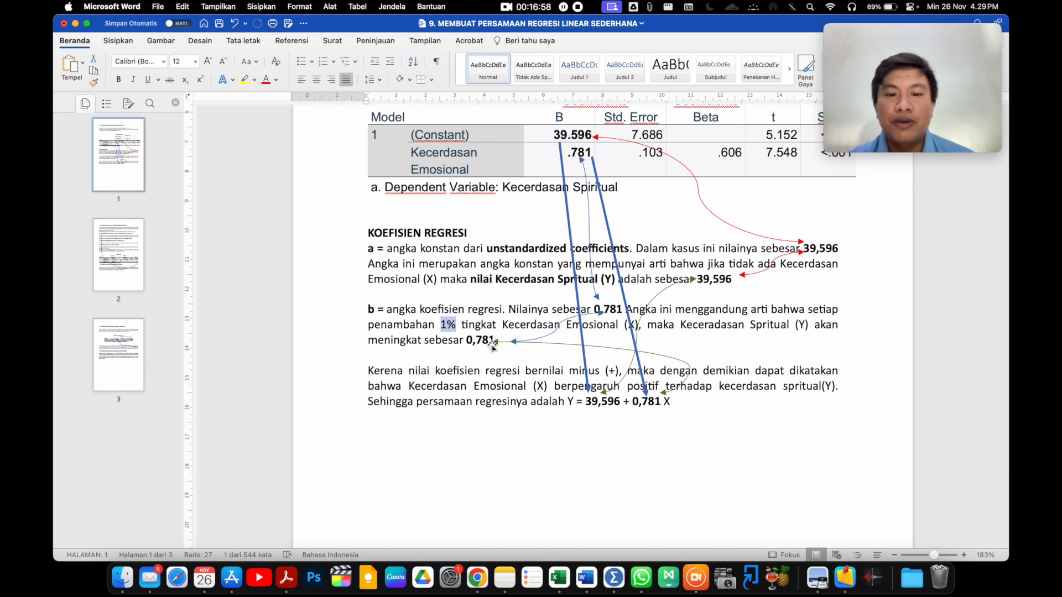
# - Replace the word "minus" with "plus" in the sentence about the sign of the regression coefficient
pyautogui.scroll(-1, 492, 347)
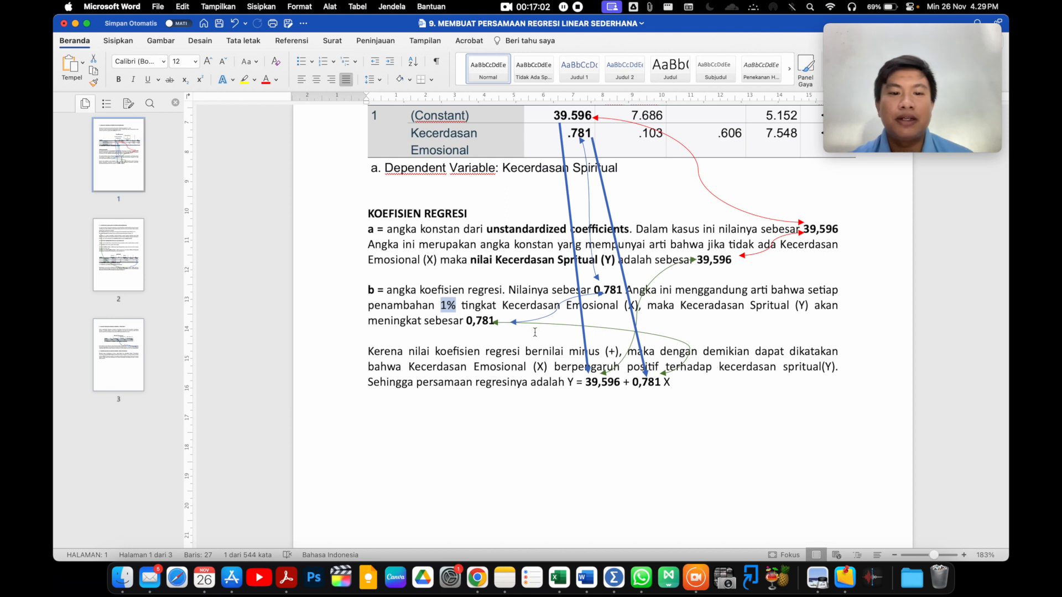
pyautogui.scroll(-2, 476, 358)
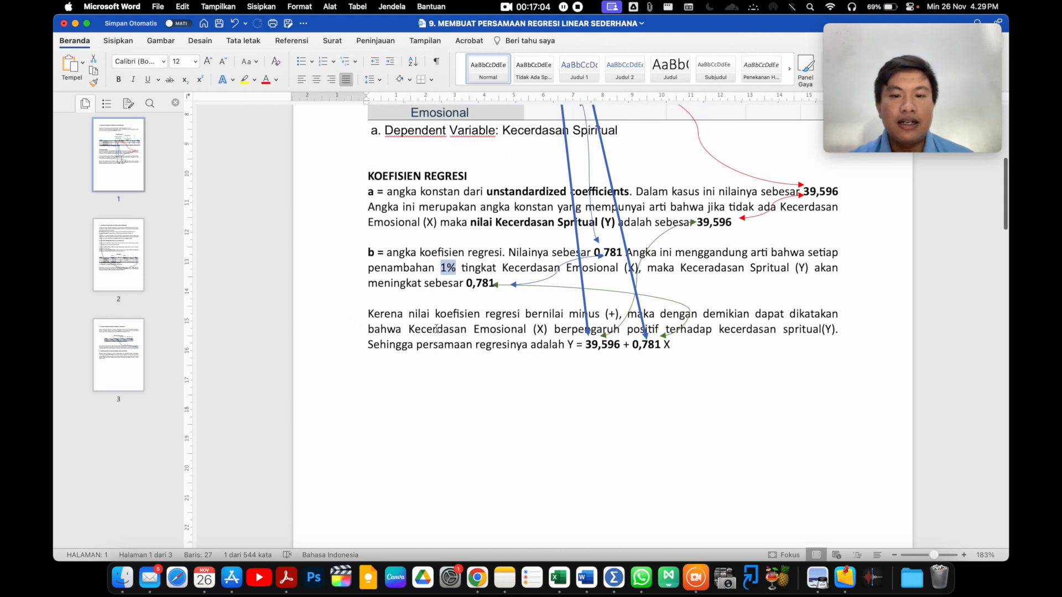
pyautogui.doubleClick(577, 314)
pyautogui.write('plus')
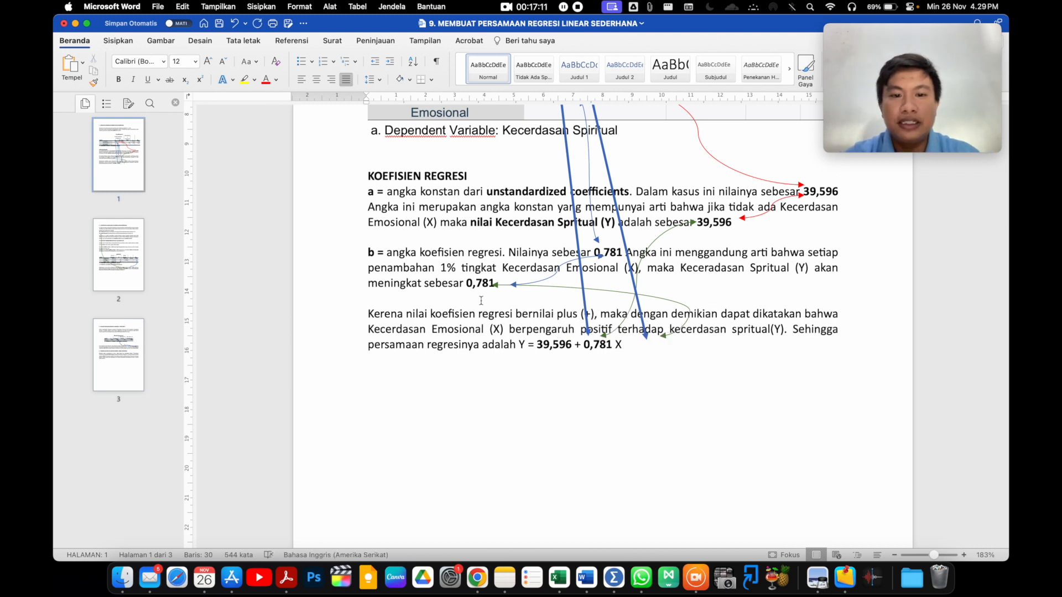
# - Compare the regression equation in the closing paragraph with the unstandardized B values in the Coefficients table
pyautogui.scroll(5, 471, 264)
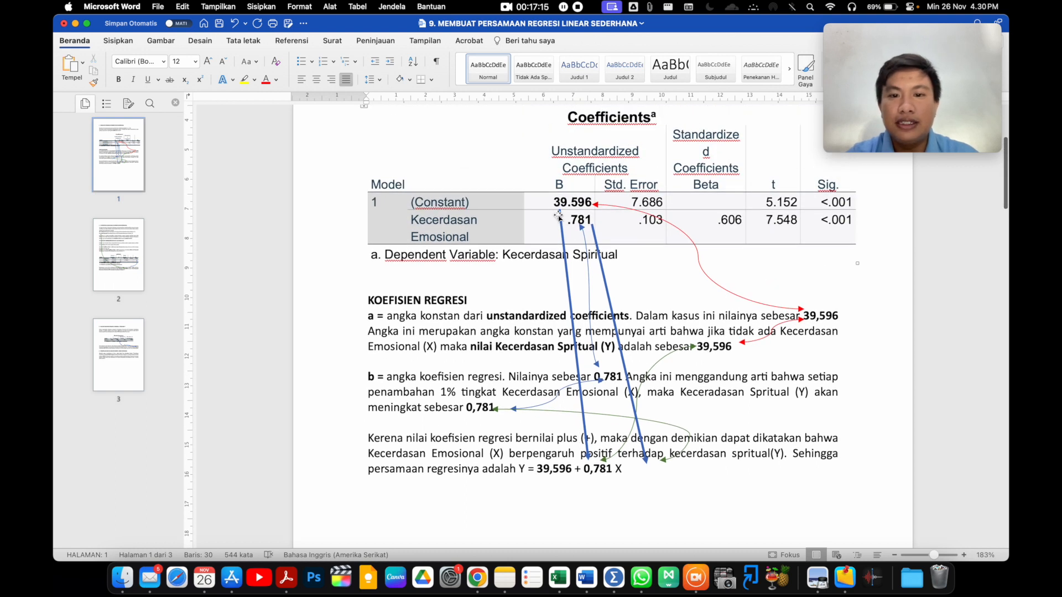
pyautogui.scroll(-3, 597, 399)
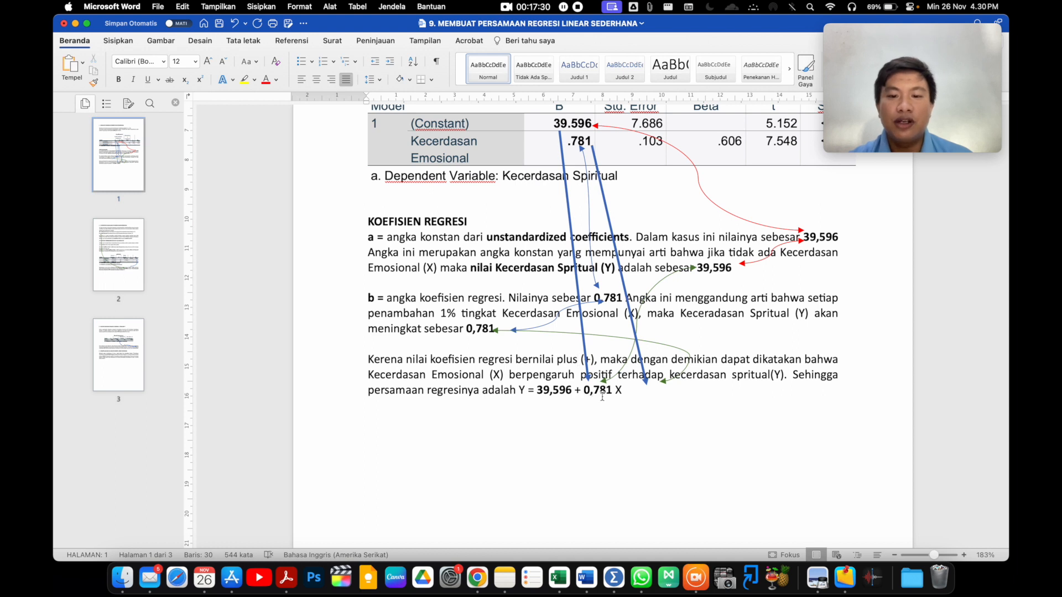
pyautogui.scroll(-1, 606, 396)
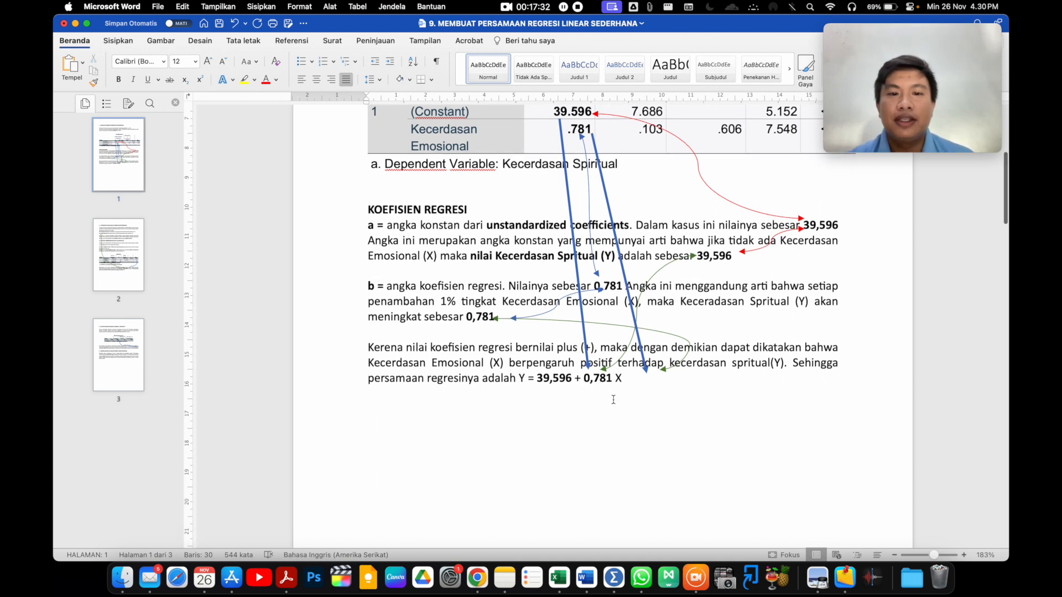
pyautogui.scroll(5, 613, 400)
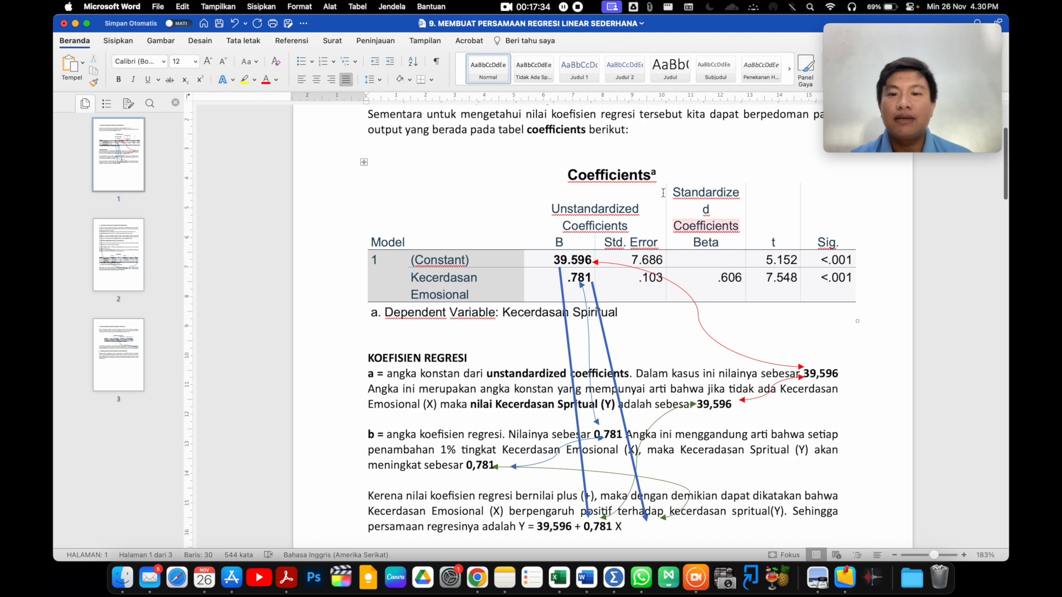
pyautogui.scroll(-15, 543, 406)
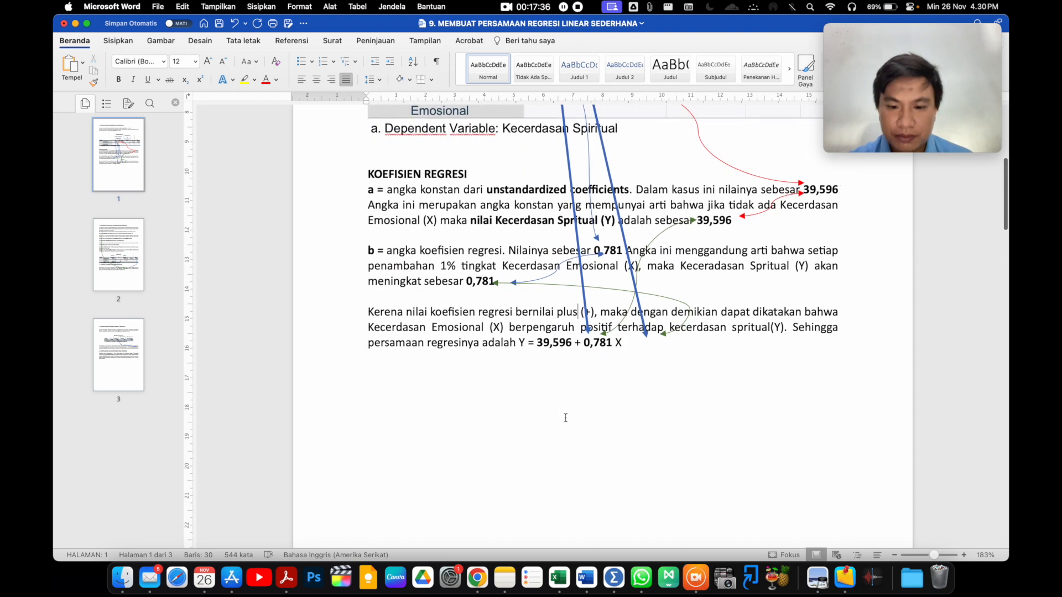
# - Read section 2, UJI HIPOTESIS DALAM ANALISIS REGRESI LINEAR SEDERHANA, focusing on the H0 and Ha statements about X and Y
pyautogui.scroll(-3, 565, 416)
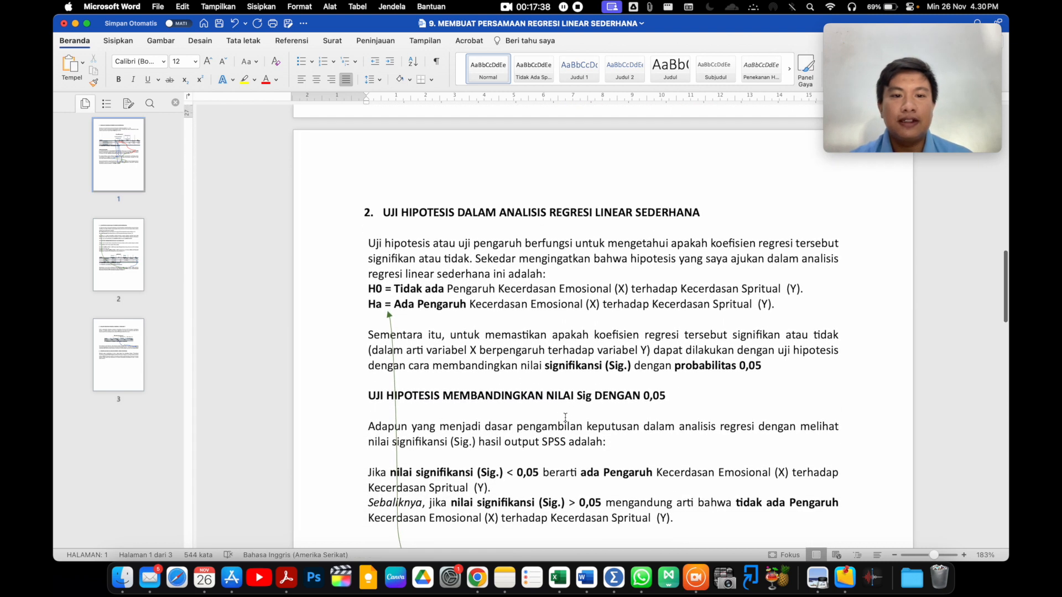
pyautogui.scroll(5, 564, 418)
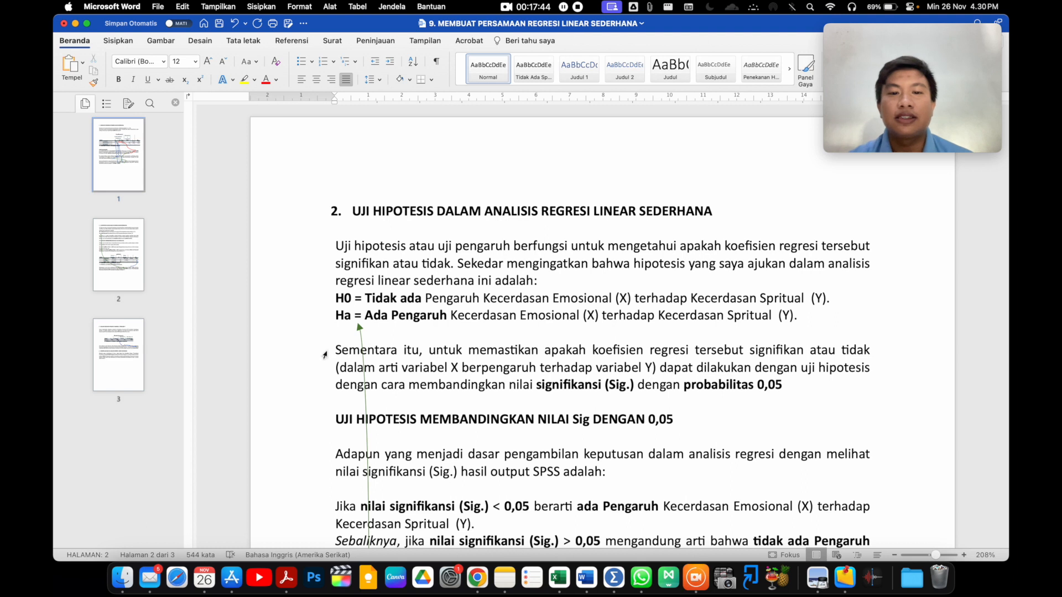
pyautogui.moveTo(484, 299); pyautogui.dragTo(811, 300)
pyautogui.scroll(-2, 459, 308)
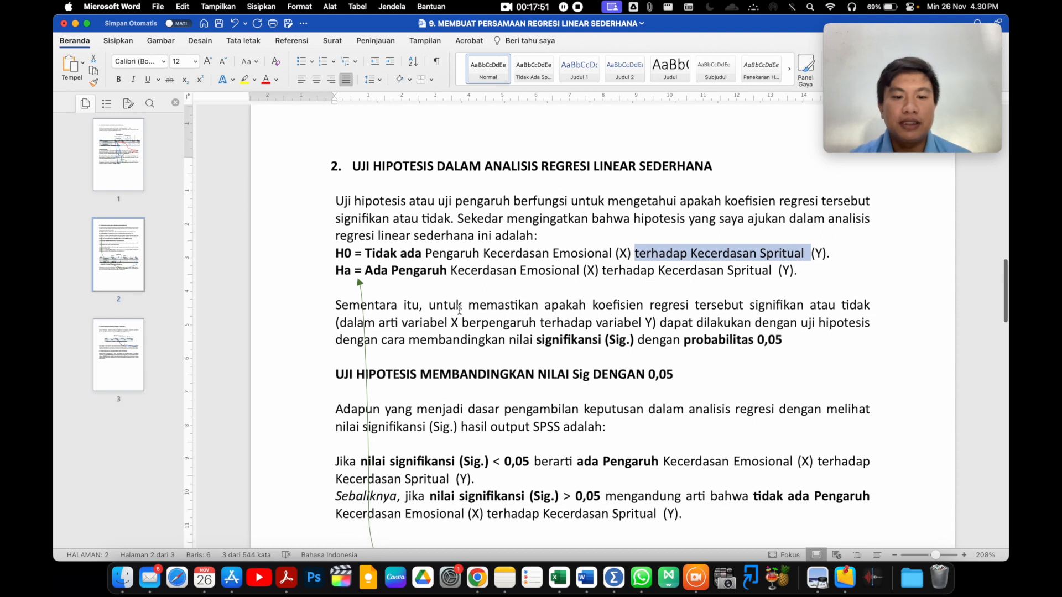
pyautogui.scroll(-2, 459, 308)
pyautogui.scroll(-6, 382, 355)
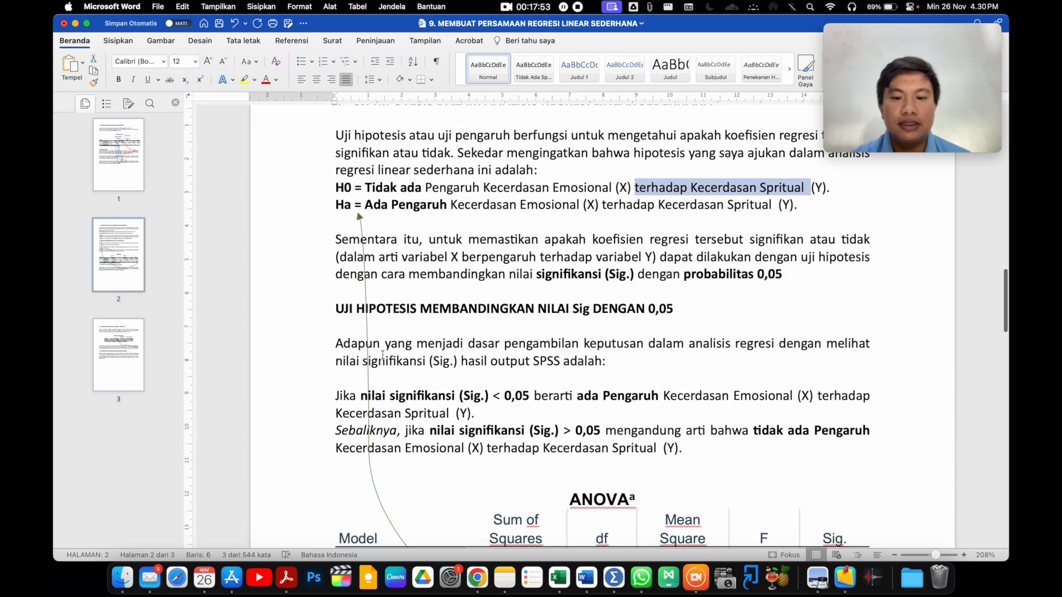
pyautogui.scroll(6, 382, 355)
pyautogui.scroll(-1, 376, 354)
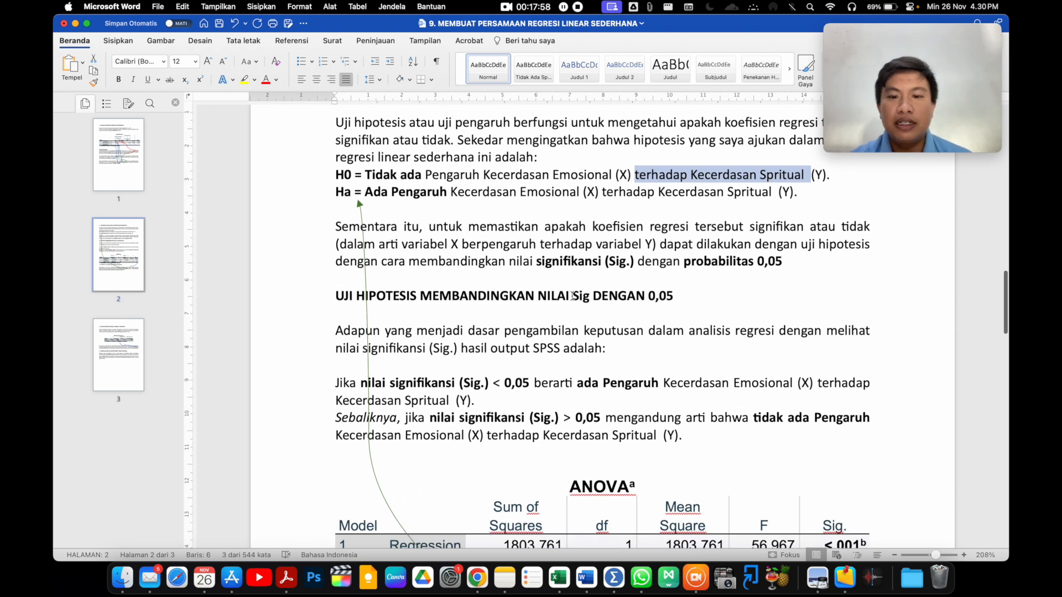
# - Study the decision rule that compares the Sig. value with 0,05 to judge the influence of X on Y
pyautogui.doubleClick(584, 297)
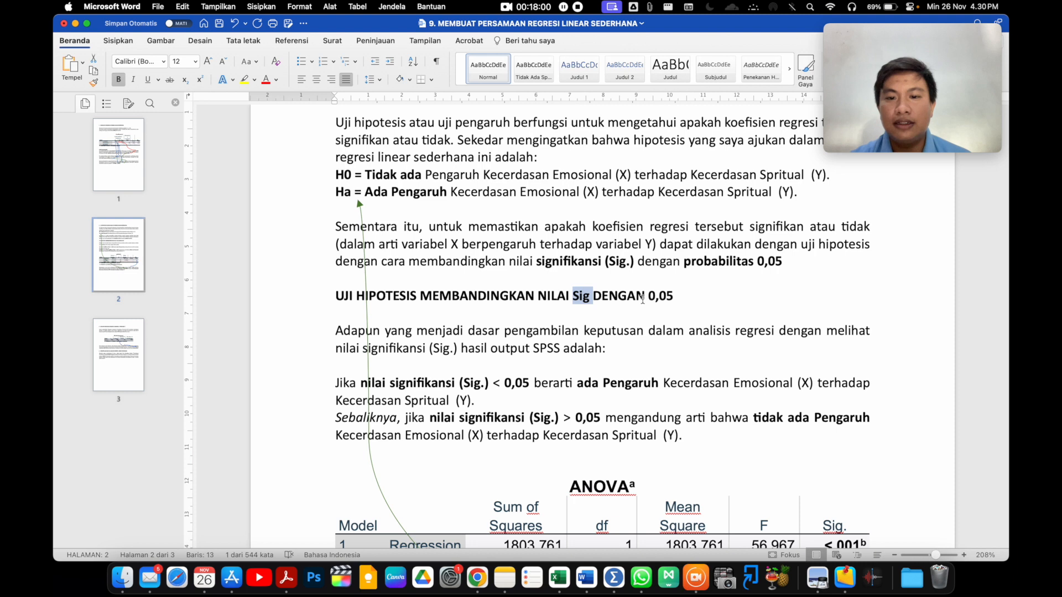
pyautogui.scroll(-1, 652, 304)
pyautogui.scroll(-2, 655, 305)
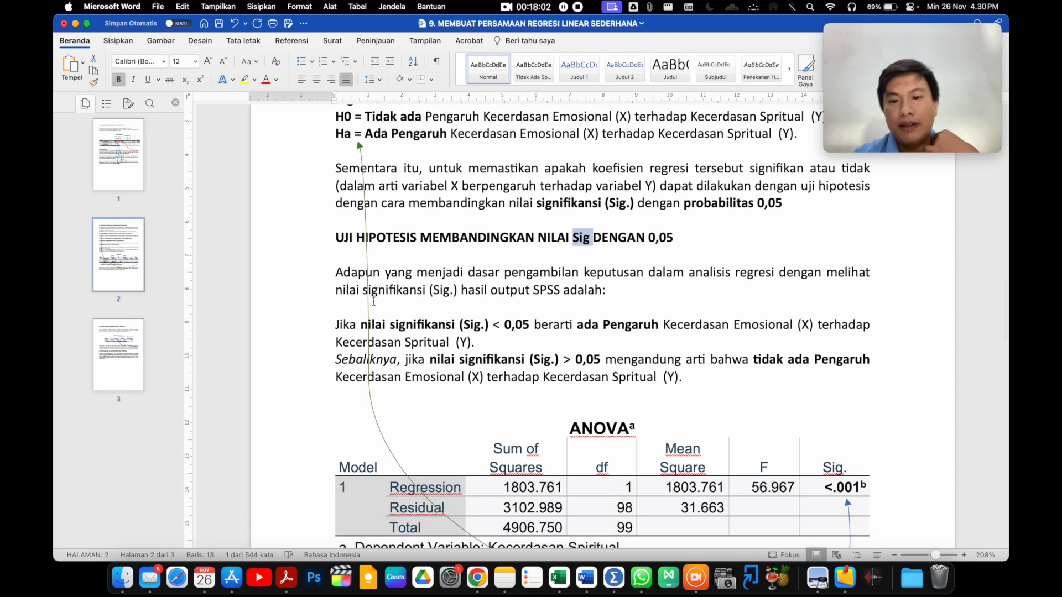
pyautogui.scroll(-1, 374, 301)
pyautogui.scroll(-2, 497, 341)
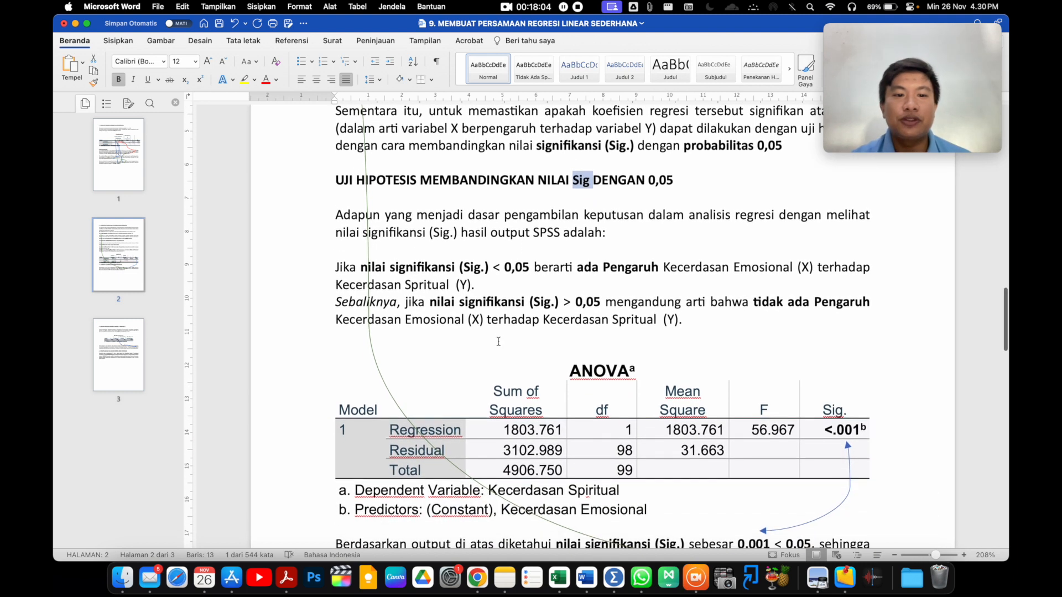
pyautogui.click(499, 288)
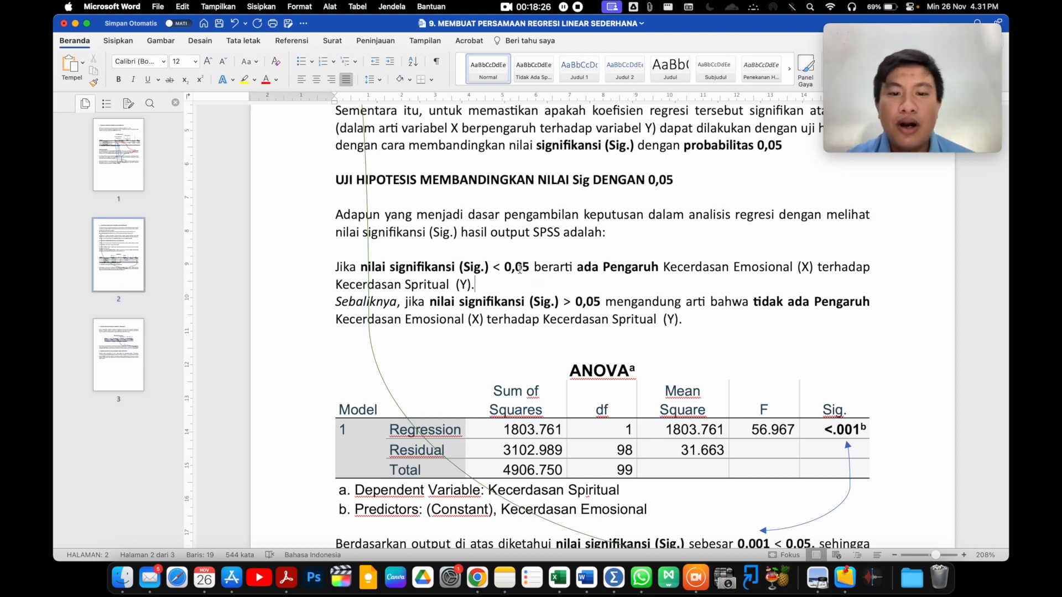
pyautogui.scroll(-1, 537, 276)
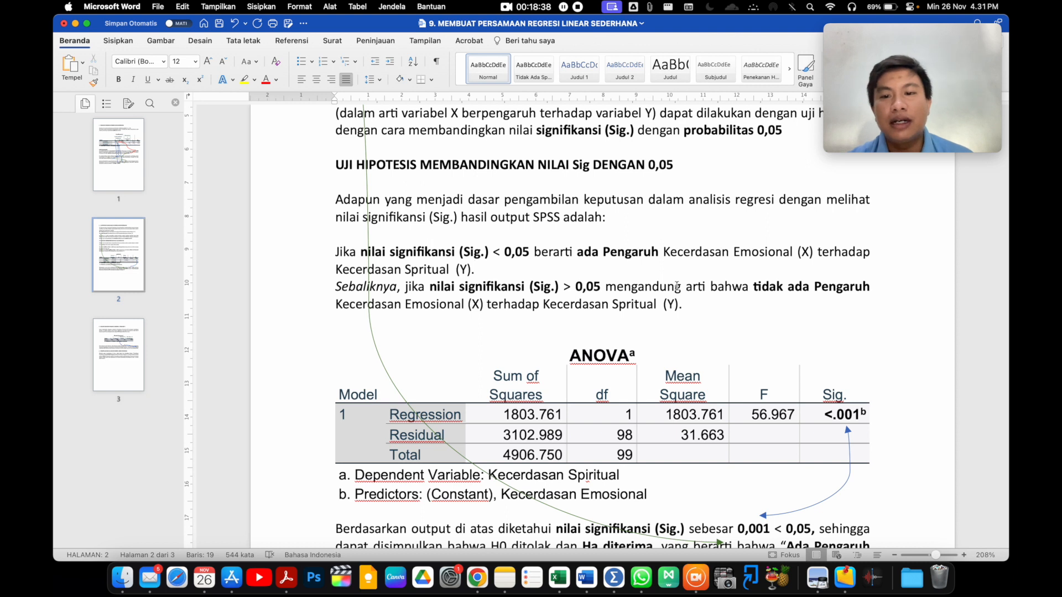
# - Examine the ANOVA table's Sig. value and the conclusion paragraph below it, checking them against the H0 and Ha statements
pyautogui.scroll(-5, 837, 287)
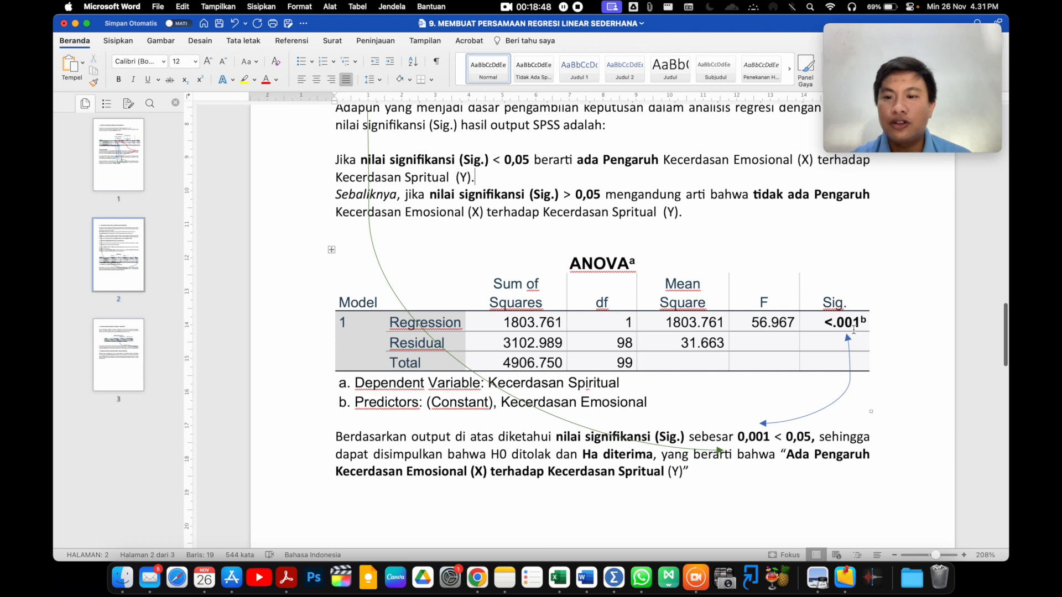
pyautogui.scroll(-2, 853, 330)
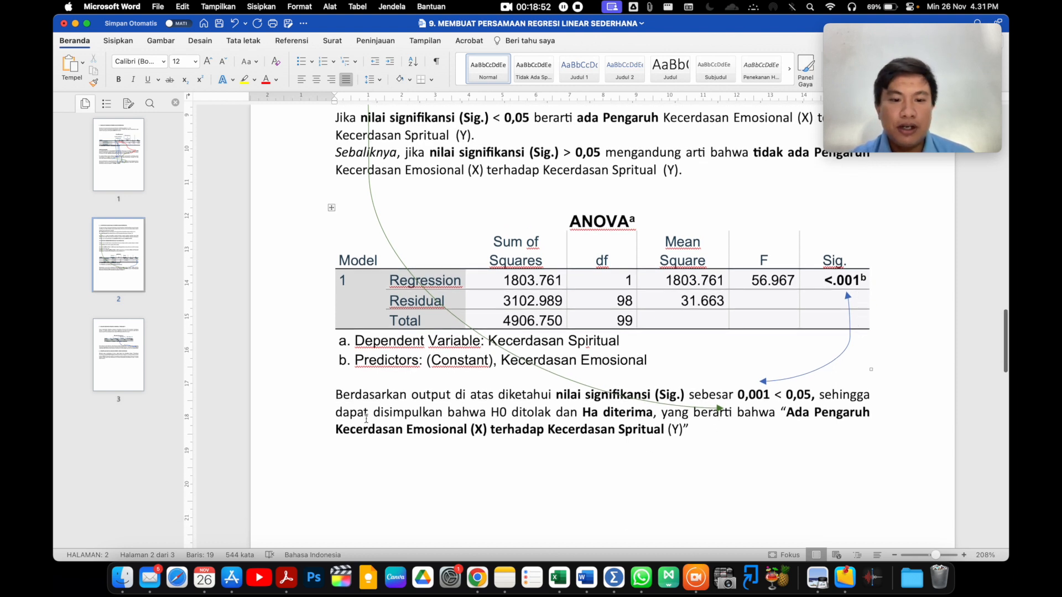
pyautogui.moveTo(455, 411); pyautogui.dragTo(625, 418)
pyautogui.scroll(10, 630, 387)
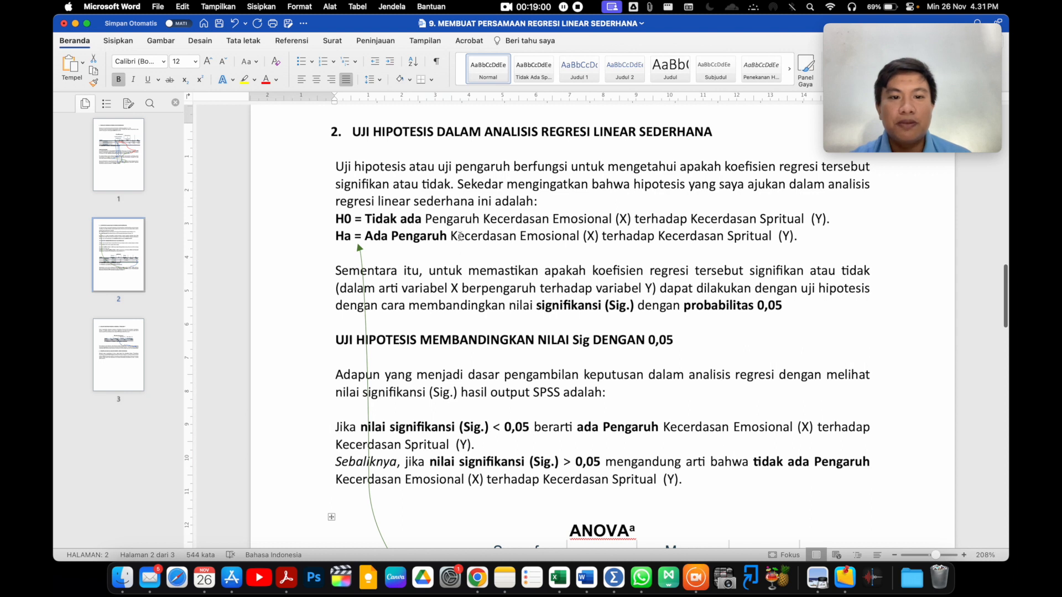
pyautogui.scroll(-5, 424, 247)
pyautogui.scroll(2, 424, 247)
pyautogui.scroll(-8, 717, 390)
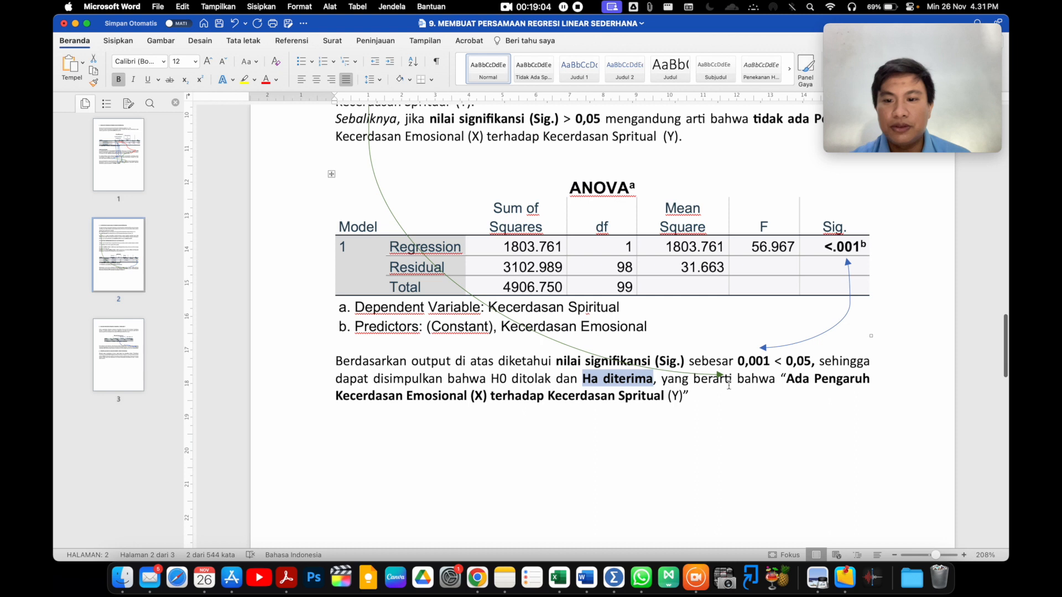